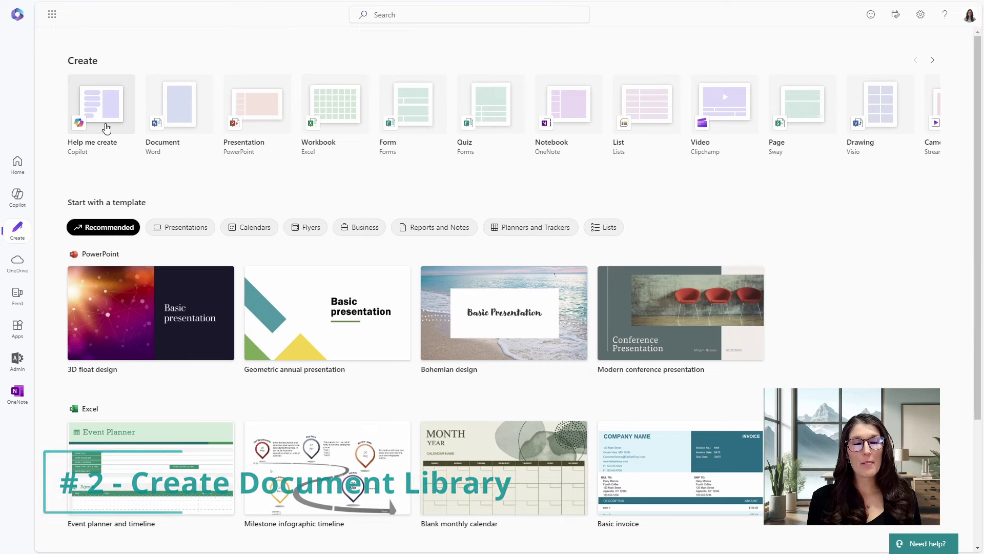
- Switch to SharePoint and start creating a team site based on the Standard team template
left_click(61, 21)
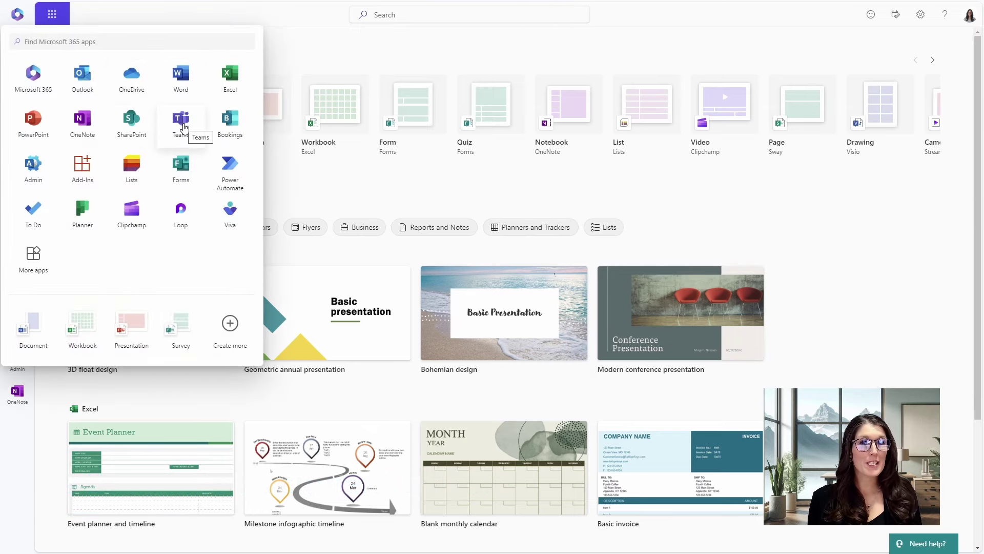
left_click(134, 126)
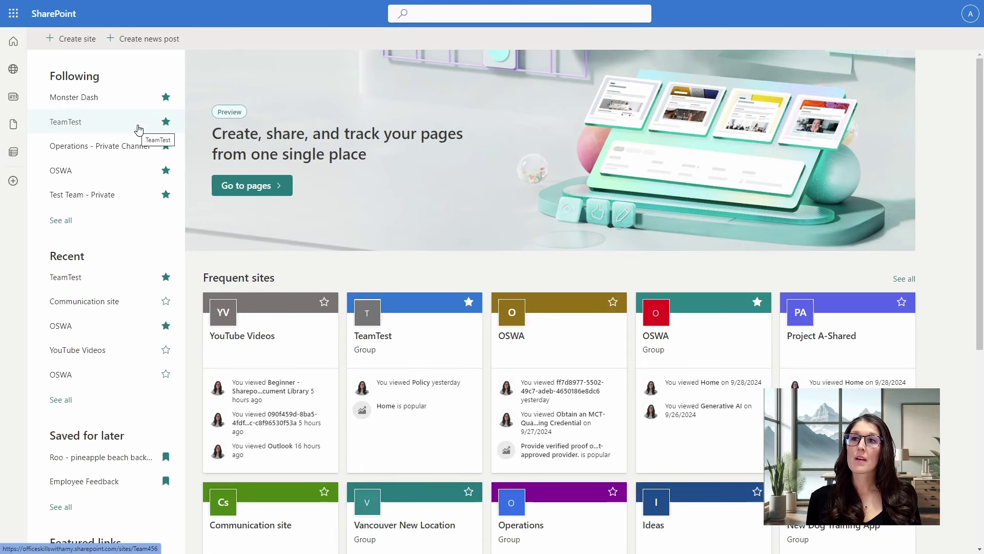
left_click(77, 39)
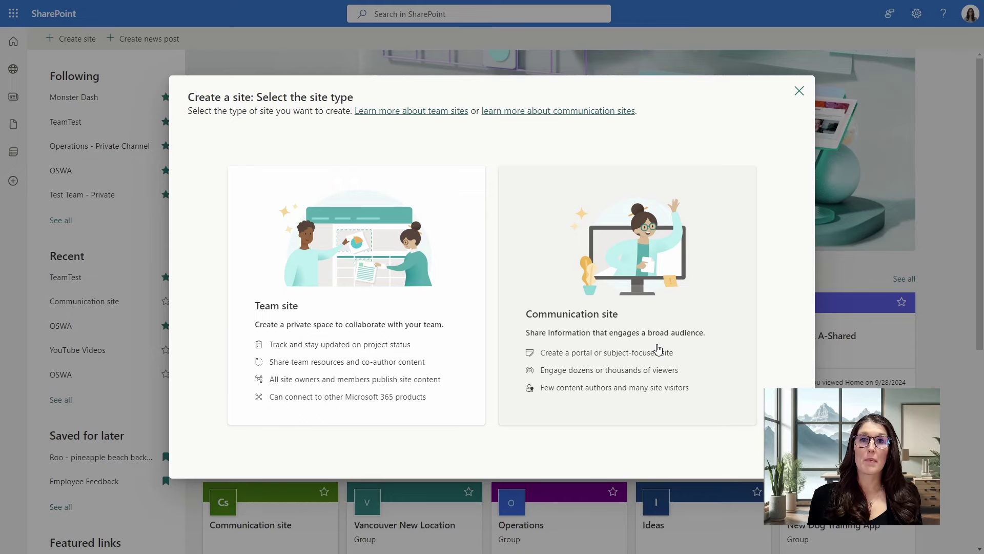
left_click(346, 285)
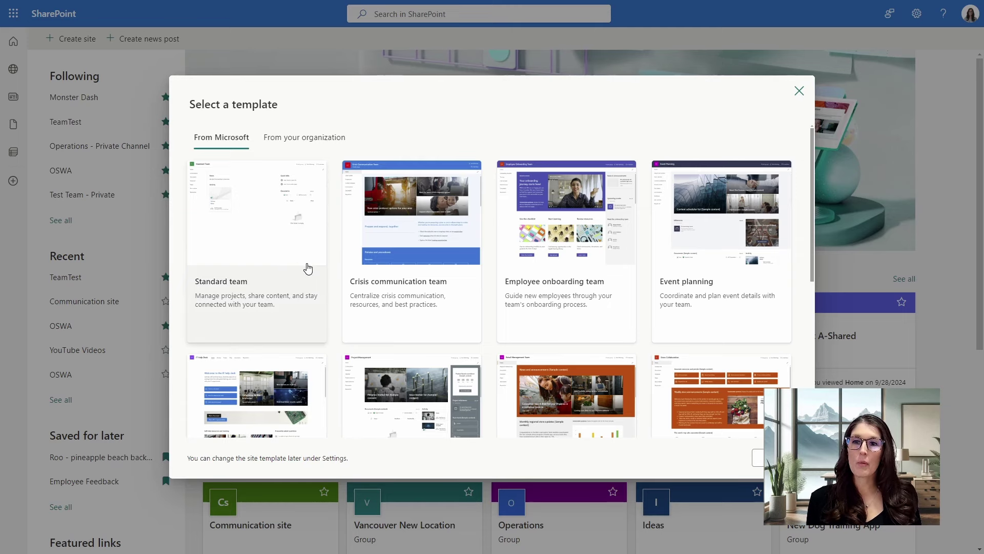
left_click(308, 268)
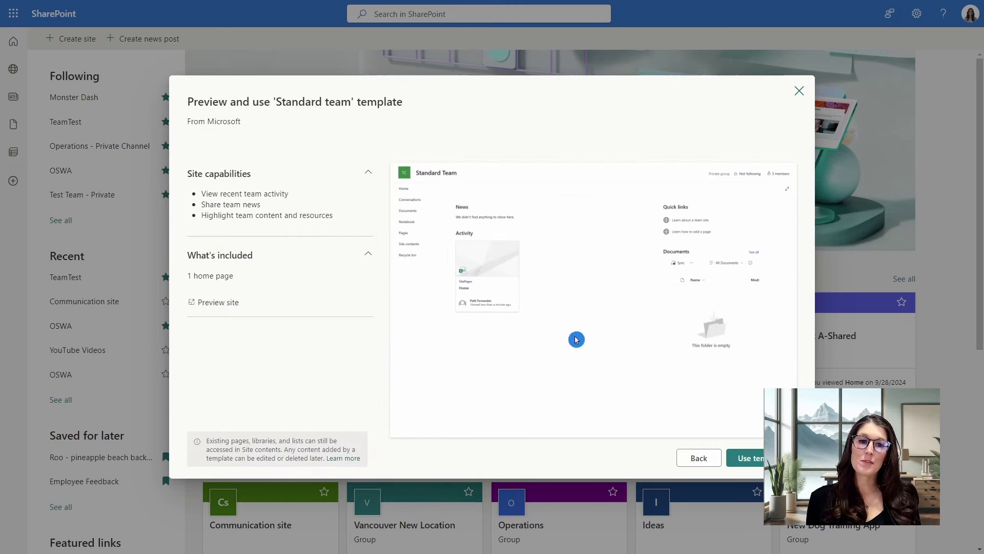
left_click(758, 458)
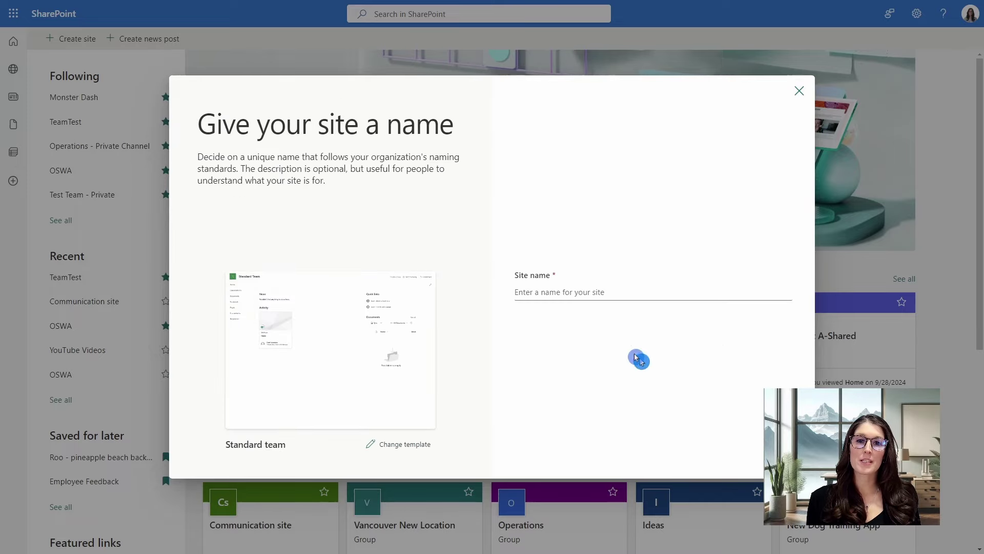
- Name the site Monster Dash Party and create it, keeping the private access setting and English as the language
left_click(545, 292)
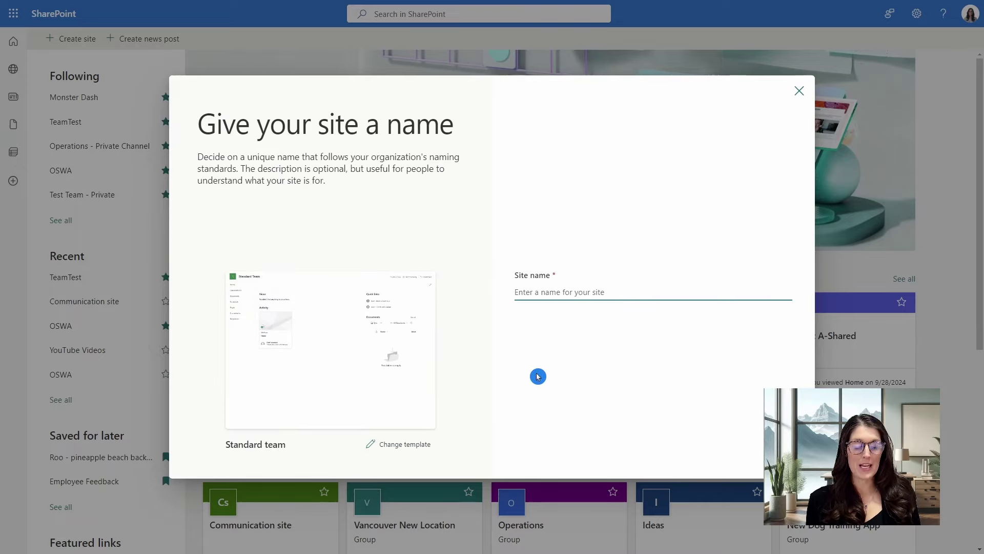
type("Monster Dash Party")
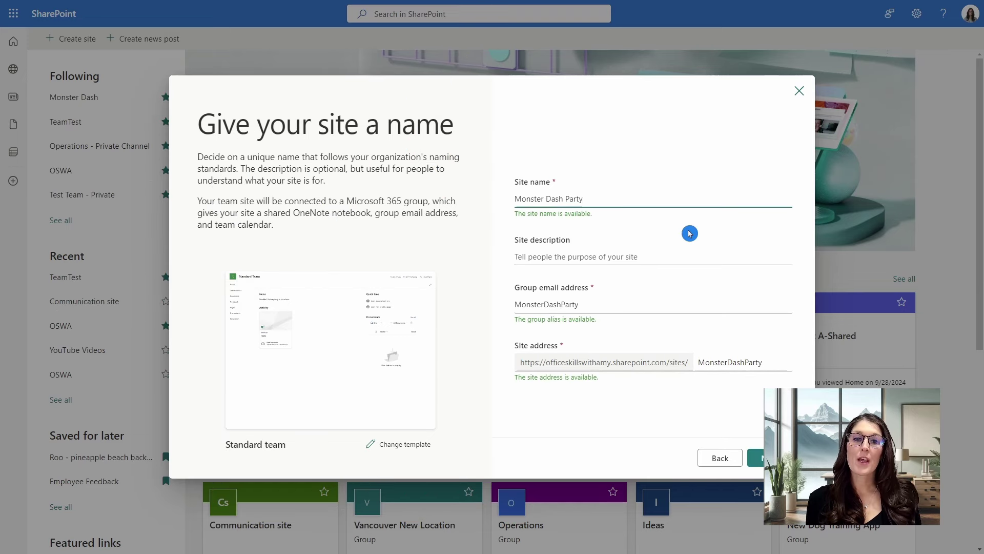
left_click(515, 256)
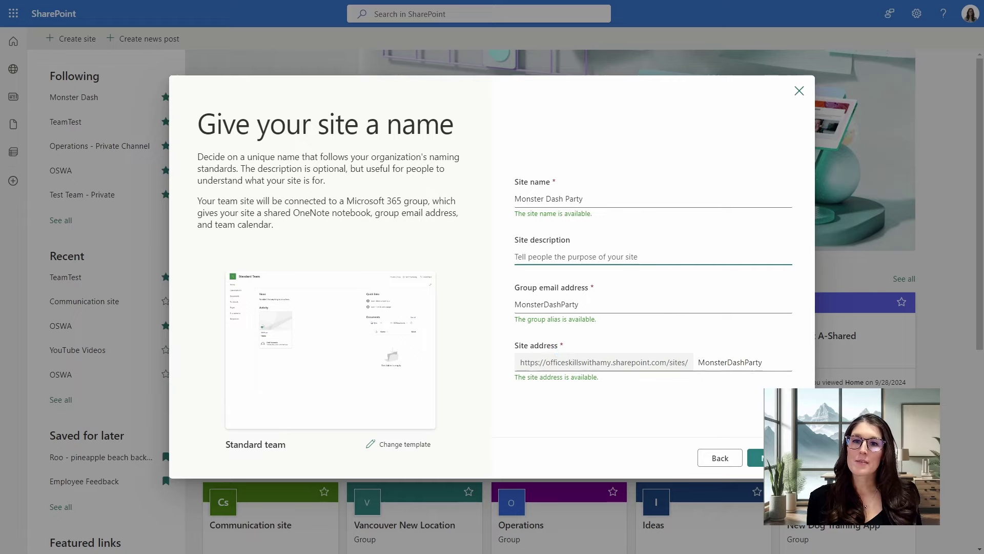
left_click_drag(347, 200, 432, 201)
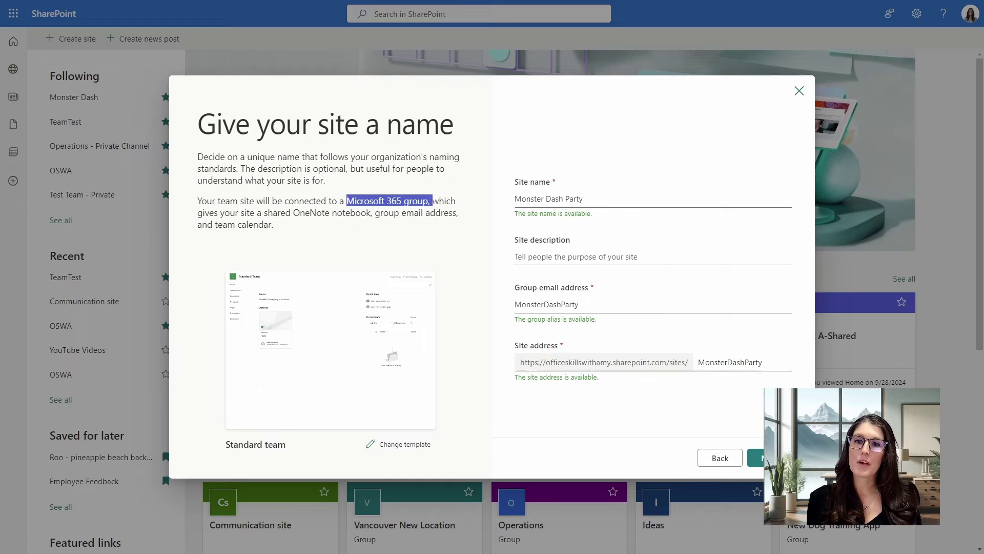
left_click_drag(293, 213, 276, 229)
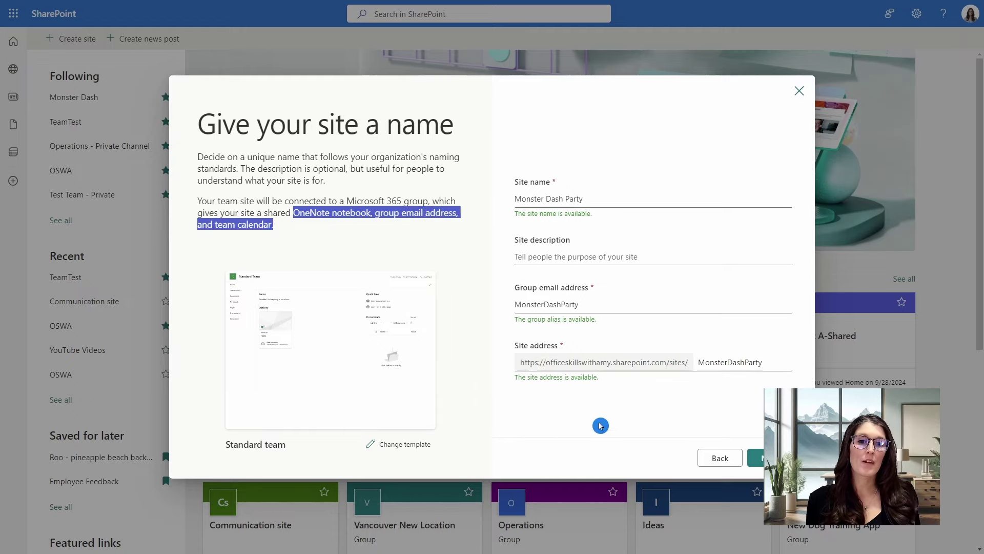
left_click(753, 458)
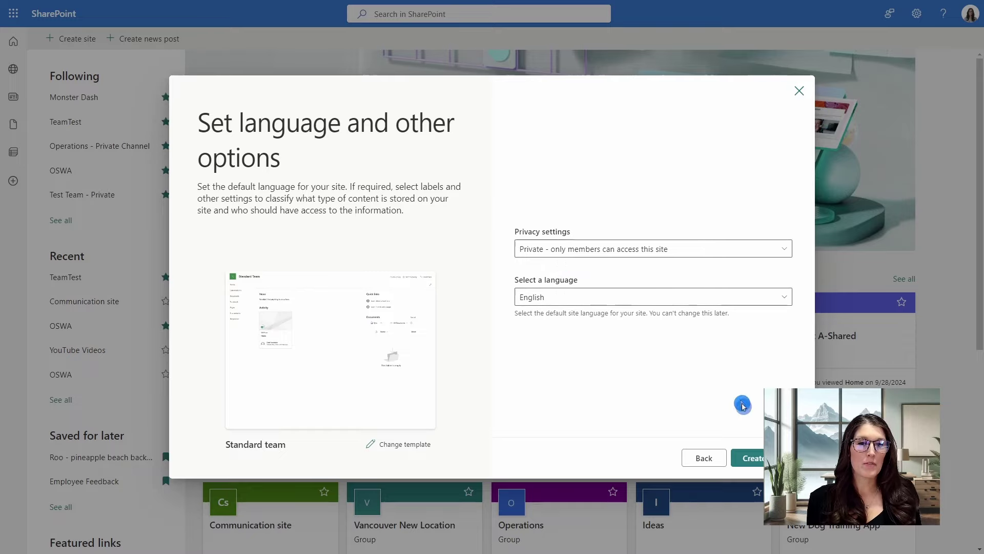
left_click(751, 458)
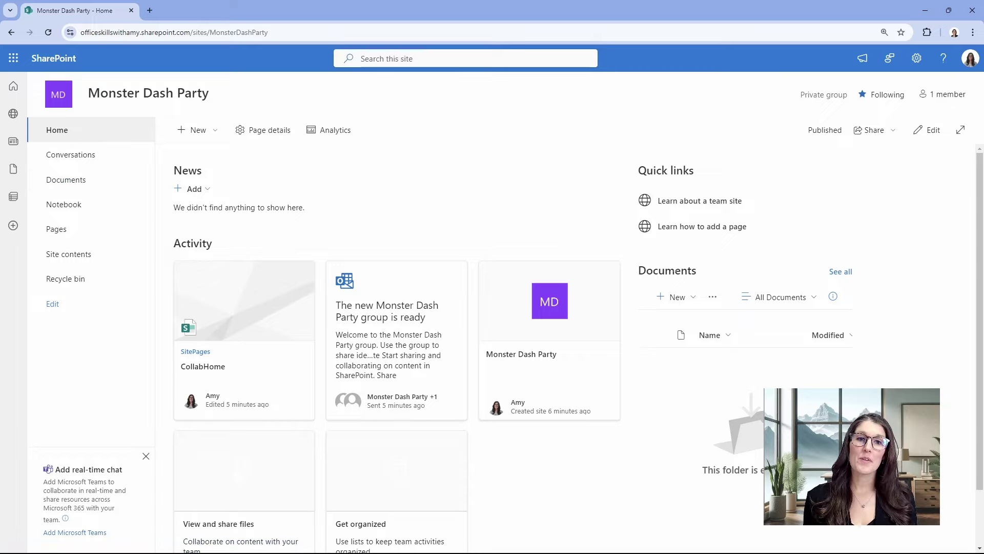
- Examine the web address of the new Monster Dash Party site
left_click(704, 276)
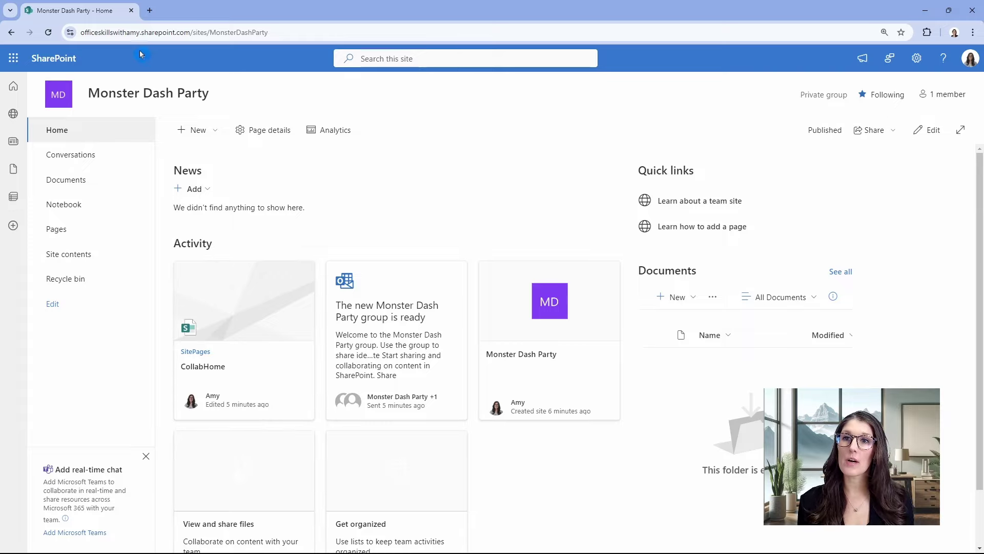
left_click_drag(80, 32, 286, 42)
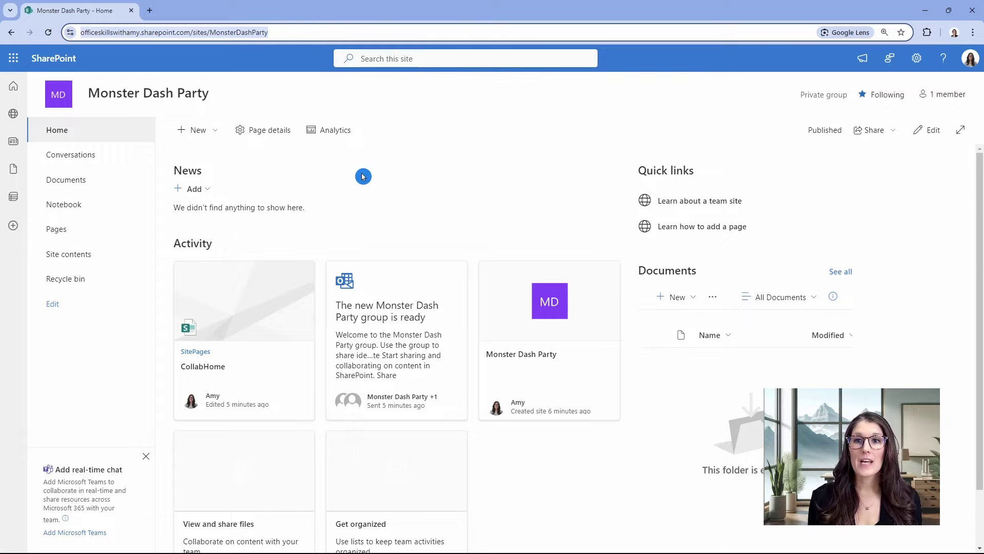
left_click(406, 165)
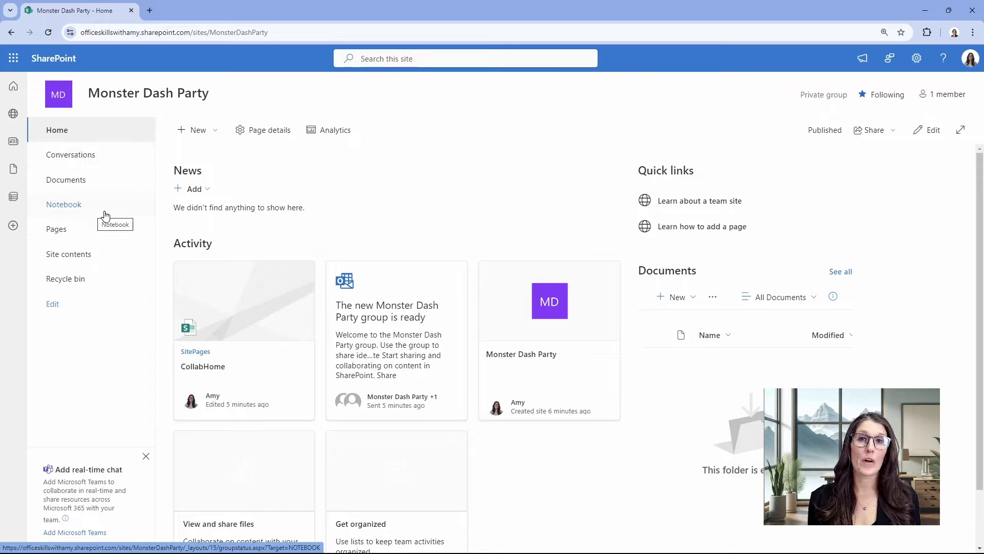
- Open the site's Documents library in full screen and create a dark pink folder named Social Content
left_click(98, 180)
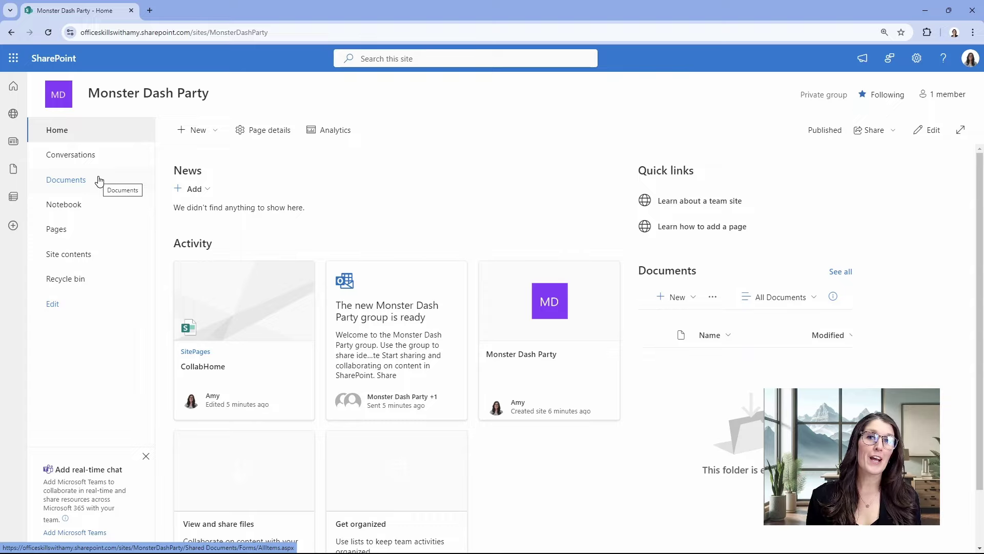
key("F11")
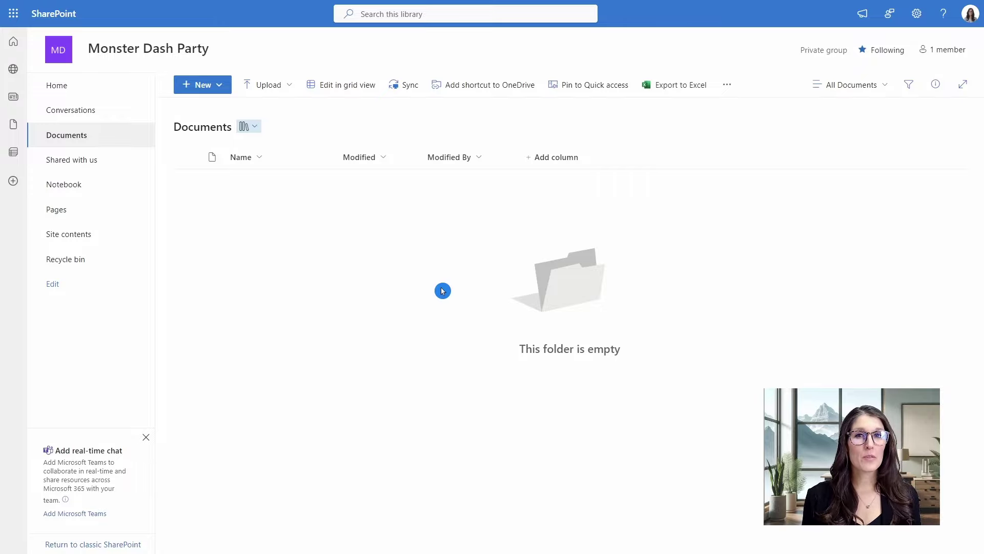
left_click(220, 87)
left_click(221, 110)
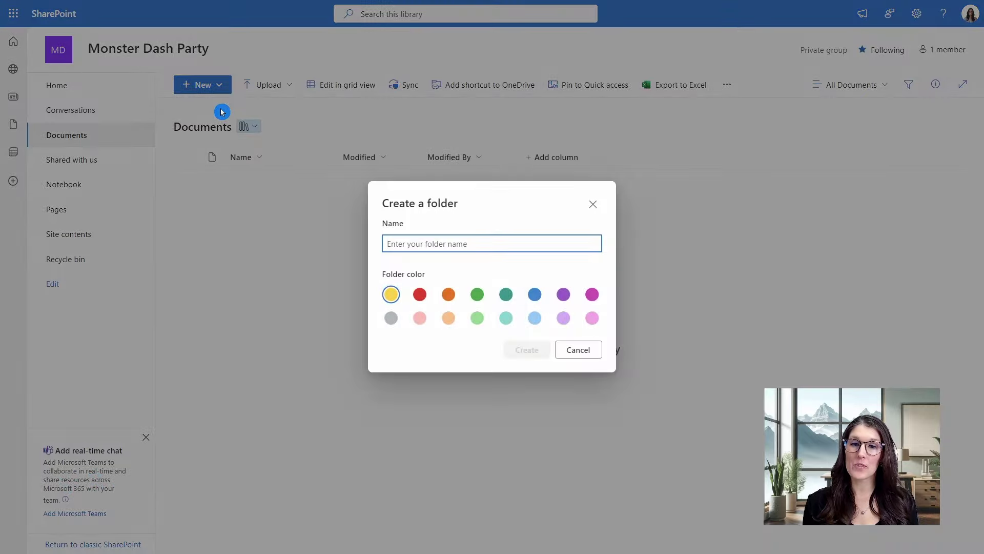
type("Social Content")
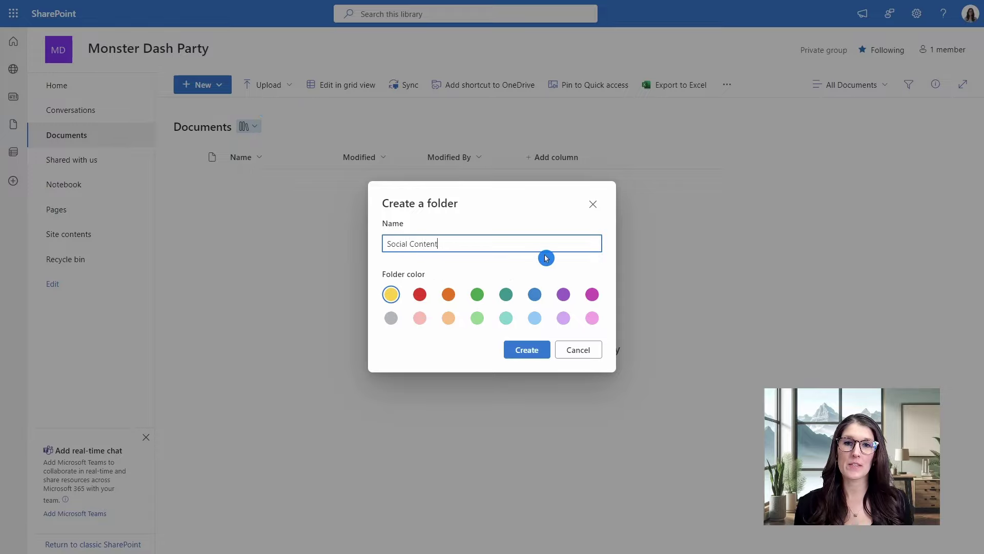
left_click(592, 293)
left_click(542, 348)
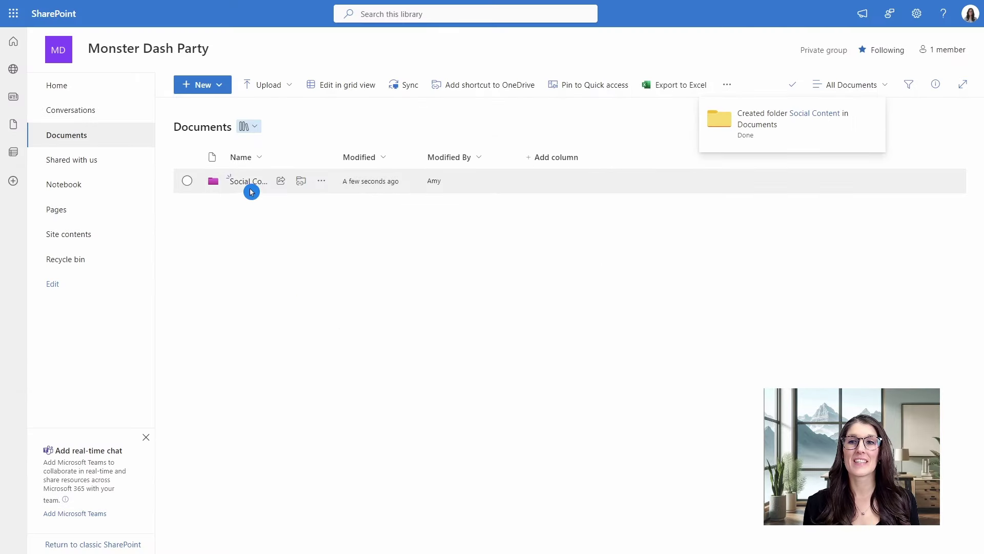
- Inside the Social Content folder, create a light blue subfolder named Faebook
left_click(249, 184)
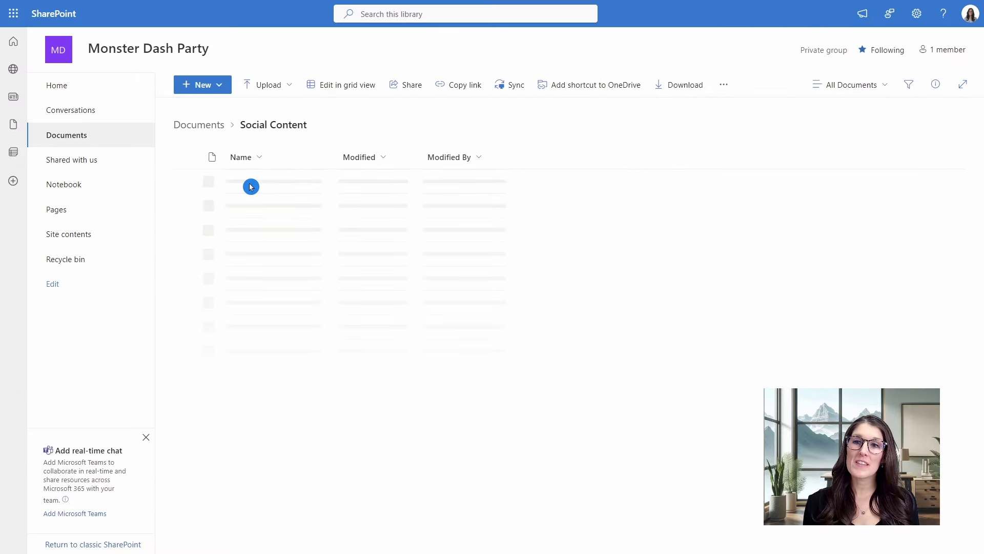
left_click(213, 91)
left_click(208, 105)
type("Fae")
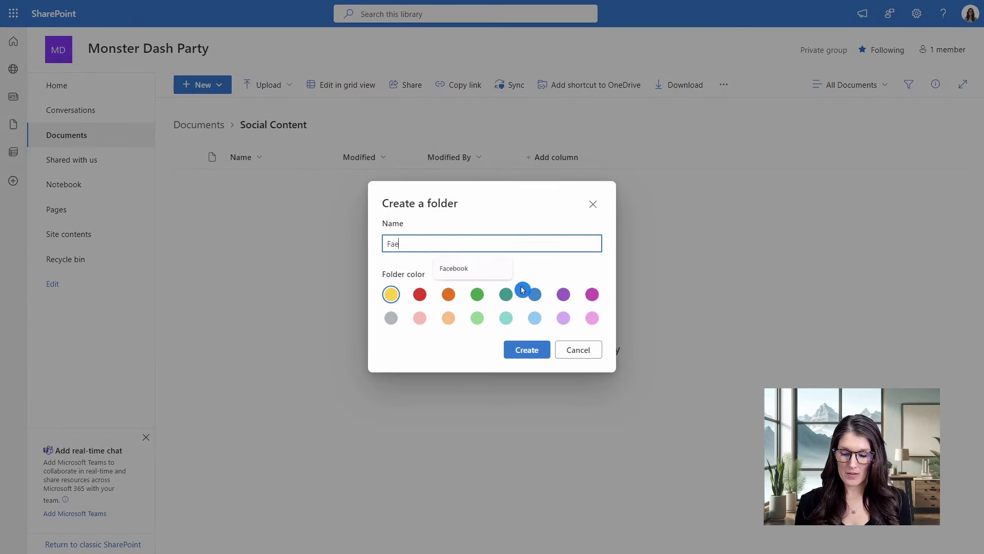
type("book")
left_click(535, 318)
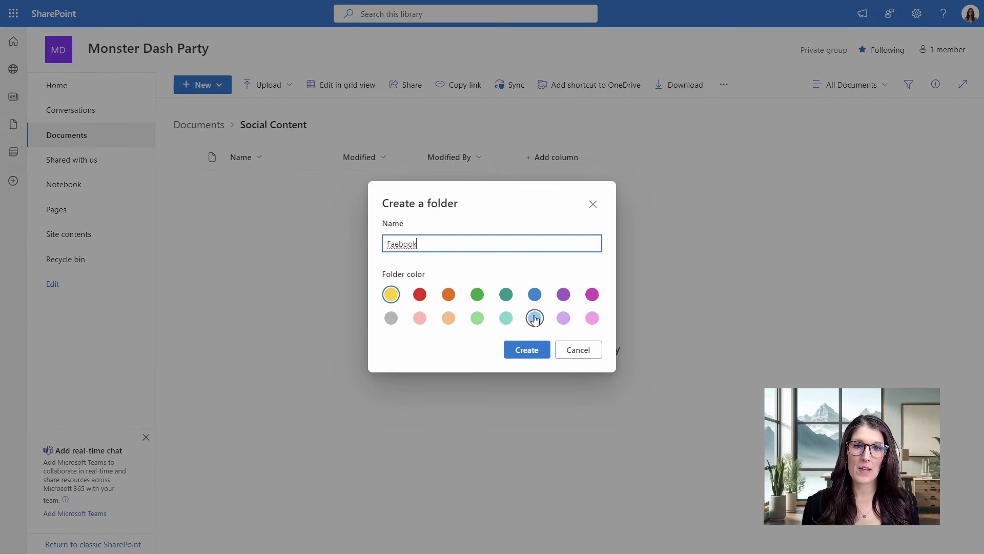
left_click(531, 351)
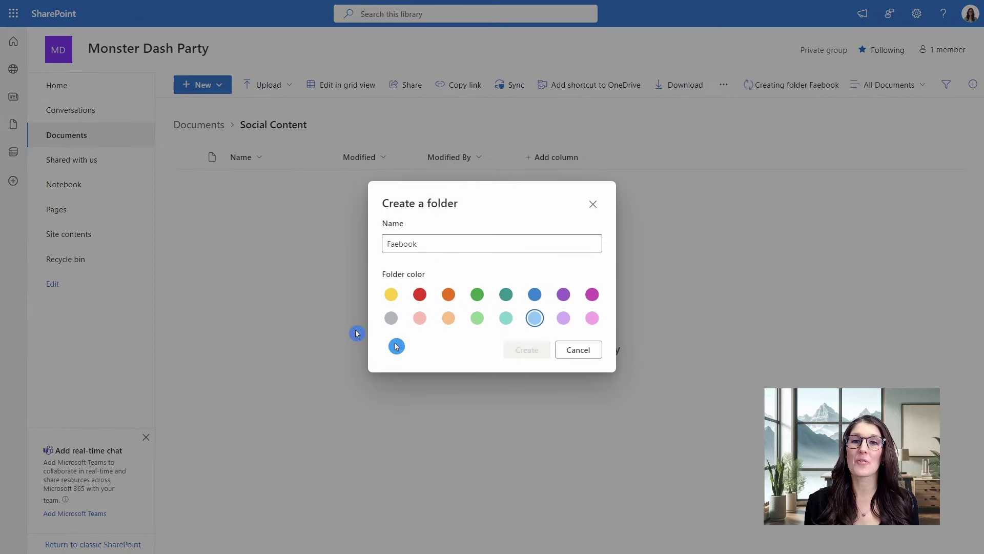
- Add a light red subfolder named YouTube to the Social Content folder
left_click(212, 87)
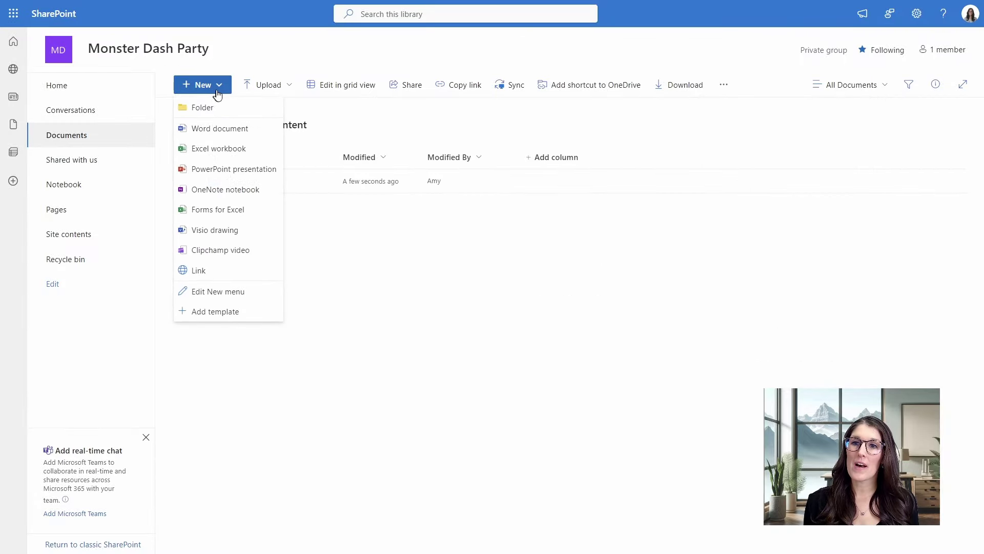
left_click(215, 109)
type("Yo")
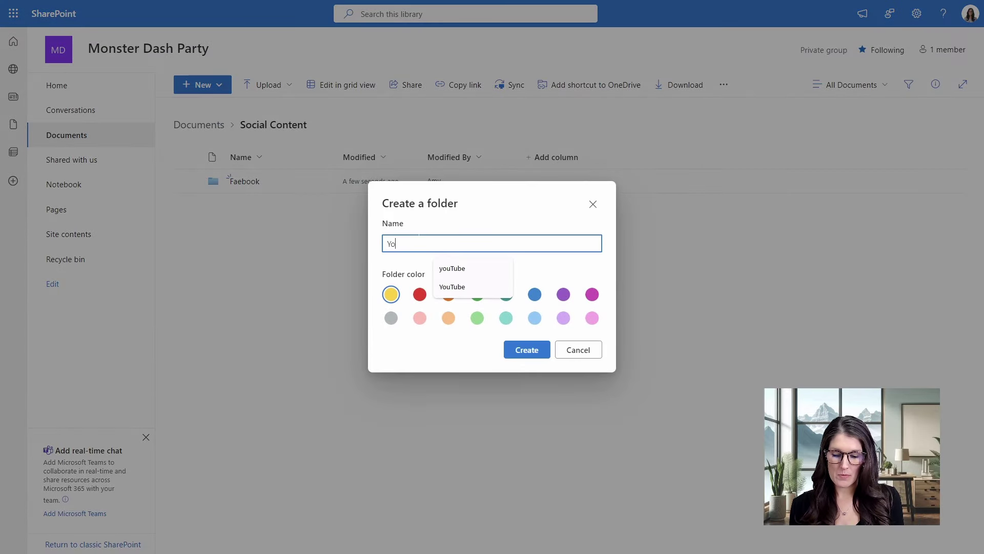
type("uTube")
left_click(420, 318)
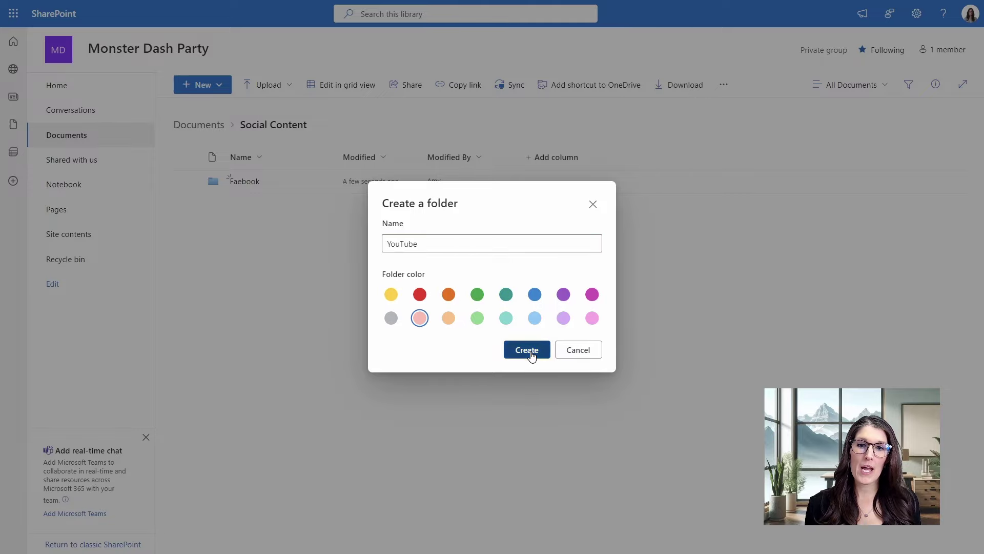
left_click(528, 350)
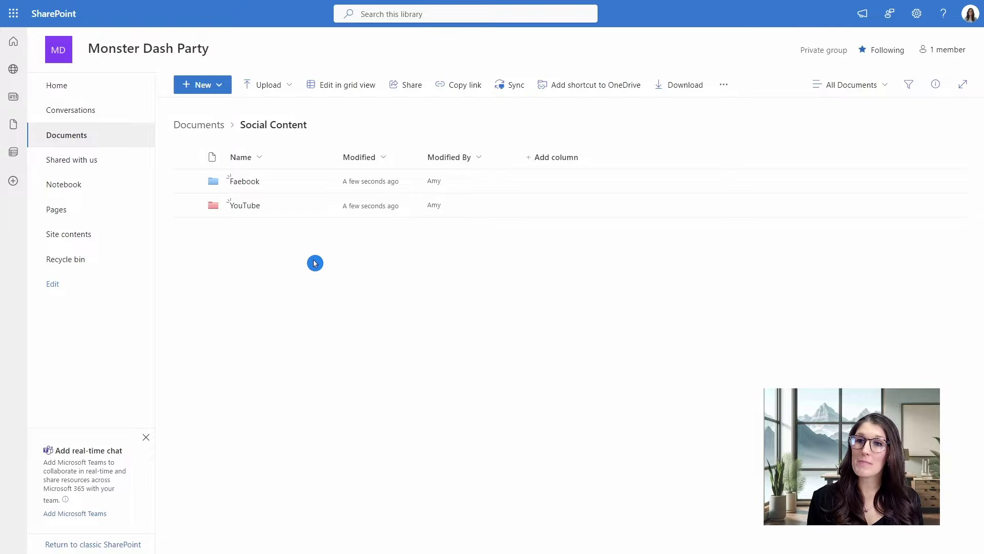
- Return to the Documents library's top level and create a Word document there, naming it Policy
left_click(216, 132)
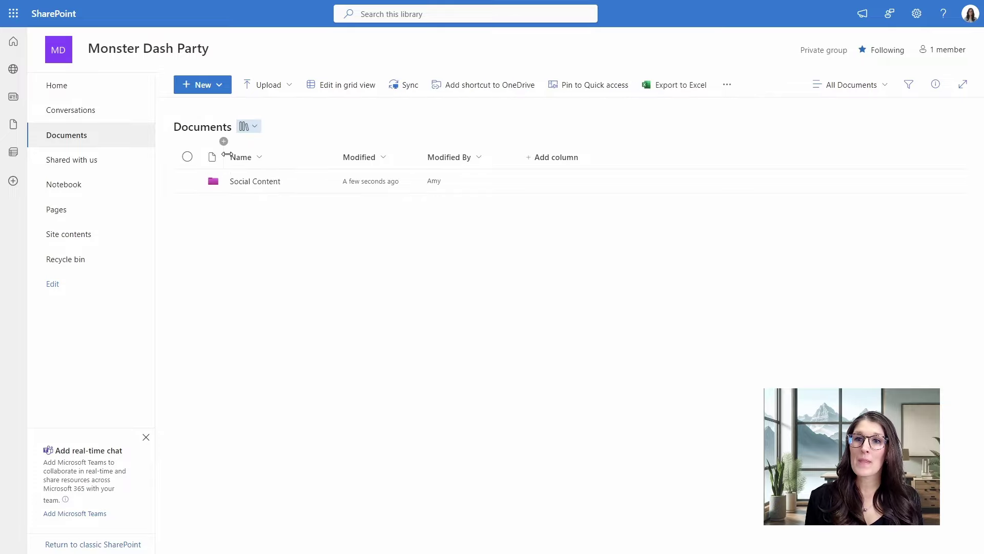
left_click(222, 88)
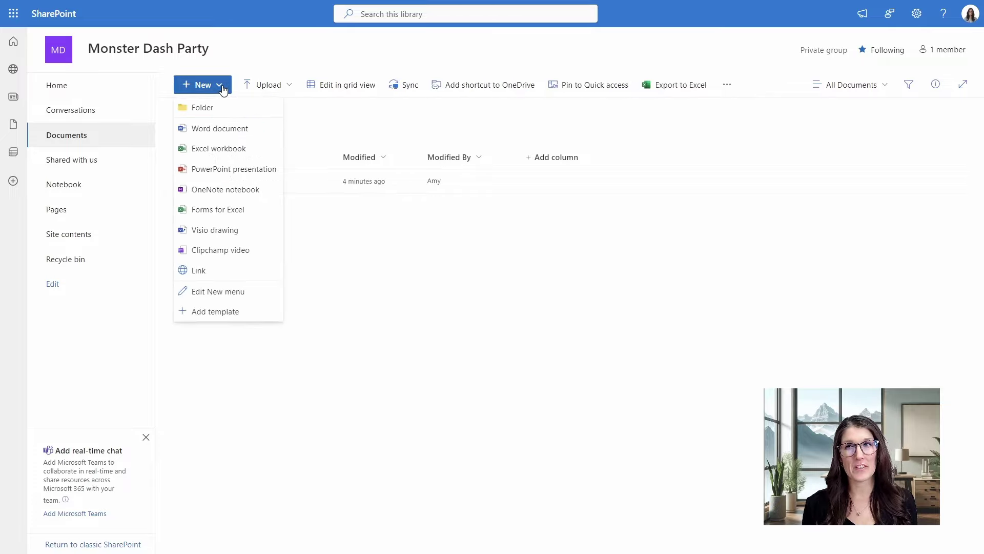
left_click(258, 129)
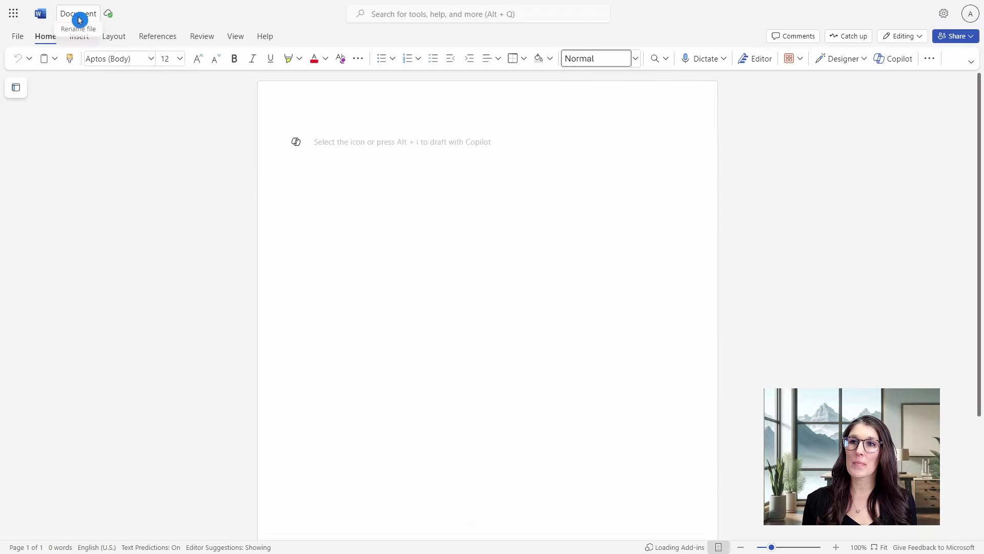
left_click(86, 13)
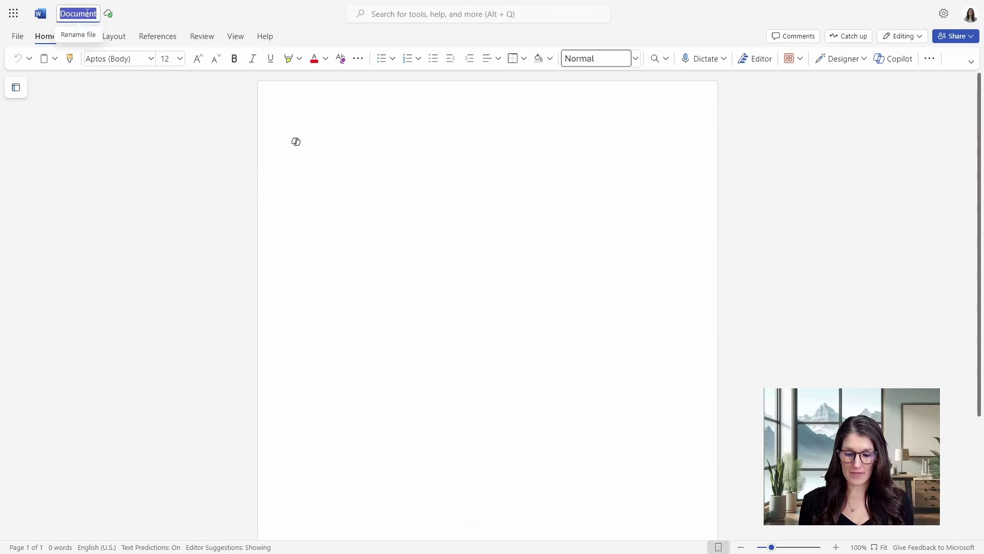
type("Polic")
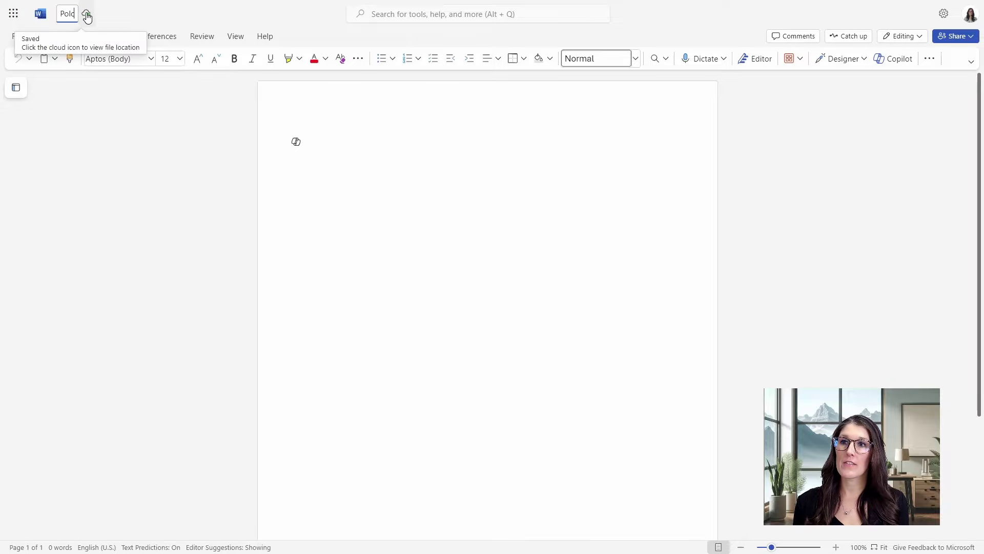
type("y")
key("Return")
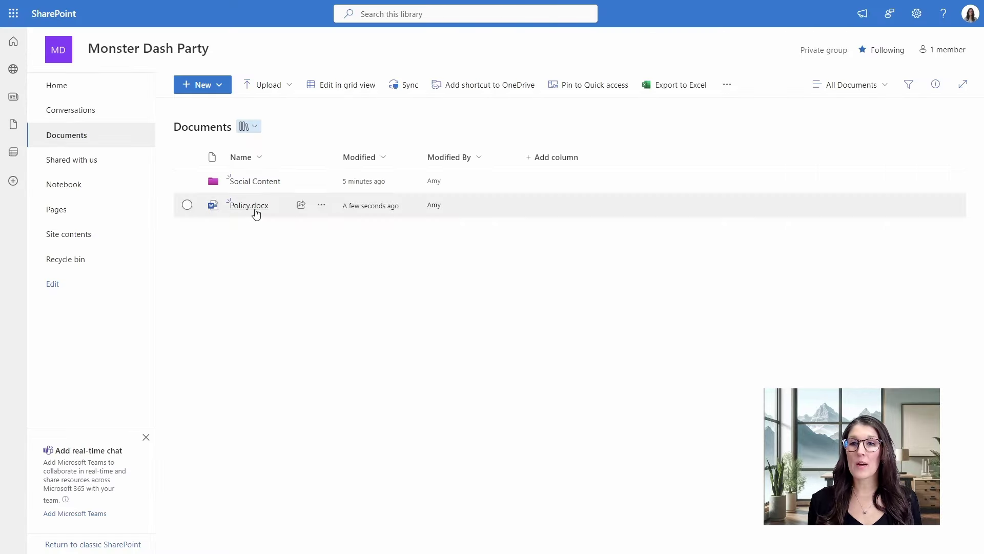
- Create a link in the Documents library to the suggested YouTube channel page, with Like as its file name
left_click(274, 213)
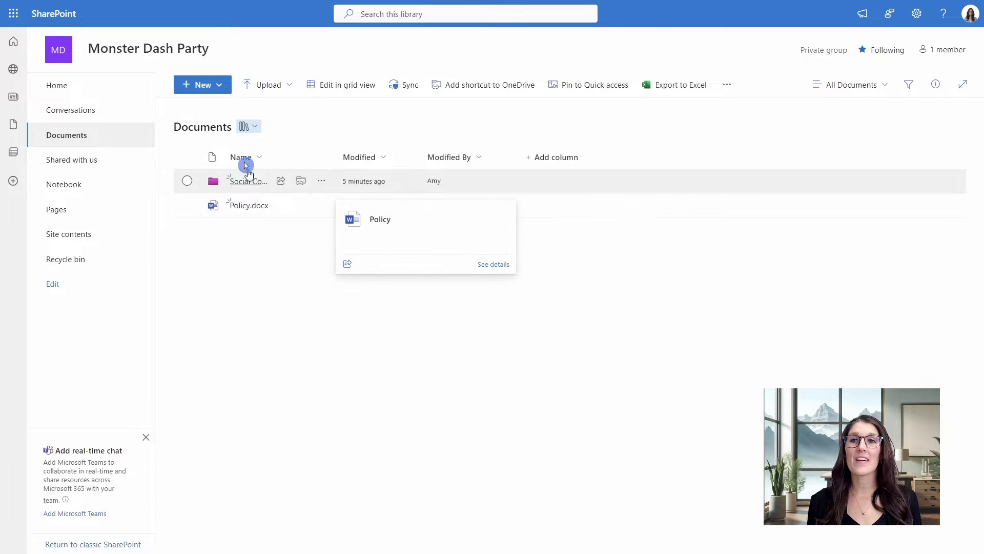
left_click(222, 87)
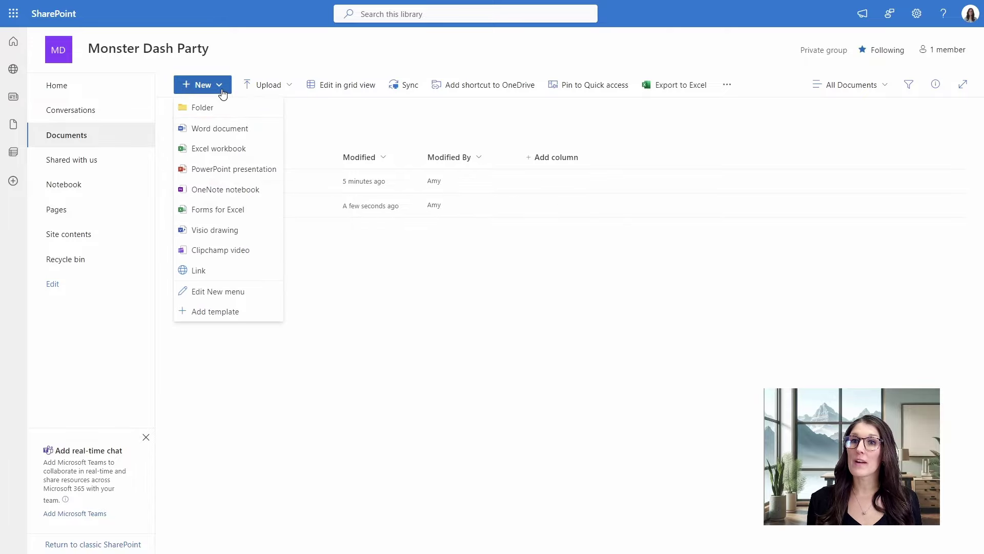
left_click(215, 276)
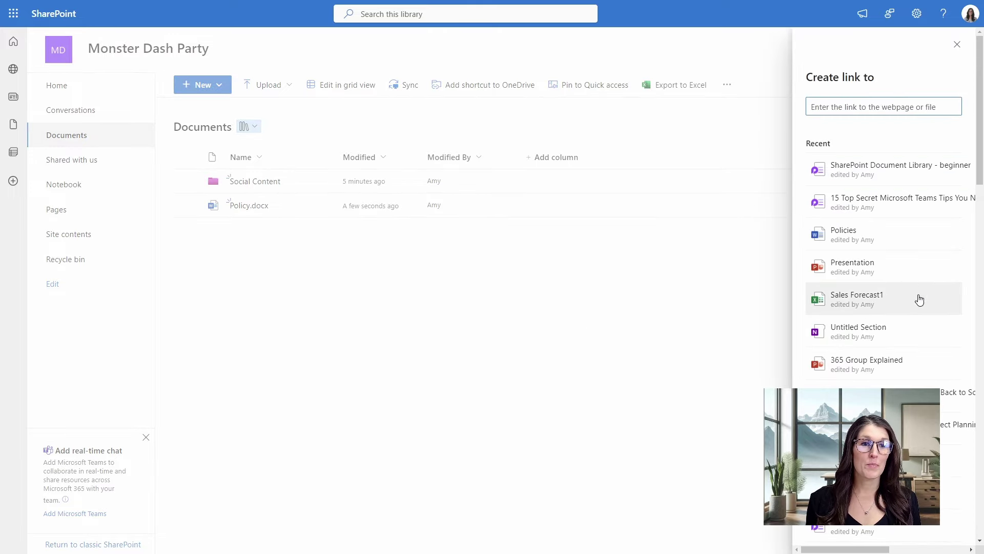
left_click(882, 106)
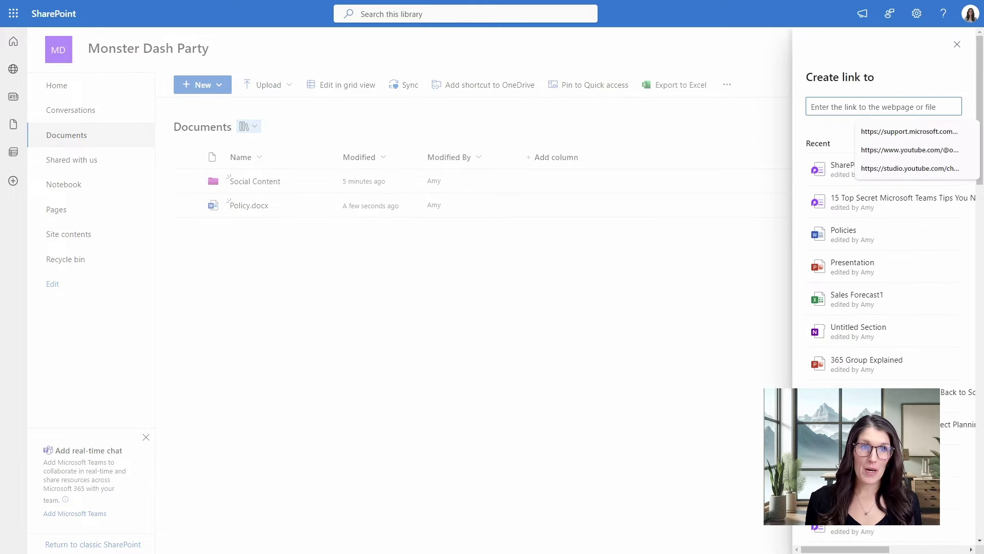
left_click(910, 149)
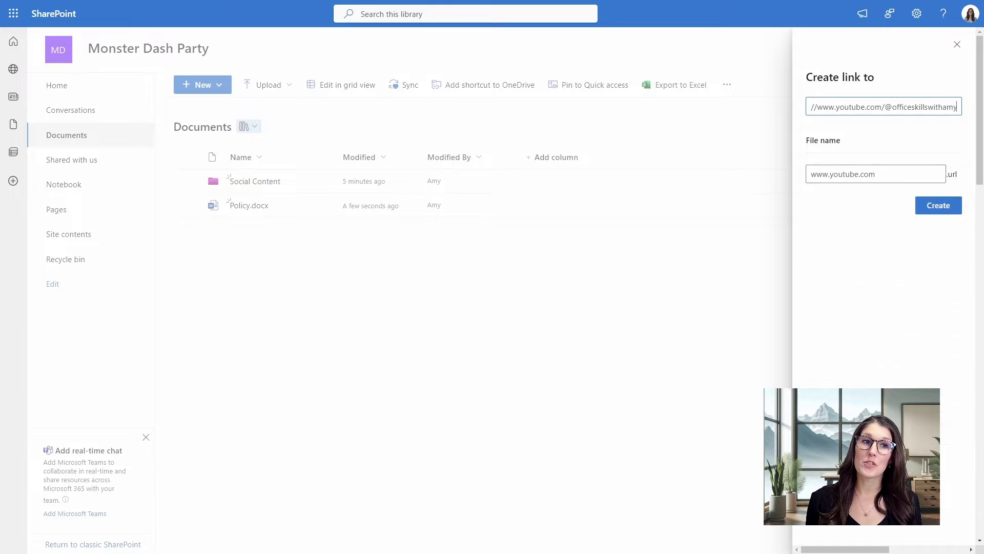
left_click_drag(878, 174, 800, 175)
type("Like")
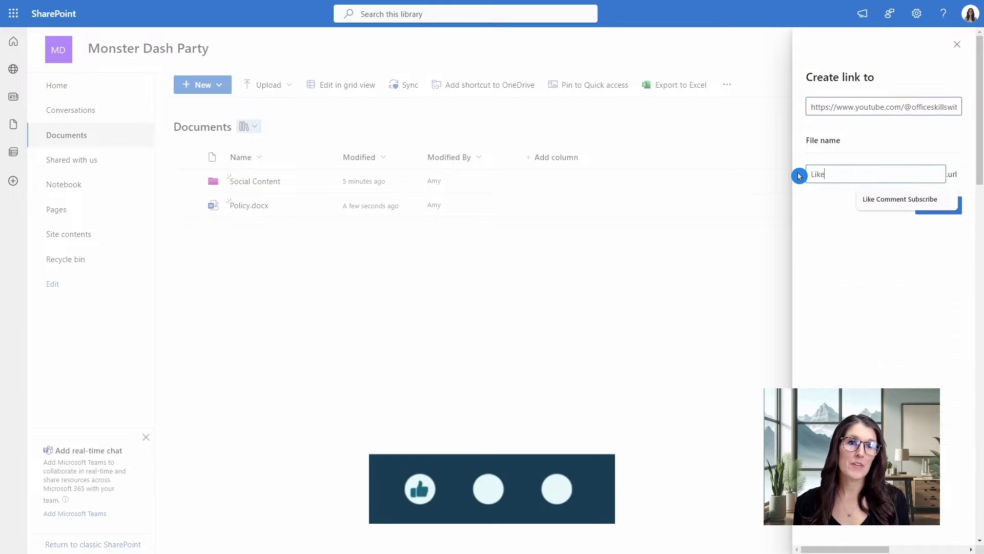
left_click(916, 268)
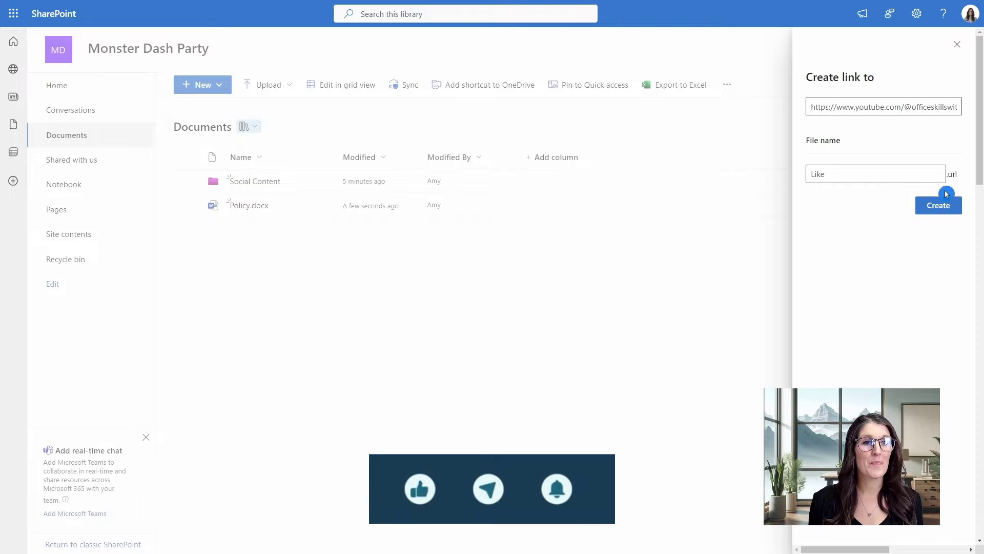
left_click(943, 206)
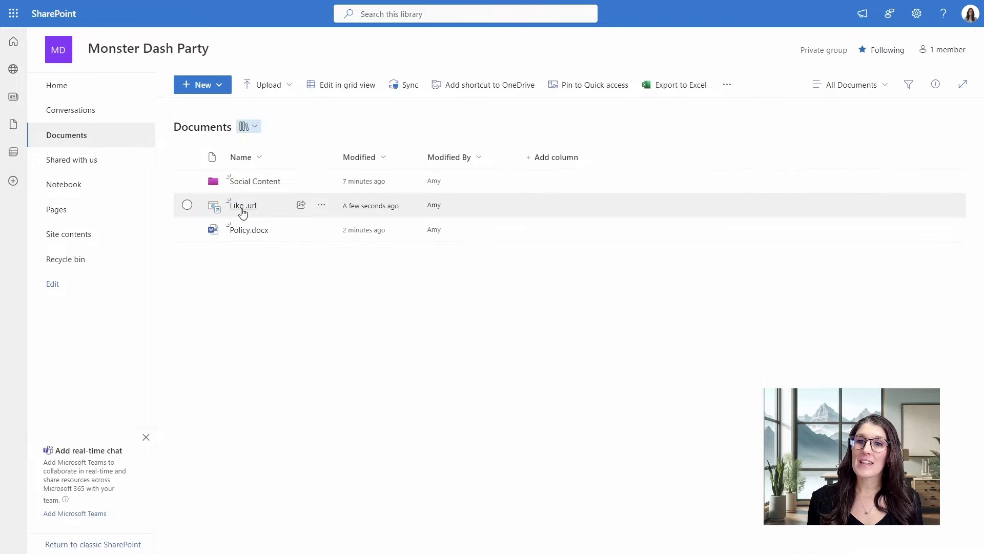
mouse_move(251, 213)
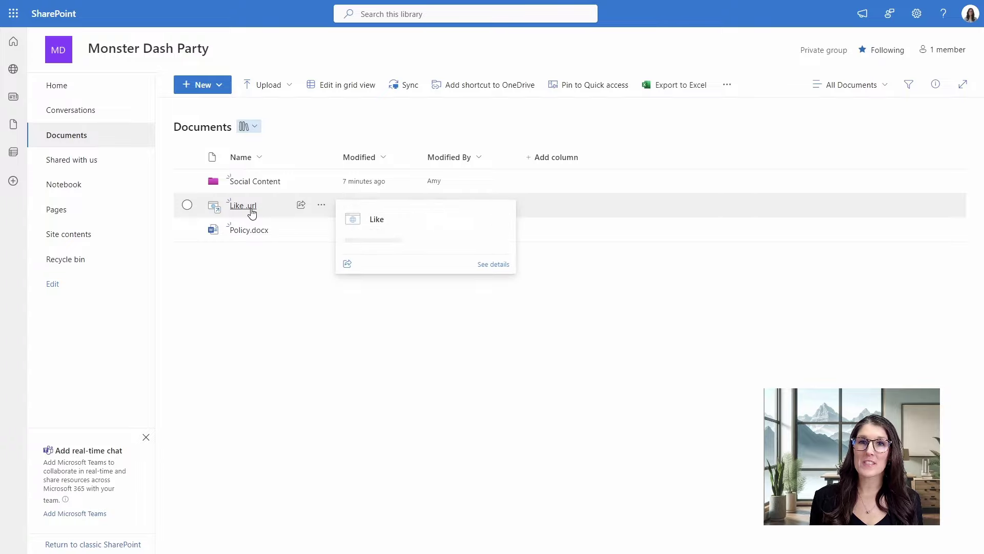
left_click(244, 300)
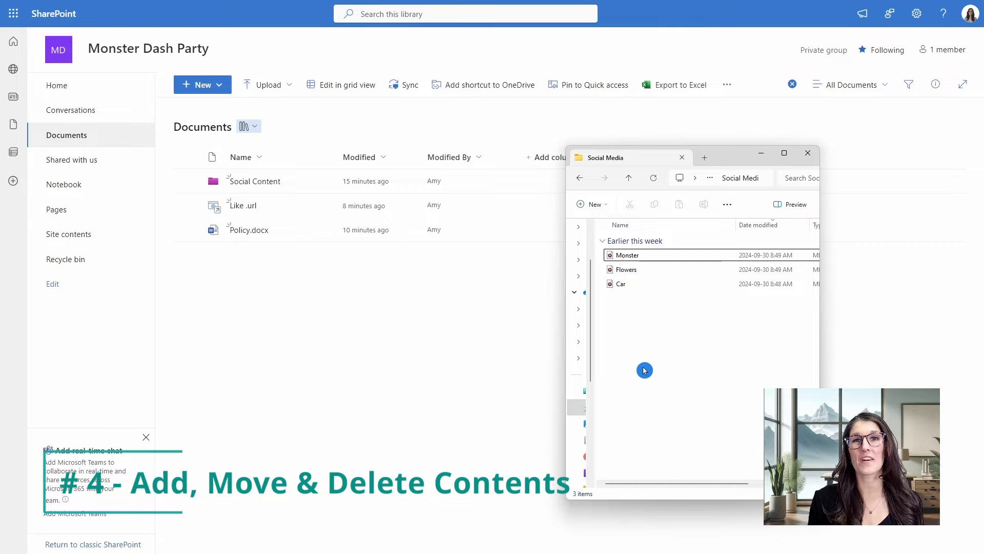
- Upload the Monster, Flowers and Car videos from the local Social Media folder into the library's Social Content folder
left_click_drag(623, 380, 308, 183)
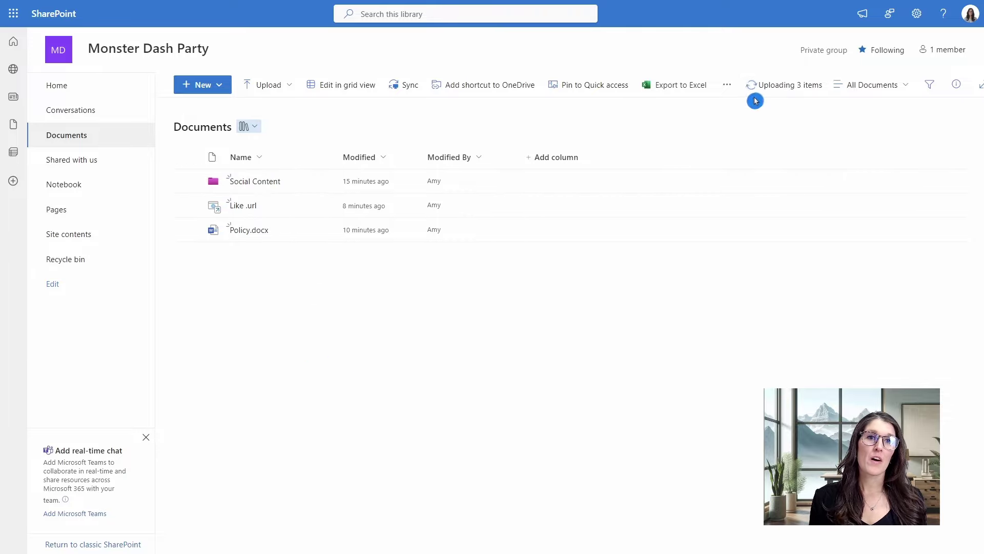
left_click(804, 99)
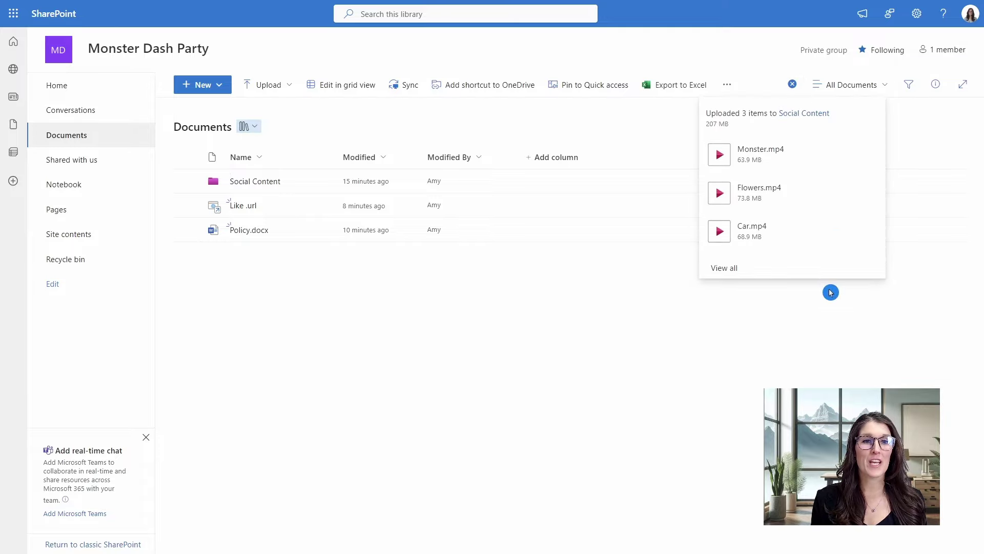
left_click(276, 325)
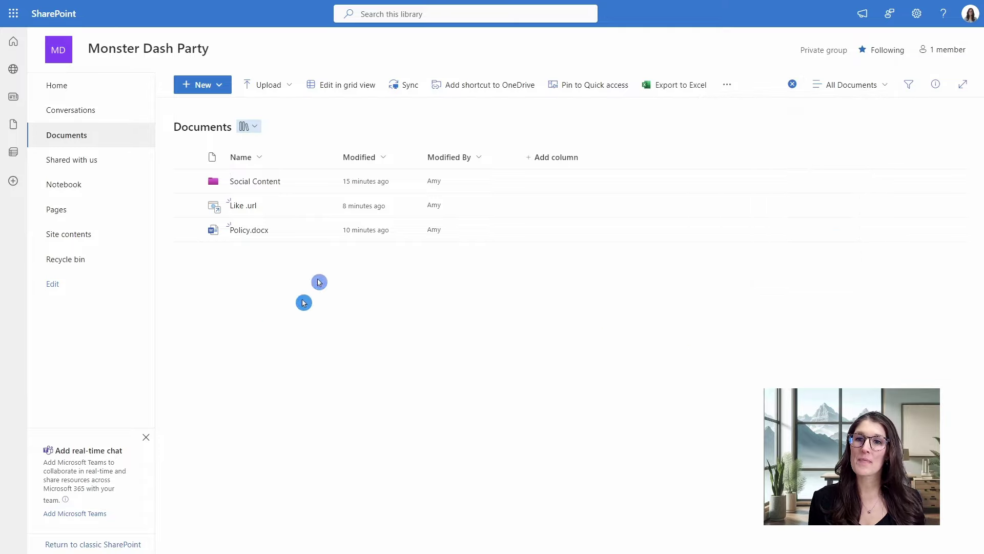
- In the Social Content folder, move Car.mp4 into the YouTube subfolder and Flowers.mp4 up to the Documents library's top level
left_click(247, 183)
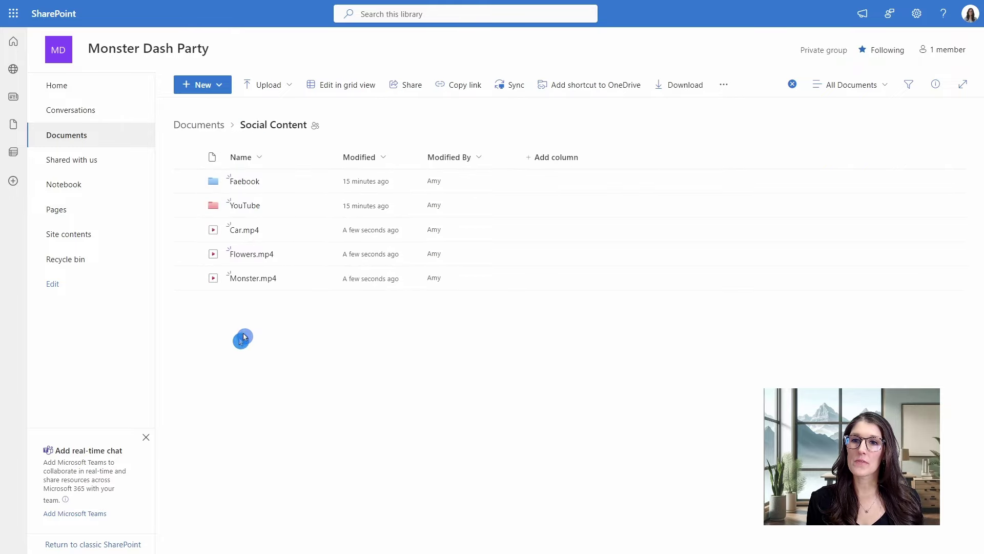
left_click(268, 236)
left_click_drag(269, 236, 303, 208)
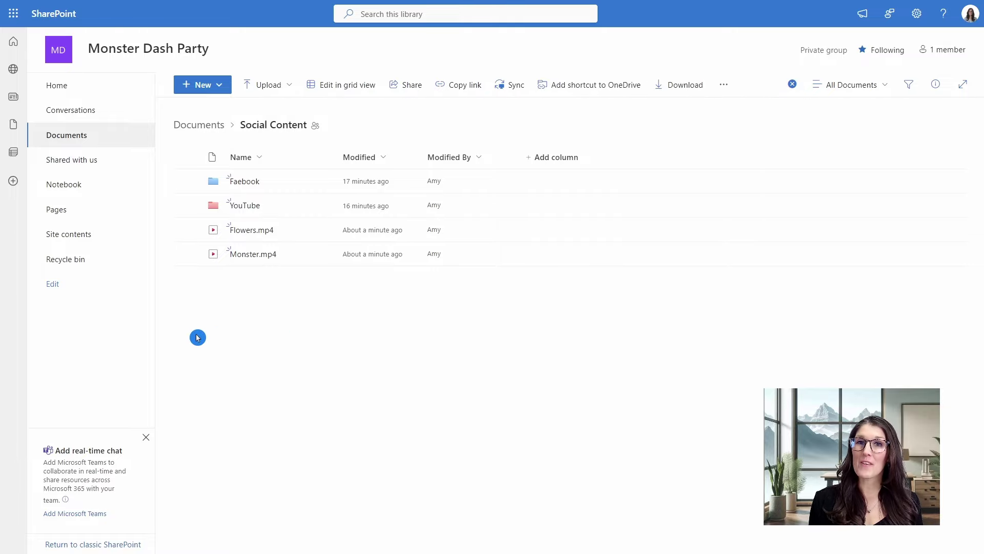
left_click_drag(281, 229, 262, 323)
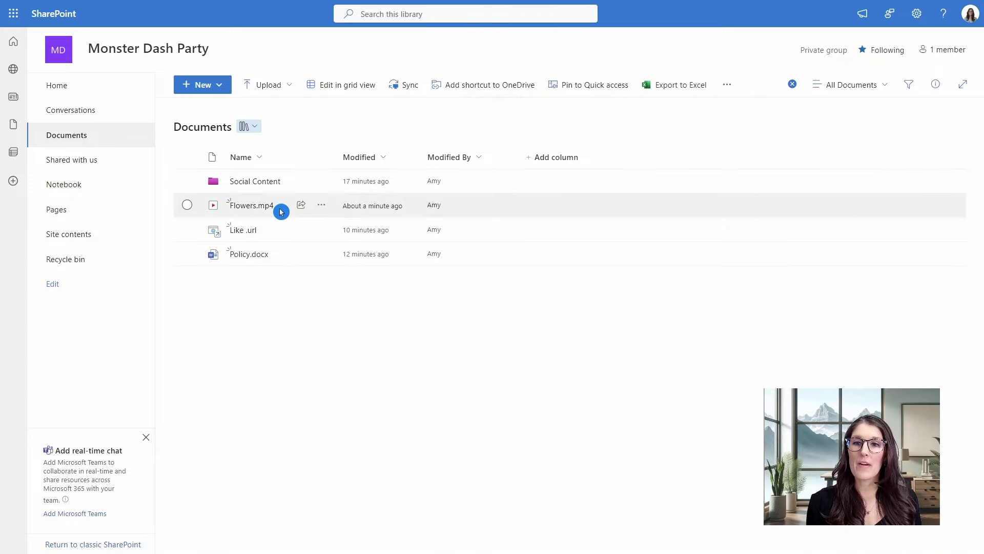
- Move Flowers.mp4 from the Documents library's top level into the Faebook subfolder of Social Content
left_click(321, 205)
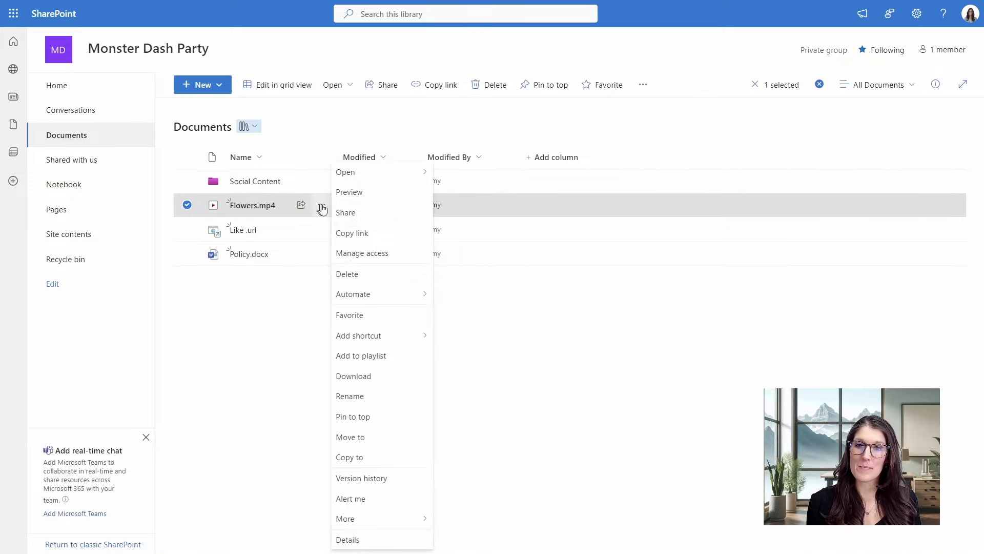
left_click(382, 443)
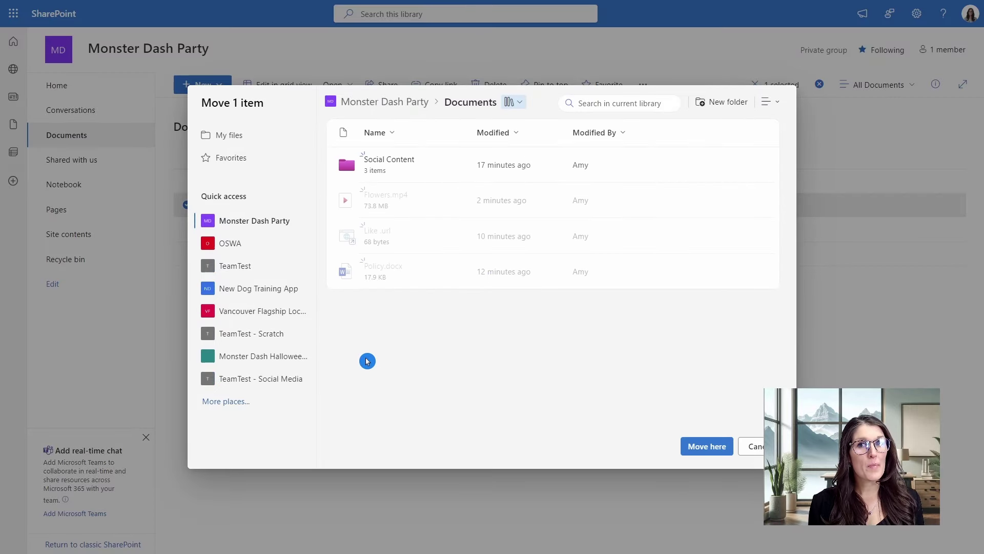
left_click(382, 162)
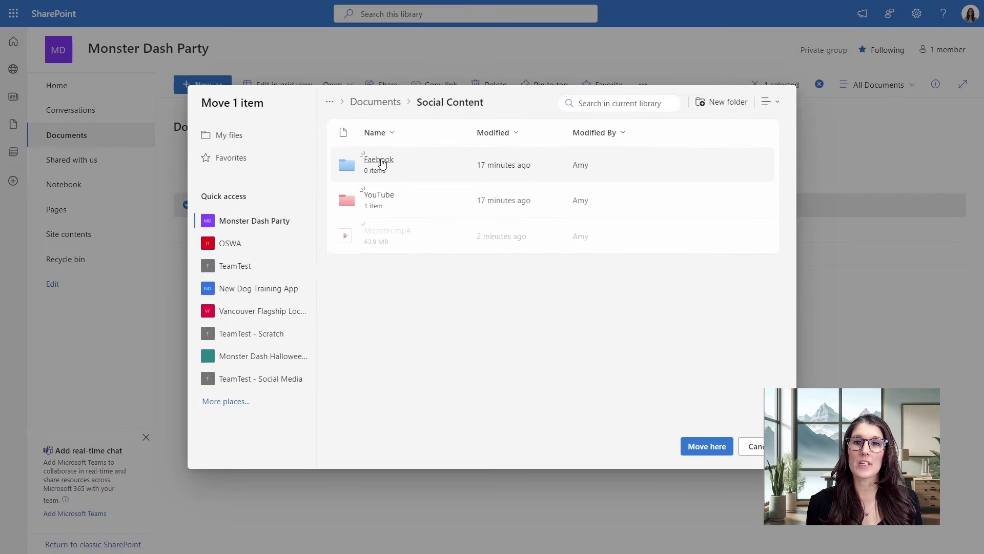
left_click(382, 160)
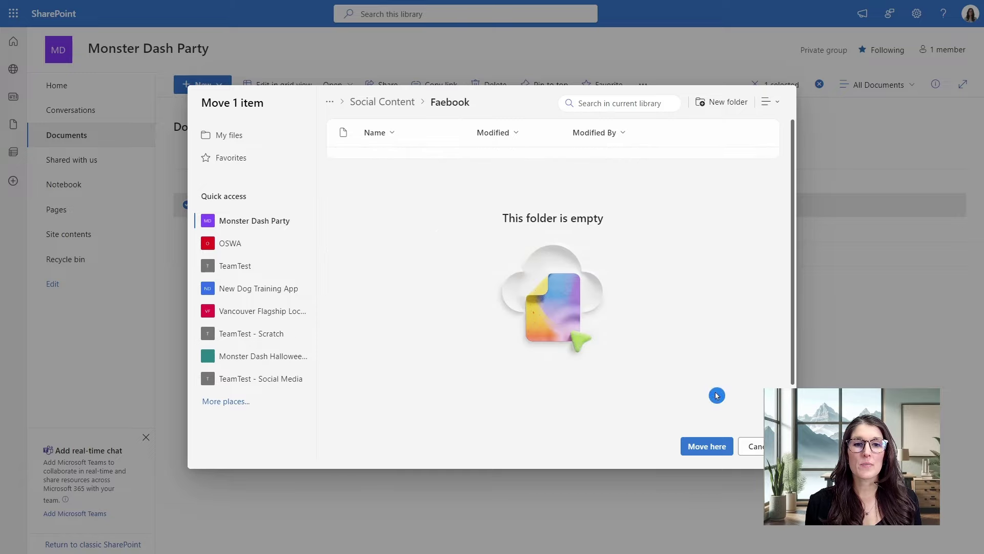
left_click(707, 446)
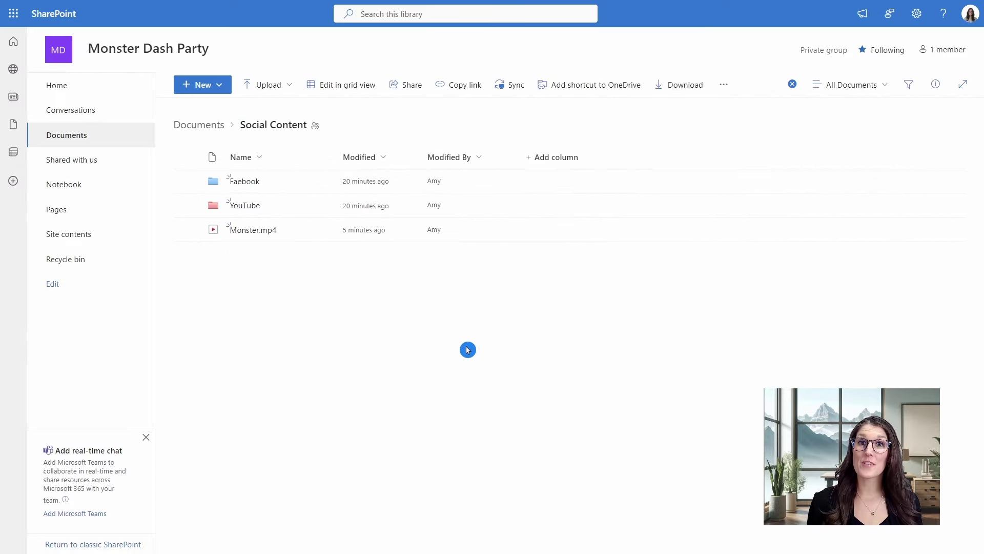
- Delete Monster.mp4 from the Social Content folder
left_click(187, 232)
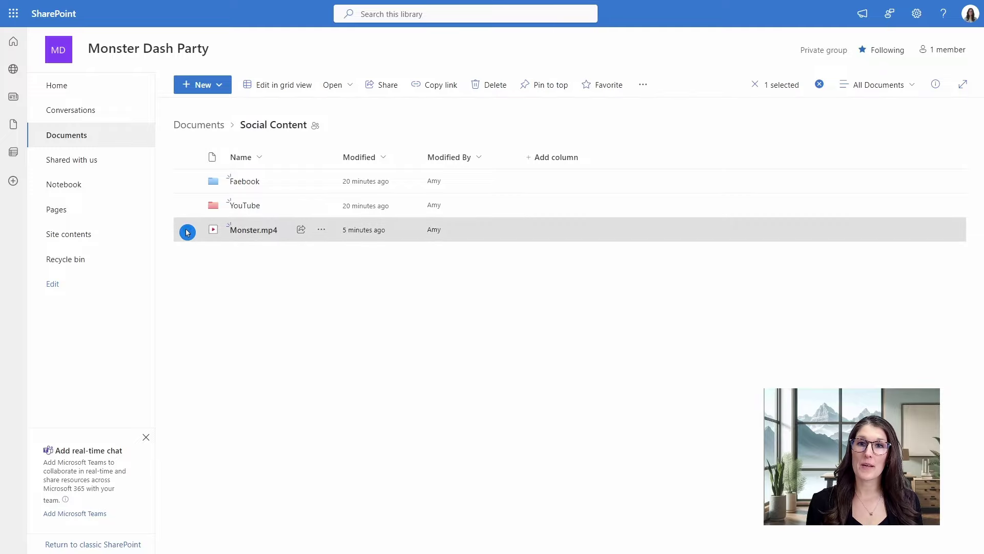
left_click(493, 86)
left_click(526, 321)
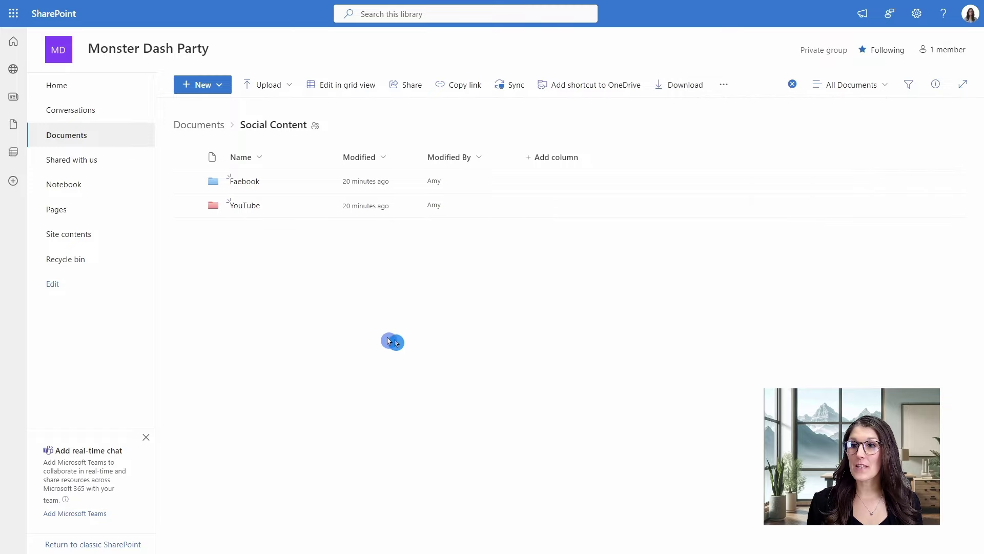
- Restore the most recently deleted Monster.mp4 from the site's recycle bin
left_click(107, 260)
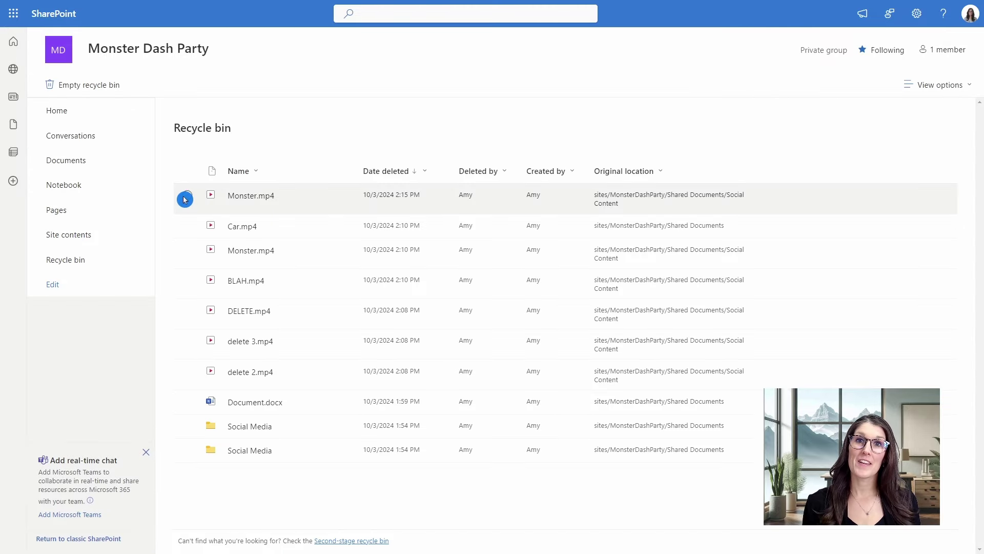
left_click(185, 200)
left_click(114, 85)
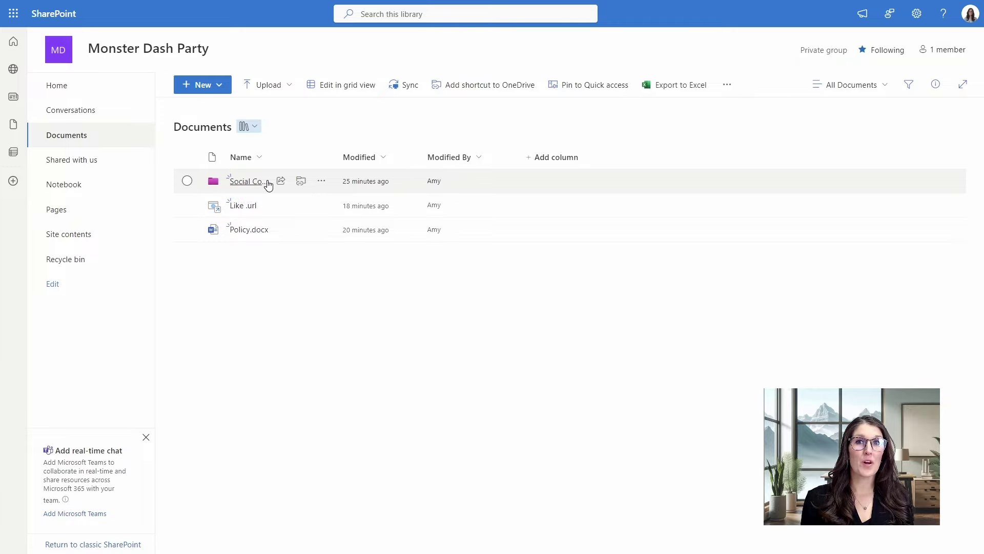
- From the site's home page, create a blank document library named Social Content that is shown in the site navigation
left_click(114, 94)
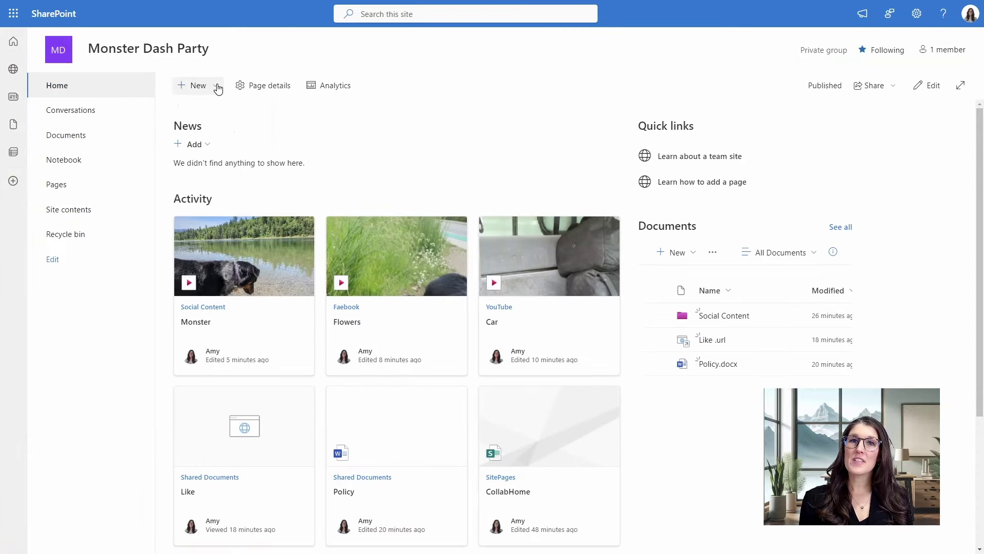
left_click(217, 90)
left_click(226, 127)
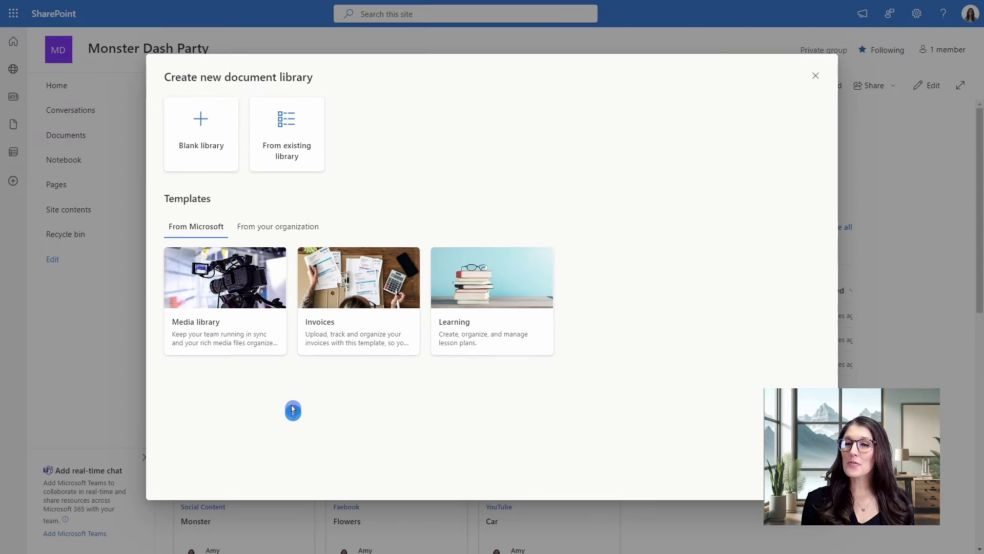
left_click(208, 139)
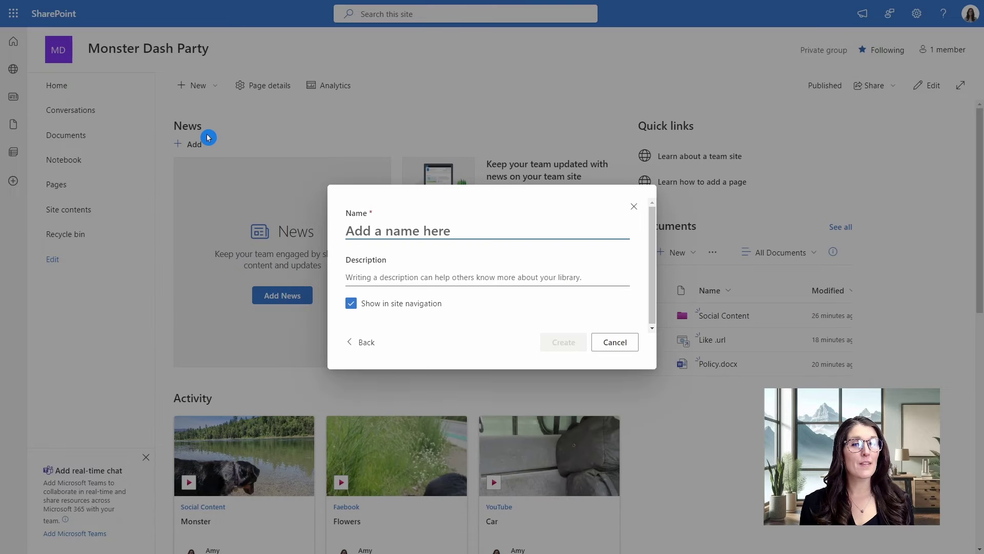
type("Social Content")
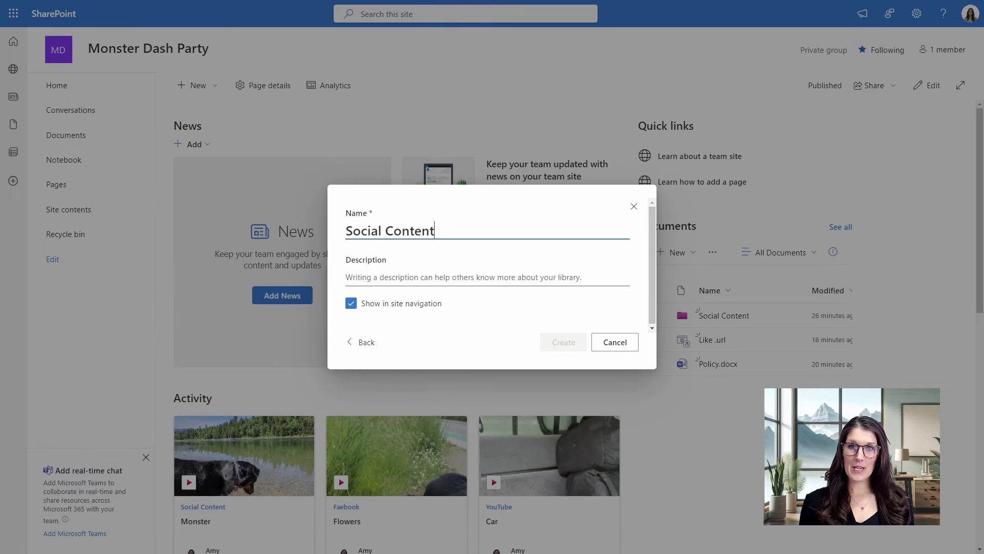
left_click(476, 250)
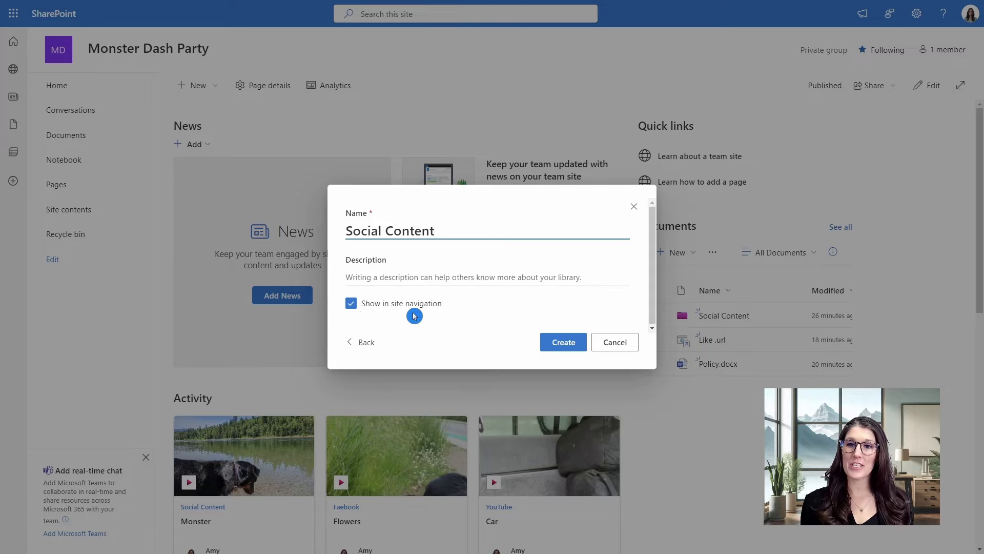
left_click(567, 345)
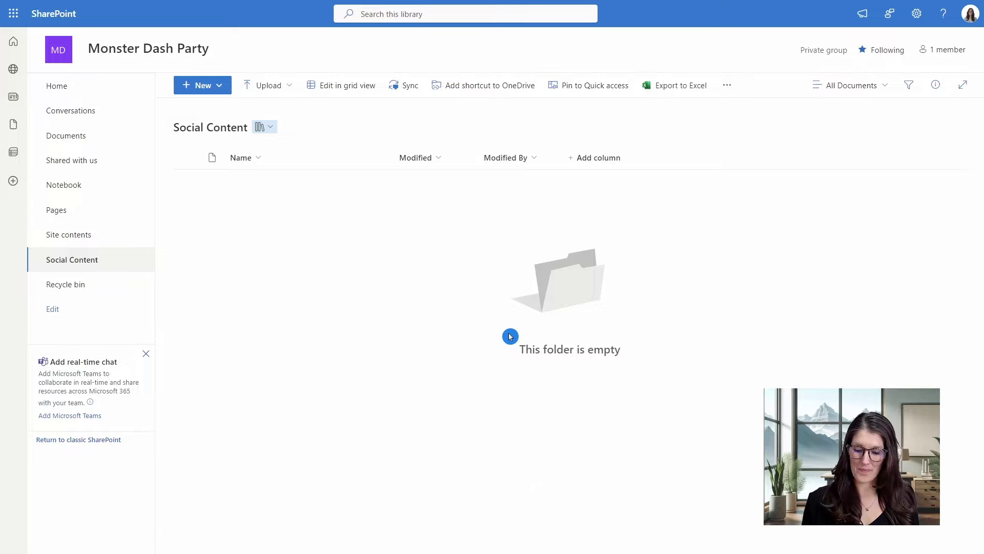
- Start a new Choice column named Platforms in the Social Content library
left_click(605, 161)
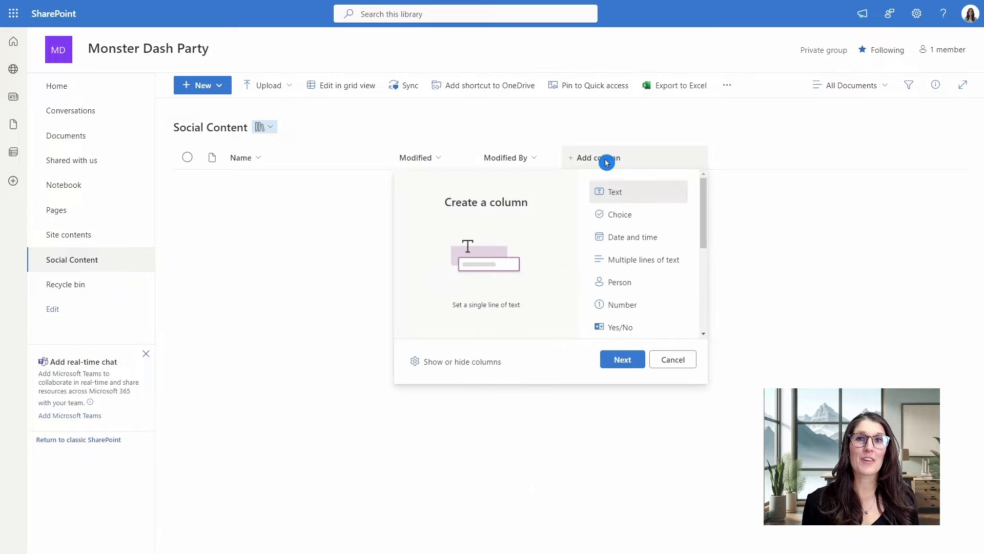
left_click(657, 222)
left_click(634, 368)
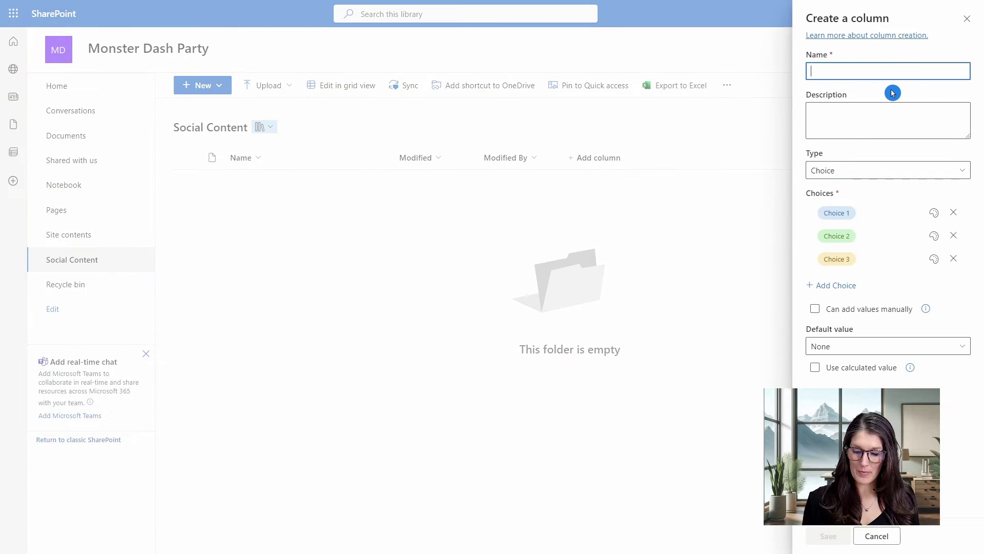
type("Platforms")
left_click(811, 112)
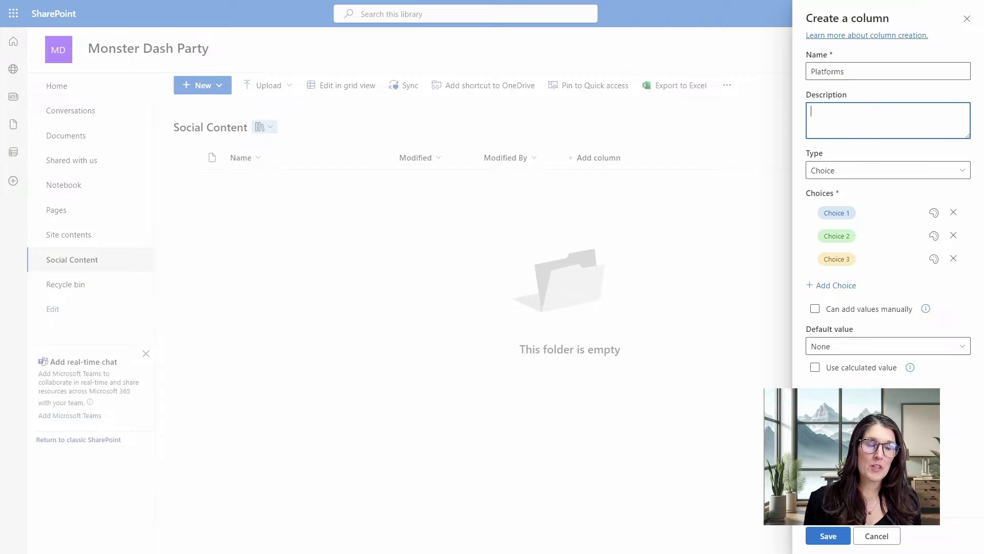
- Rename the first two choices of the Platforms column to Facebook and YouTube
left_click(844, 212)
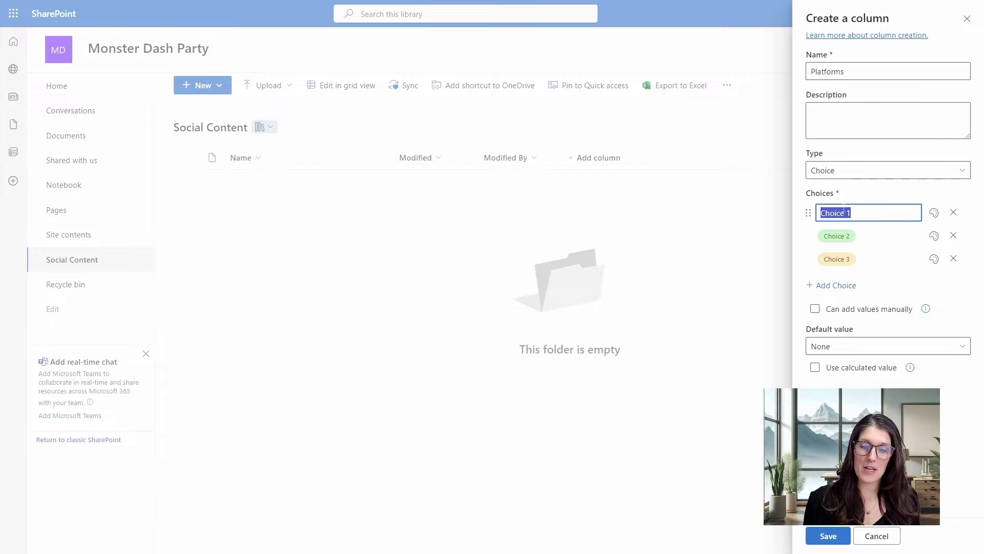
type("Faceboo")
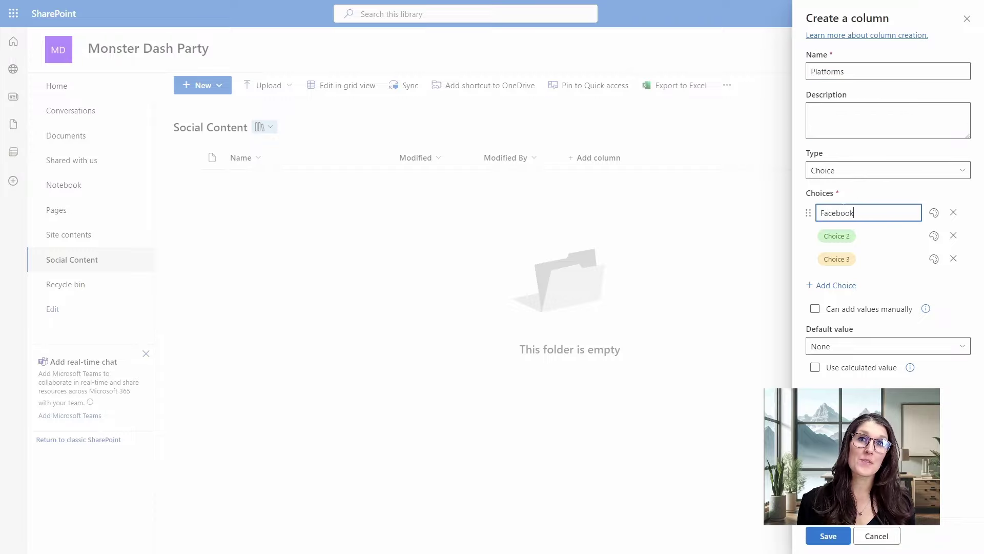
type("k")
key("Tab")
key("Tab")
key("Tab")
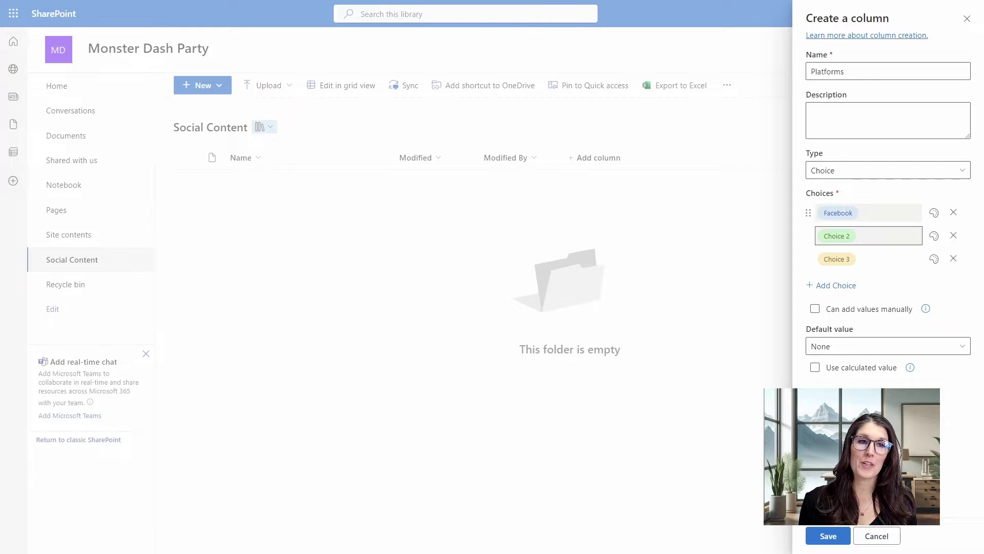
left_click(844, 236)
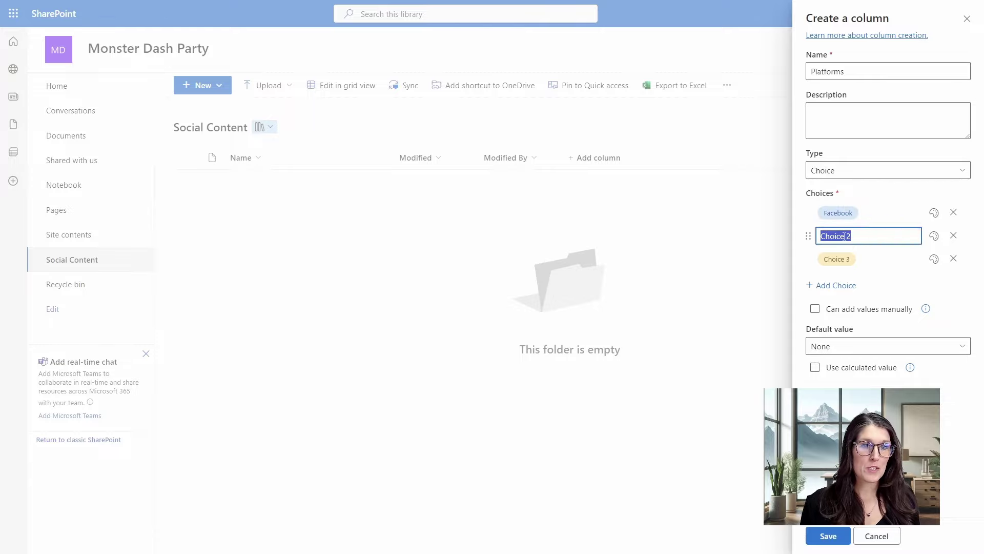
type("YouTube")
key("Tab")
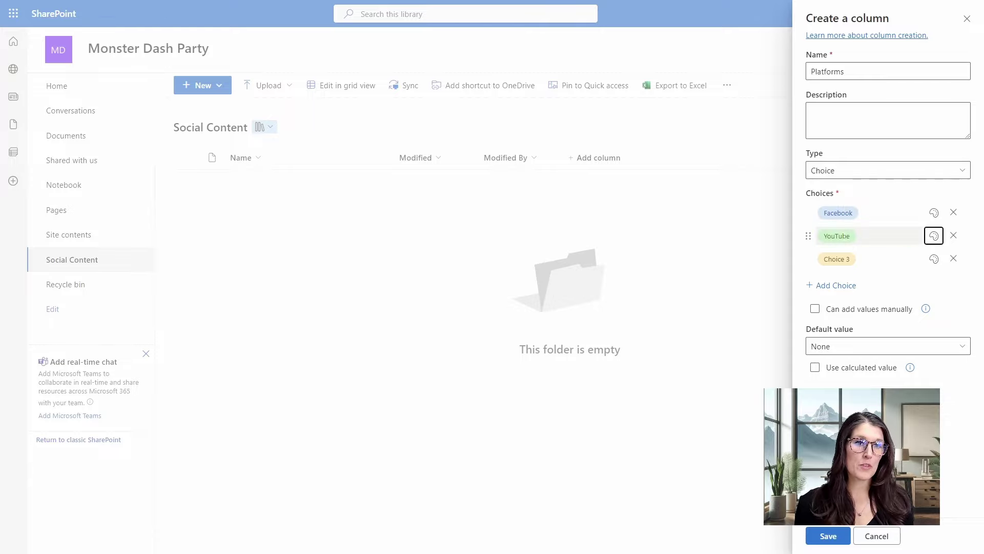
- Change the YouTube choice's fill color to light red
left_click(871, 281)
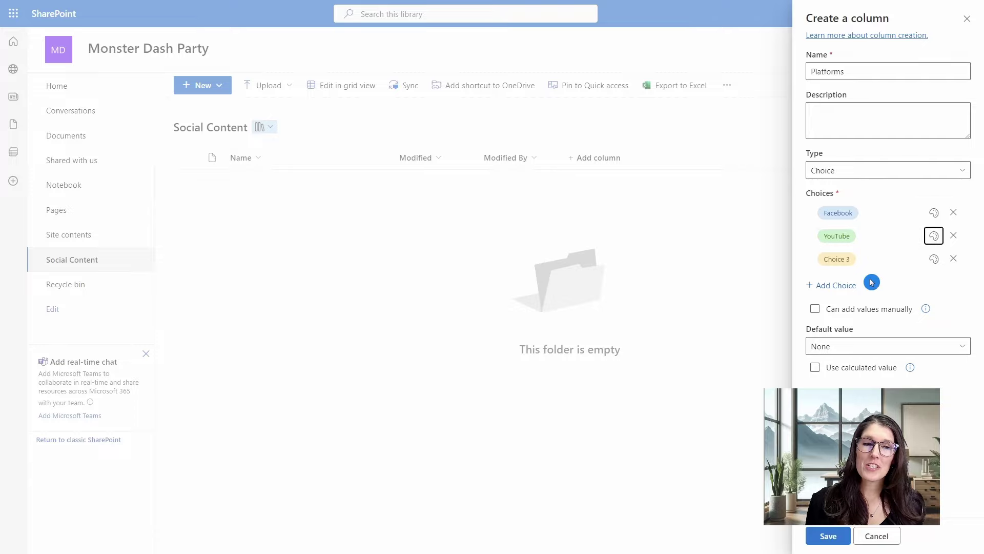
left_click(934, 236)
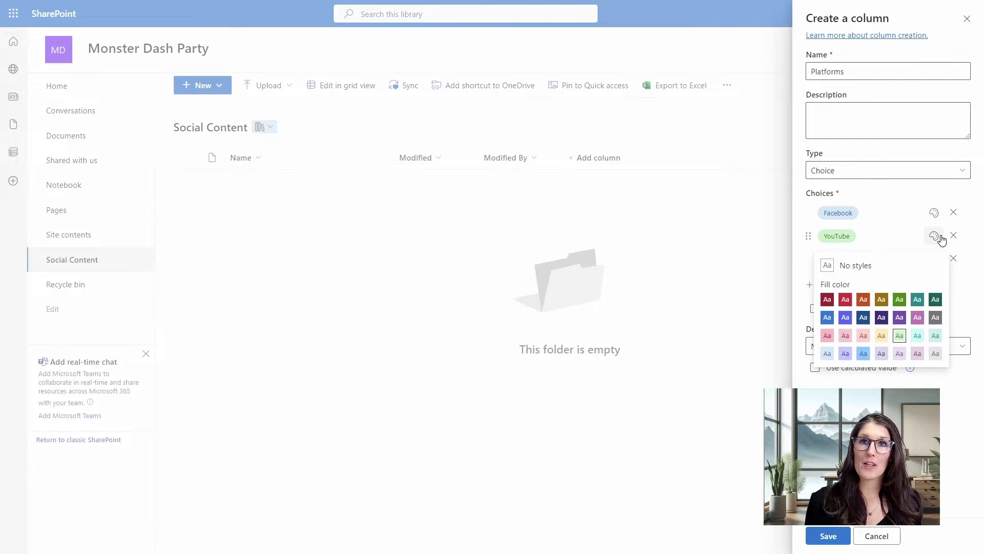
left_click(869, 340)
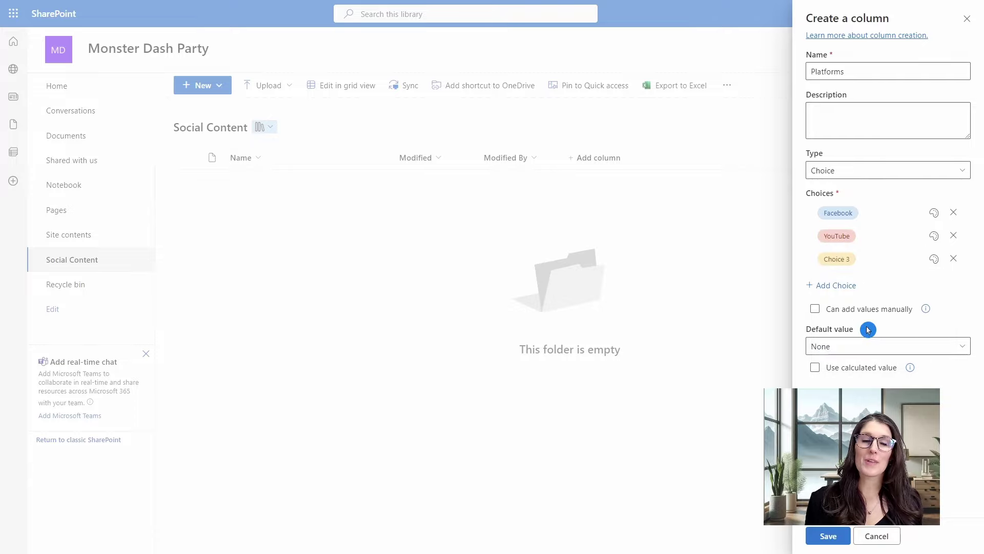
- Rename the third choice of the Platforms column to Insta
left_click(837, 258)
type("Insta")
key("Tab")
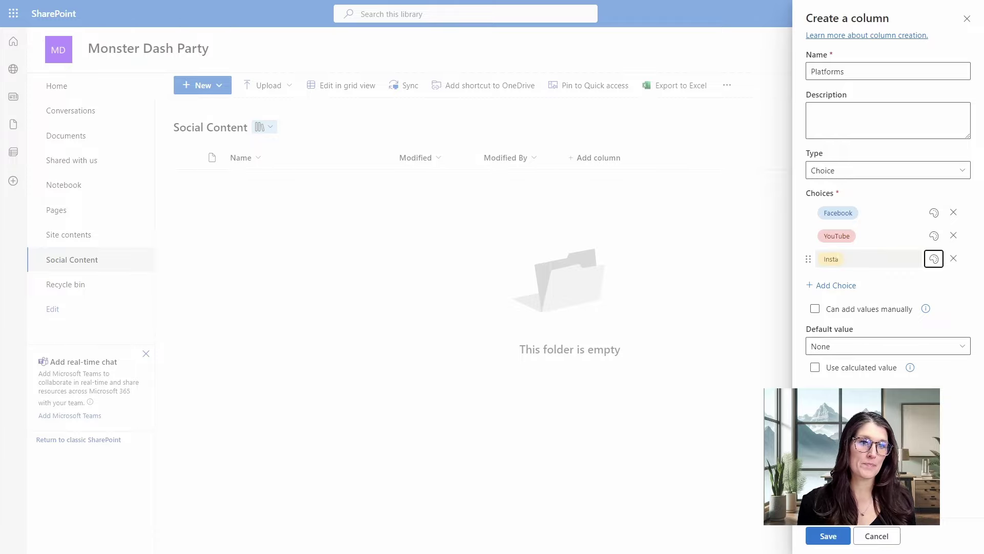
- Add a fourth choice to the Platforms column, and remove both it and the Insta choice
left_click(844, 286)
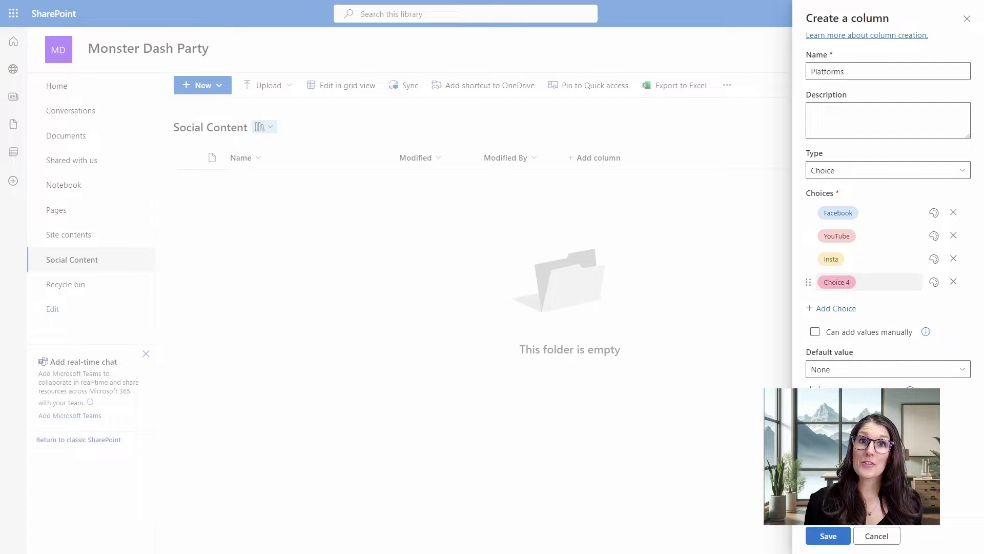
left_click(954, 281)
left_click(953, 258)
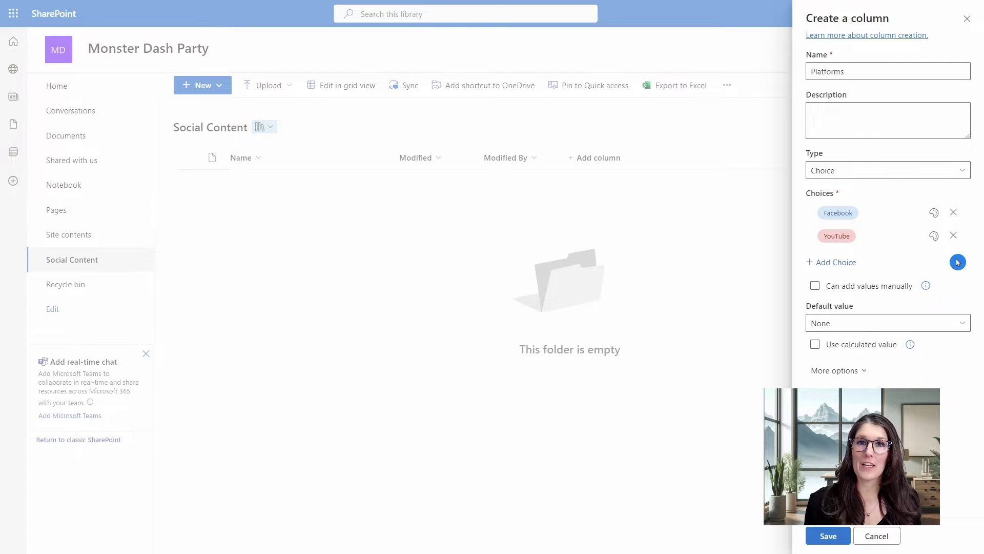
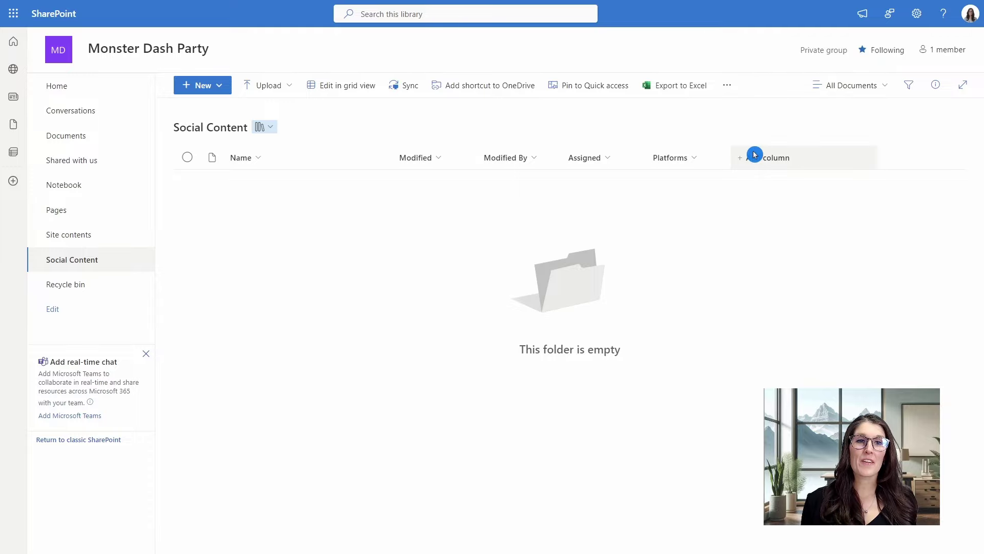
- Create a Date and time column named Published in the Social Content library
left_click(753, 155)
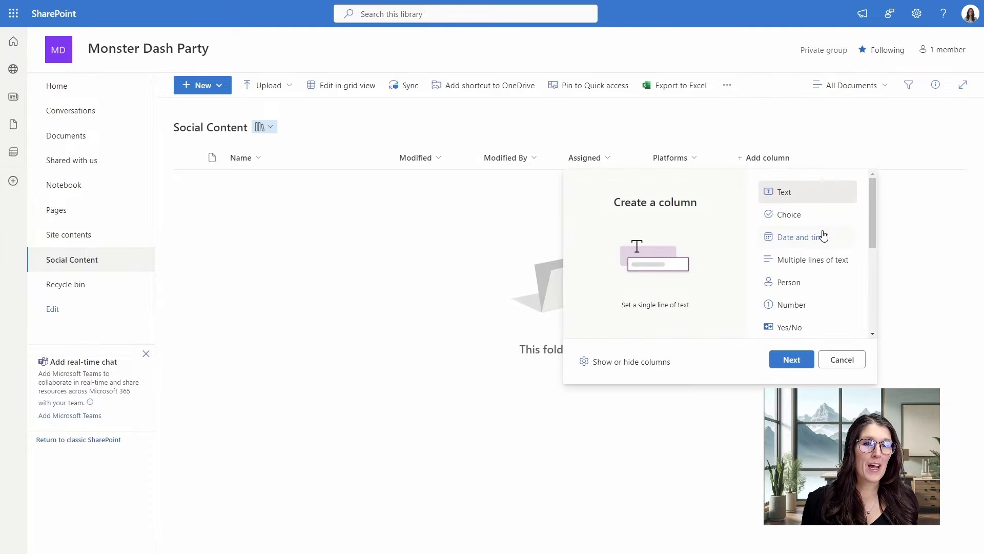
left_click(807, 237)
left_click(802, 362)
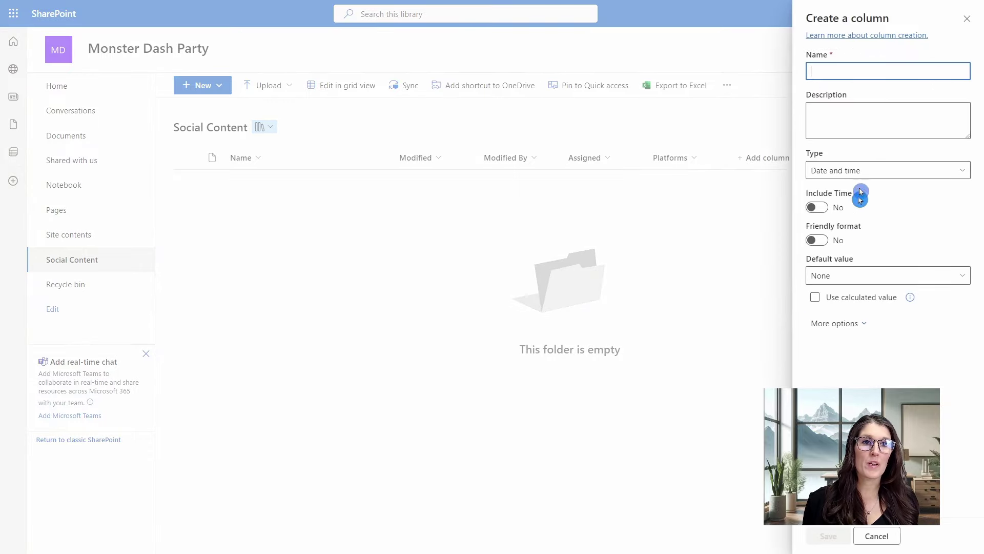
type("Published")
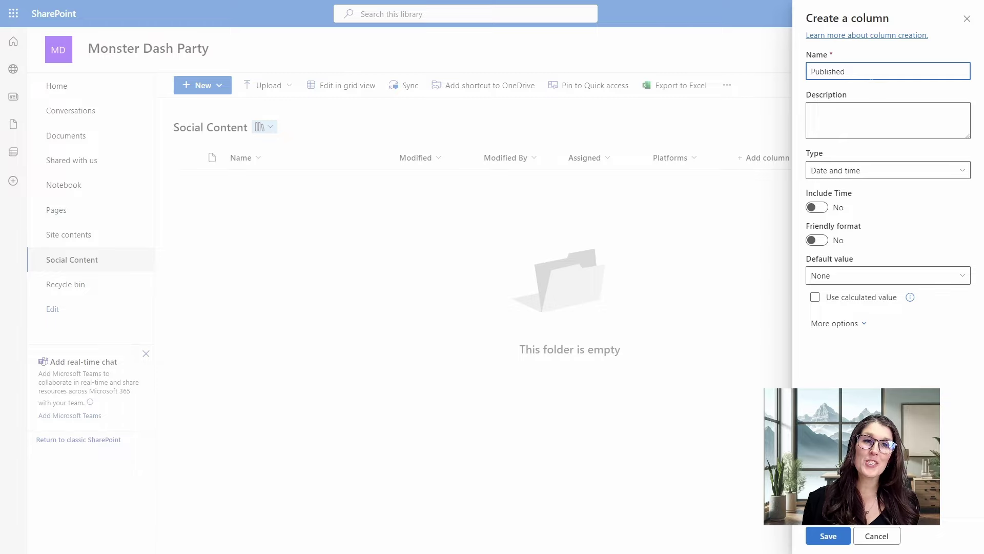
left_click(833, 535)
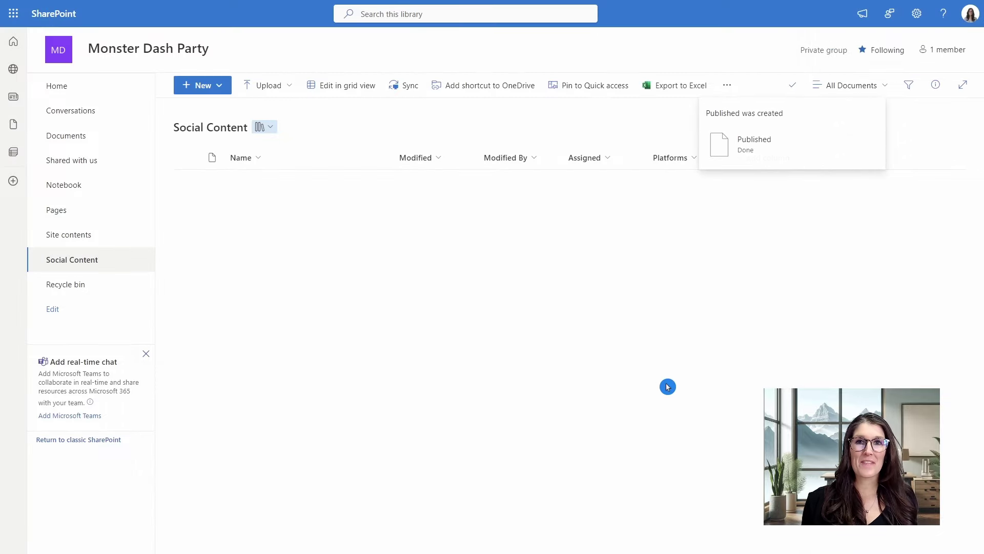
- Create a Yes/No column named Sponsored with a default value of Yes
left_click(847, 158)
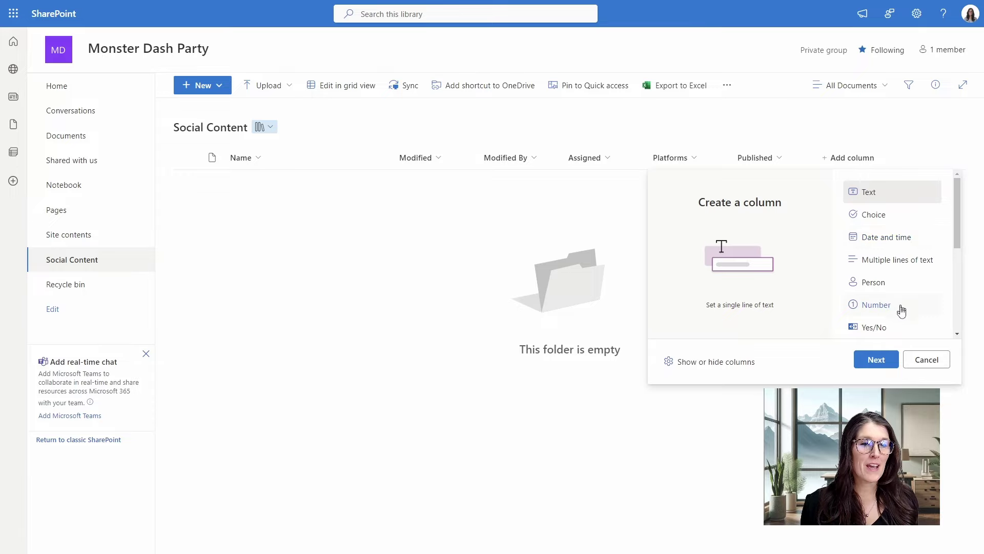
left_click(898, 326)
left_click(876, 360)
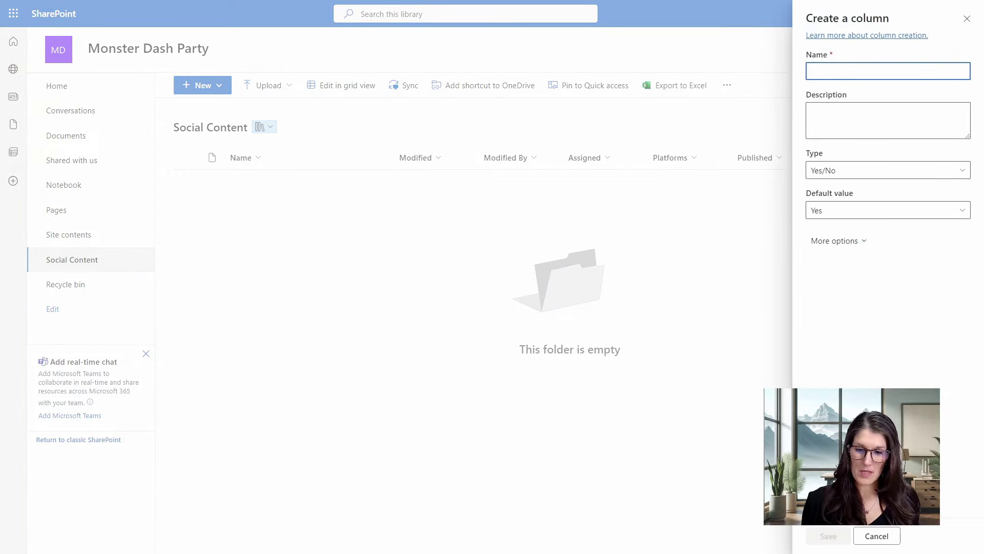
type("Sponsored")
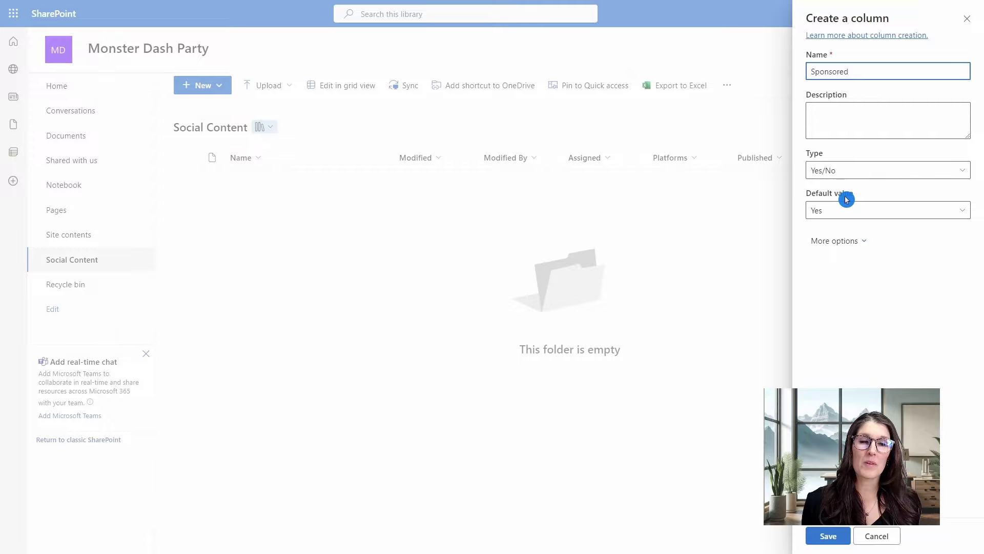
left_click(921, 219)
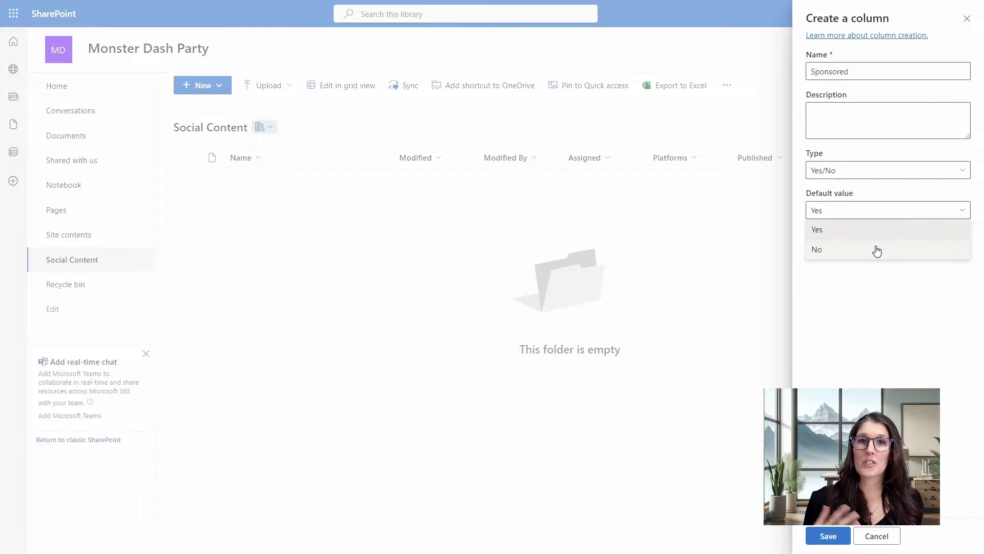
left_click(896, 347)
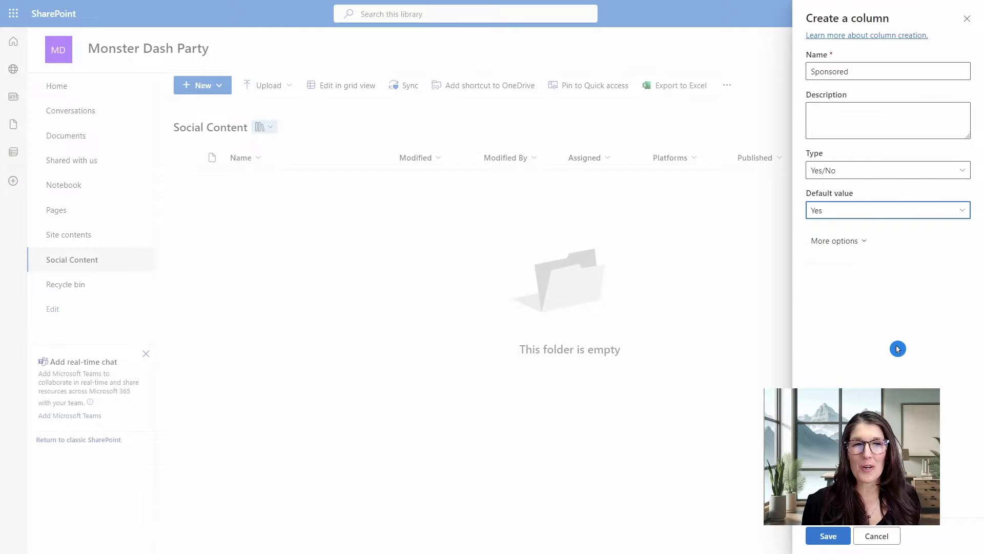
left_click(829, 537)
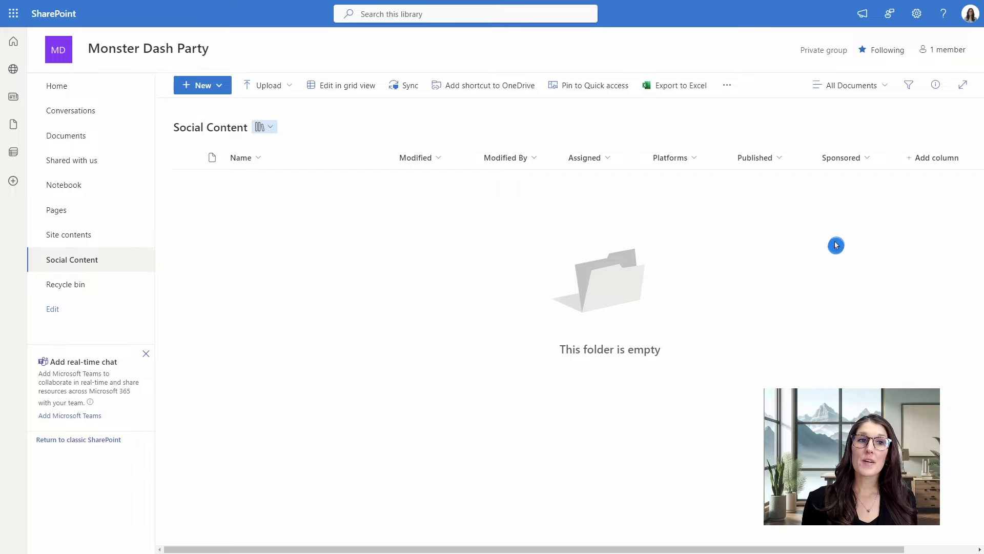
left_click(918, 159)
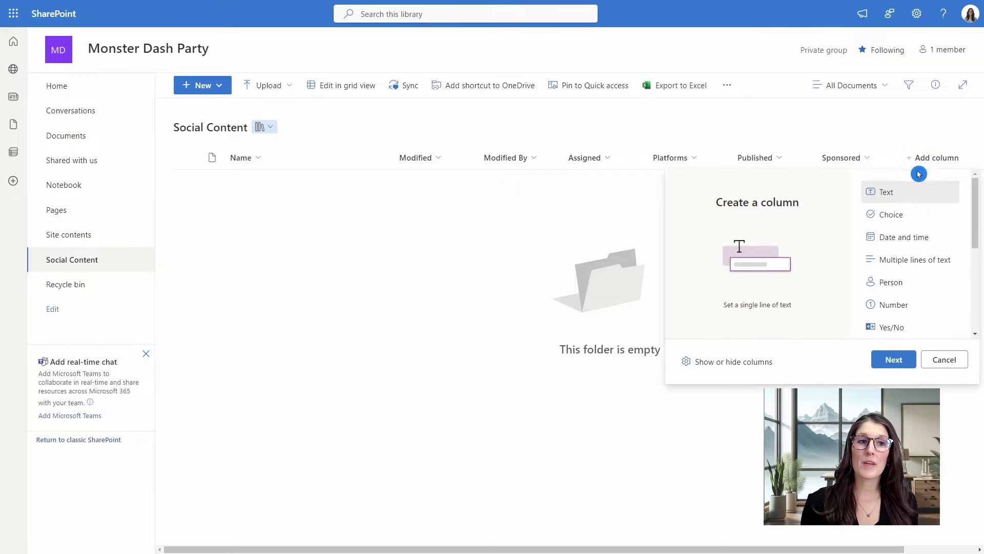
left_click_drag(974, 205, 974, 281)
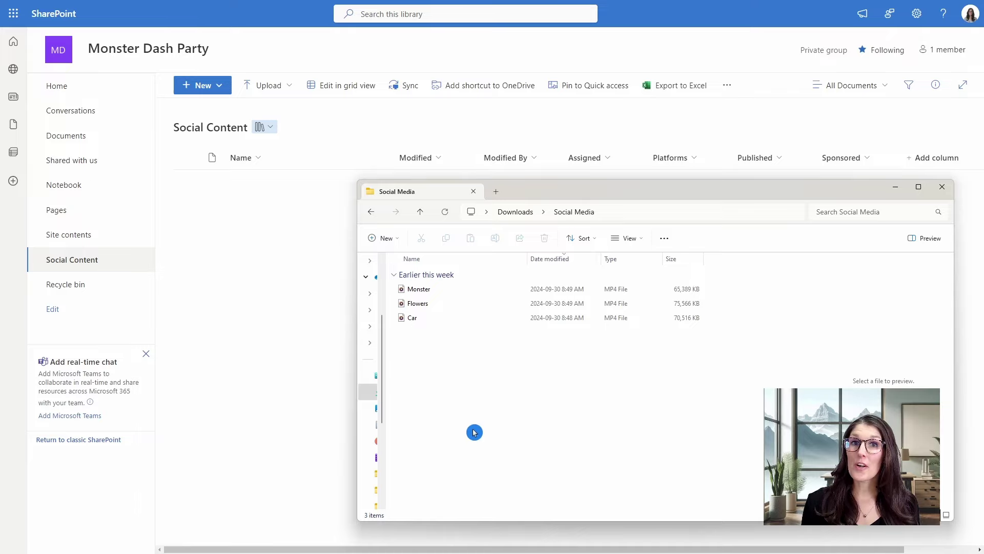
- Upload the Monster, Flowers and Car MP4 files from Downloads > Social Media to the library, and slightly narrow the Modified By column
left_click_drag(474, 432, 244, 244)
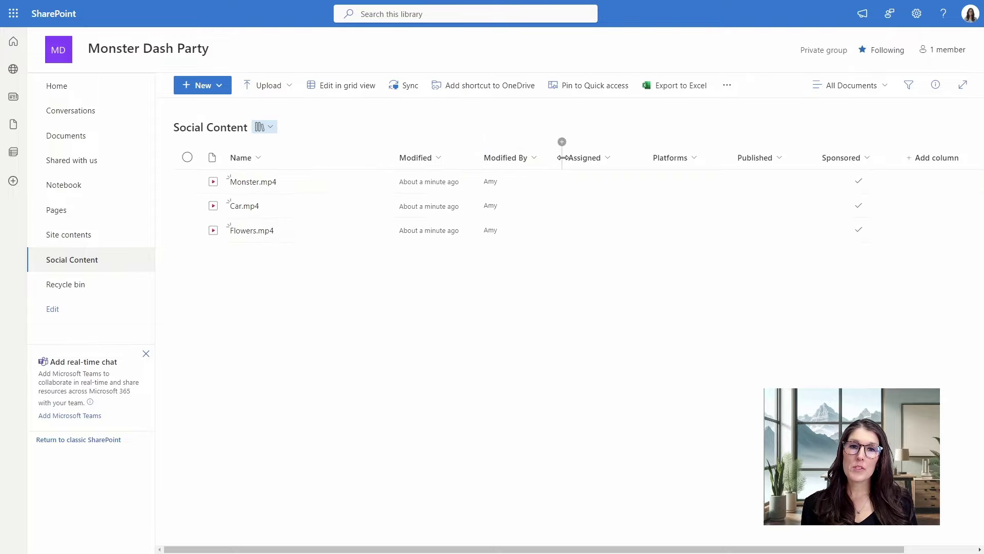
mouse_move(560, 157)
left_mouse_down()
mouse_move(543, 158)
mouse_move(616, 158)
mouse_move(556, 157)
left_mouse_up()
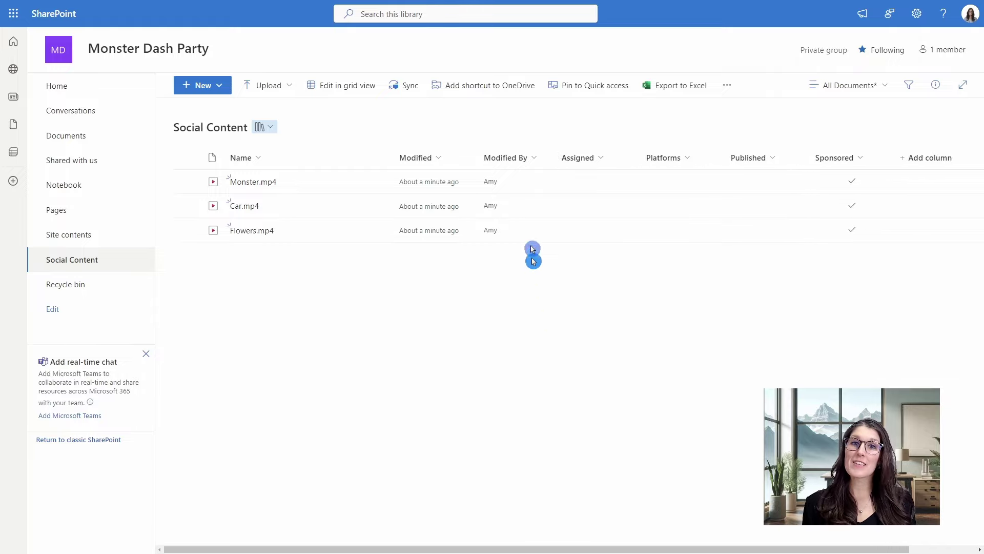
- Review which columns are shown or hidden in the Social Content view, and apply the column selection as it is
left_click(533, 158)
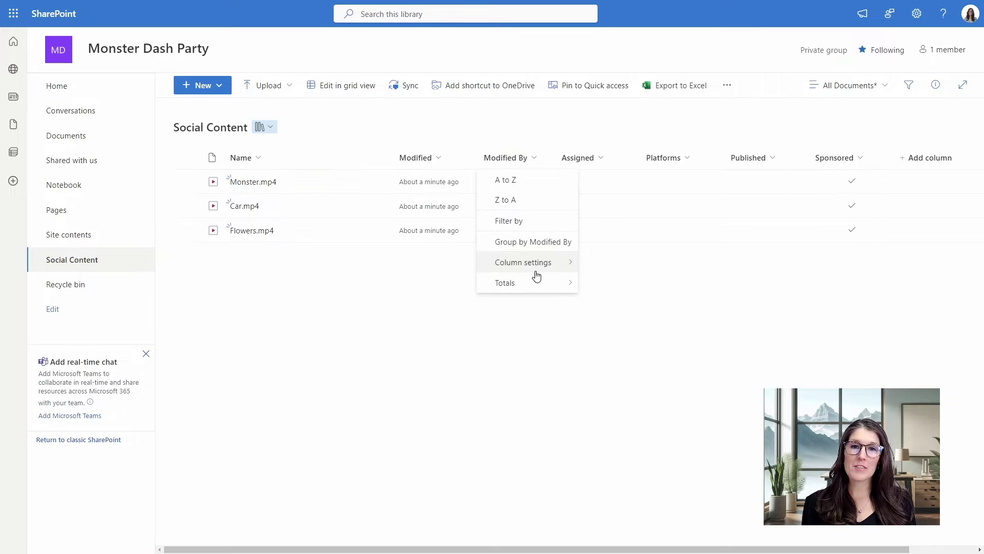
mouse_move(538, 264)
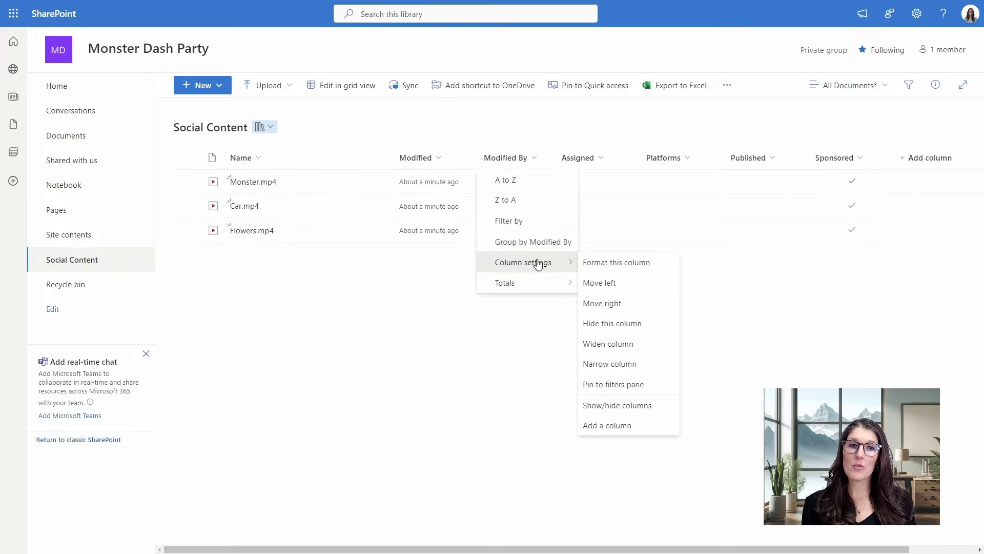
left_click(646, 405)
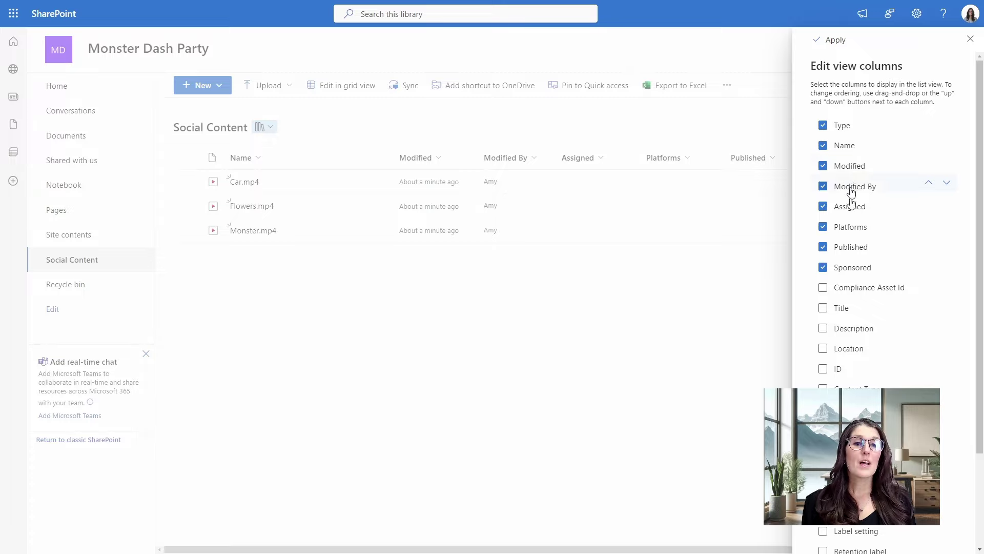
scroll(867, 316, "down", 1)
left_click(862, 256)
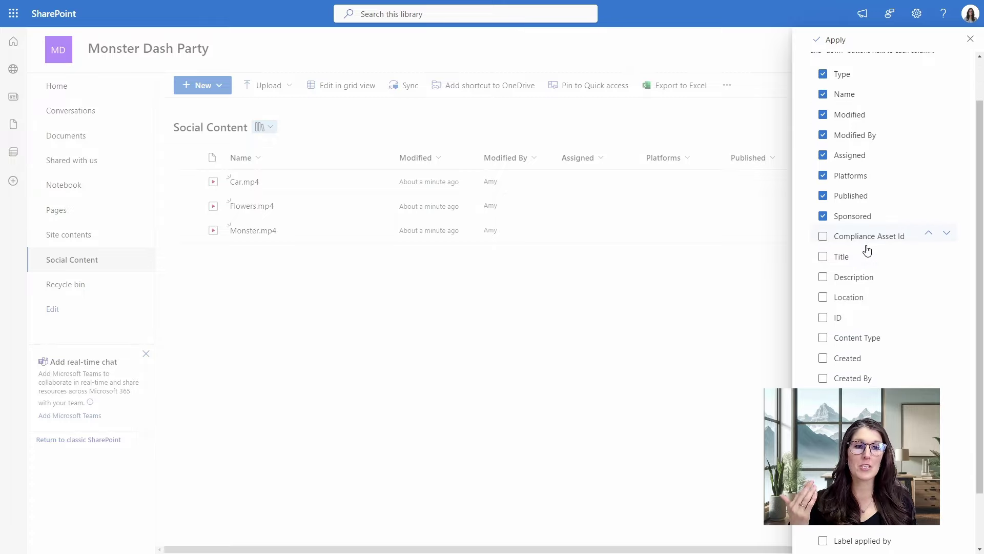
left_click(877, 329)
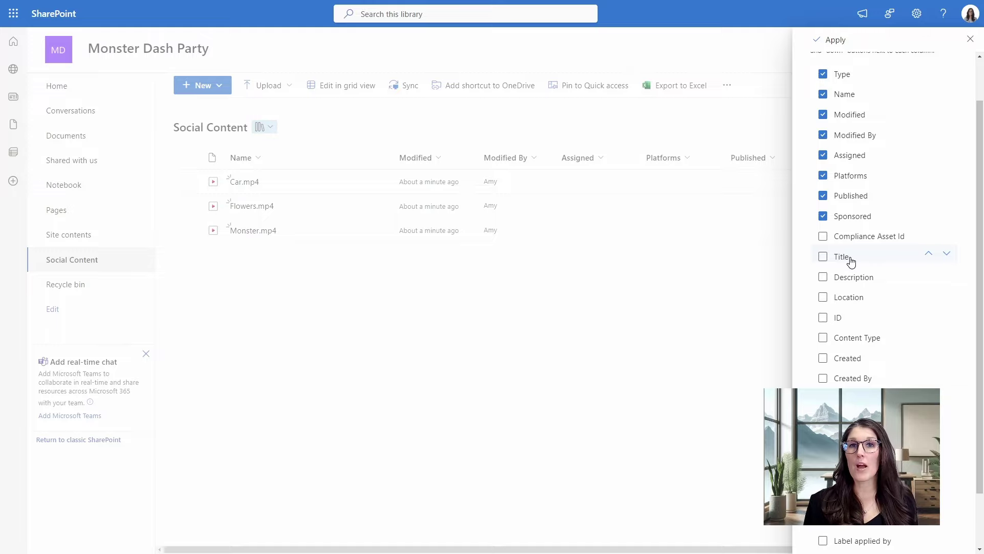
scroll(851, 262, "up", 1)
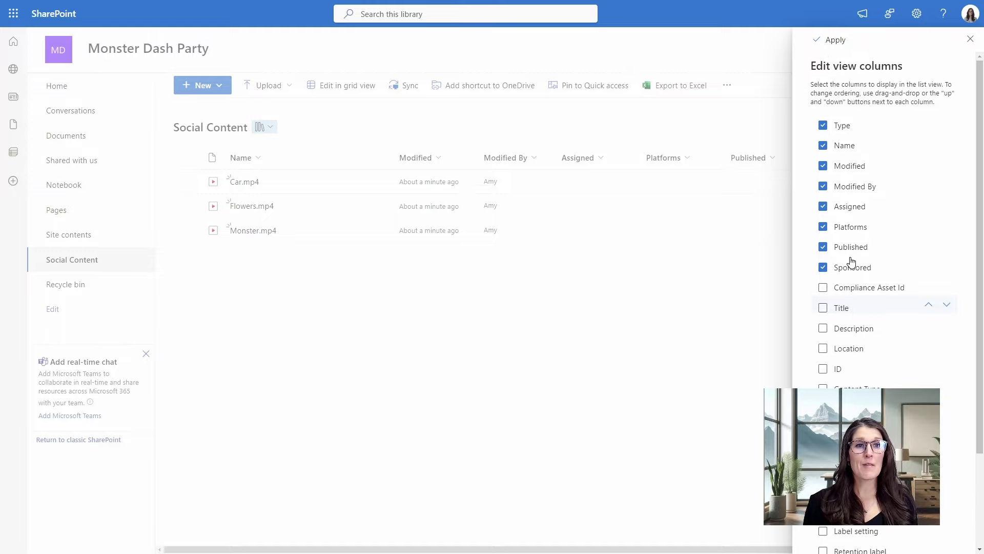
left_click(888, 267)
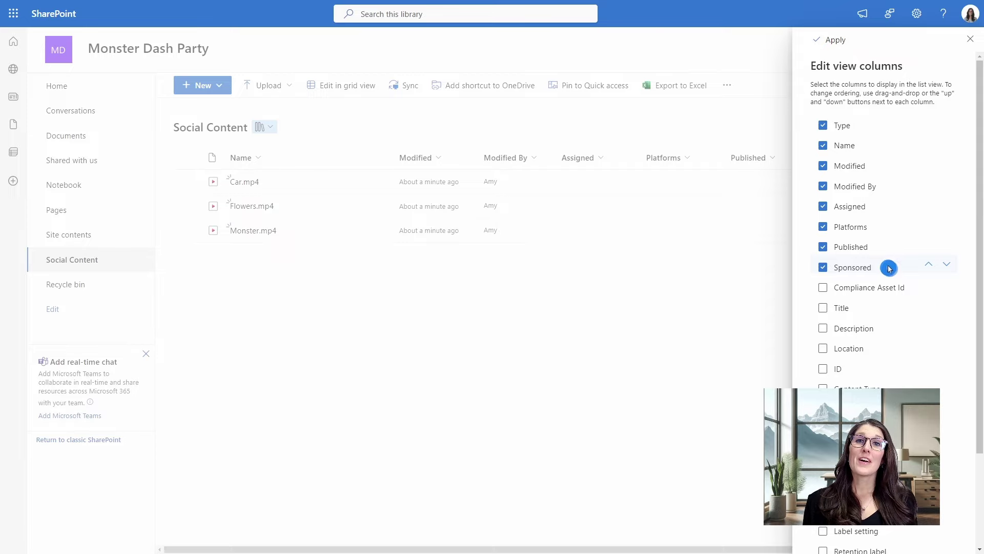
left_click(824, 41)
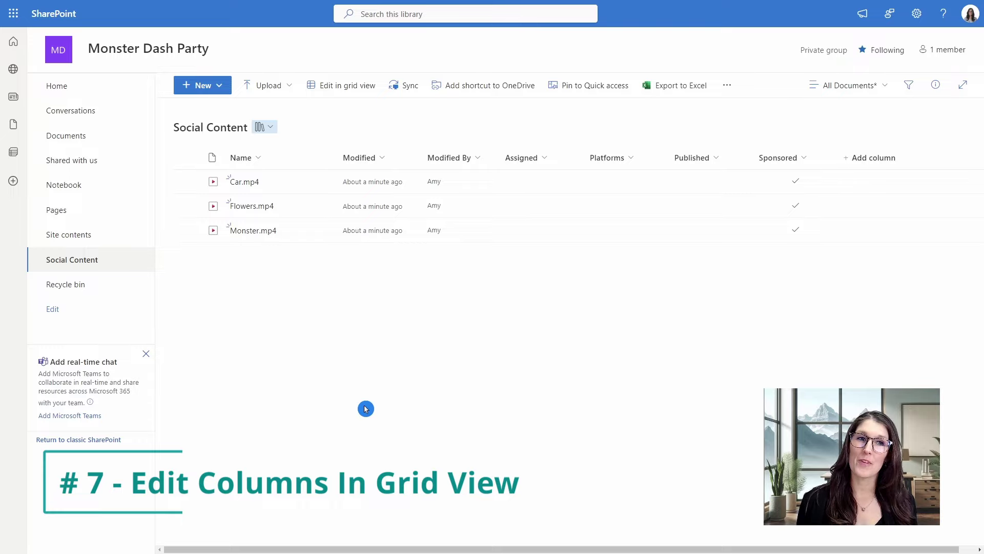
- Open the details of Car.mp4 and examine its properties, activity and file information
left_click(343, 187)
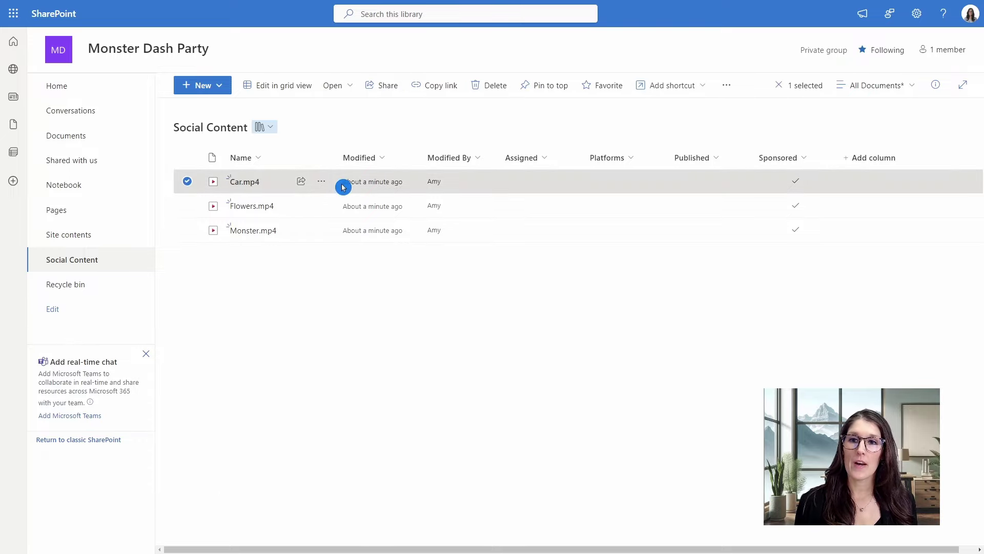
left_click(934, 89)
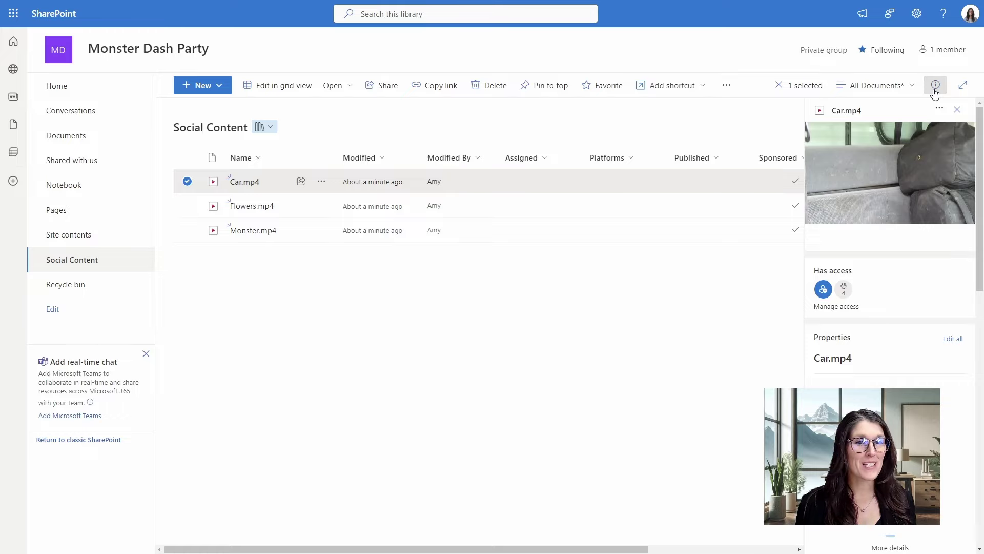
scroll(919, 255, "down", 1)
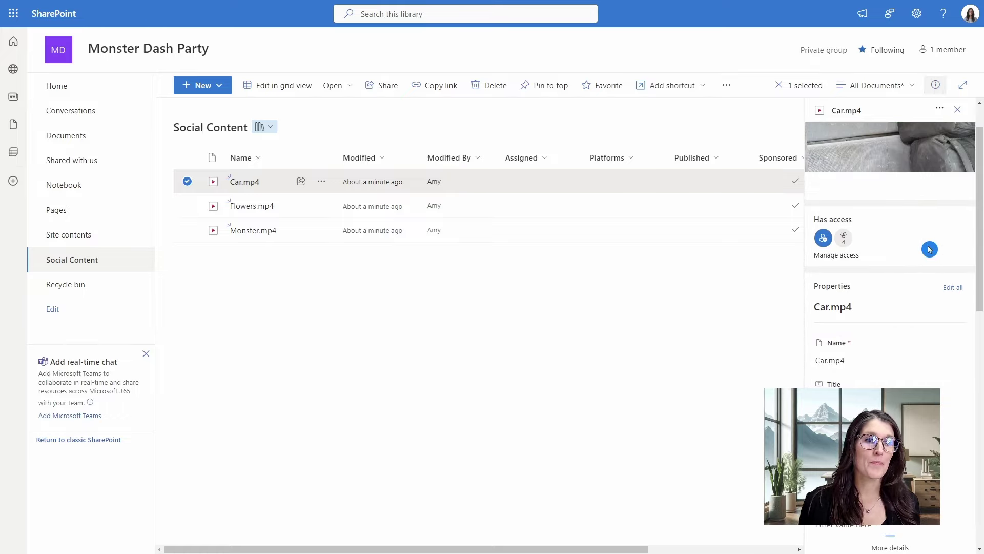
scroll(929, 250, "down", 2)
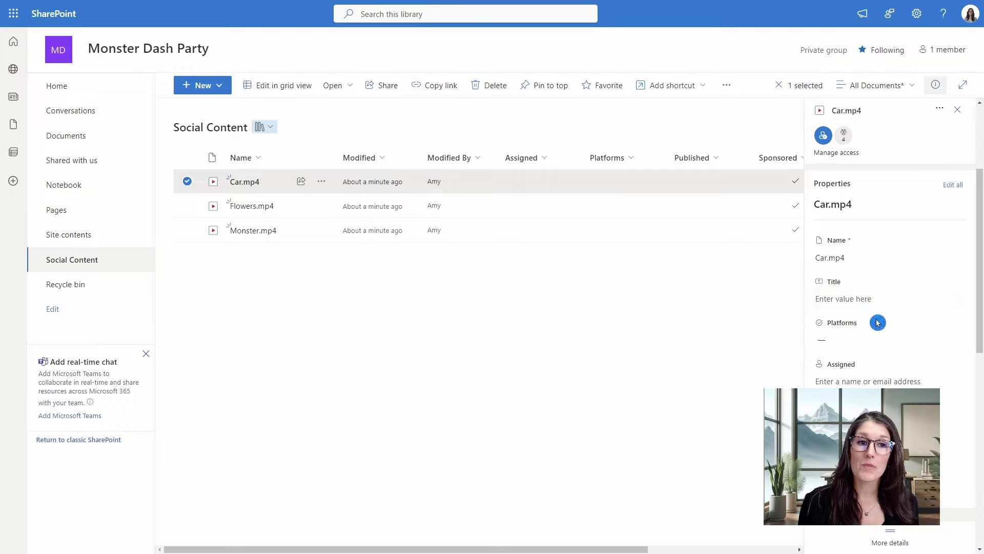
scroll(887, 381, "down", 5)
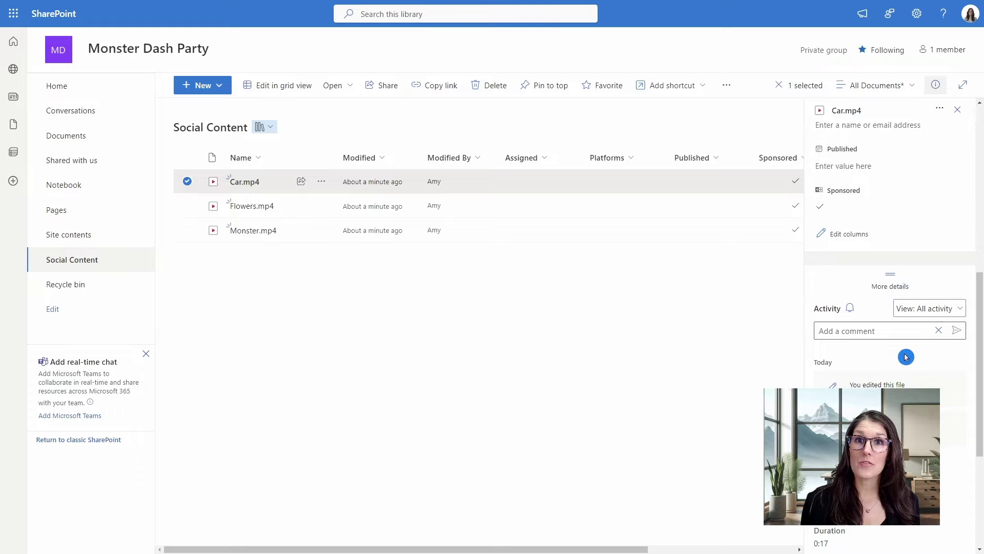
scroll(905, 357, "down", 4)
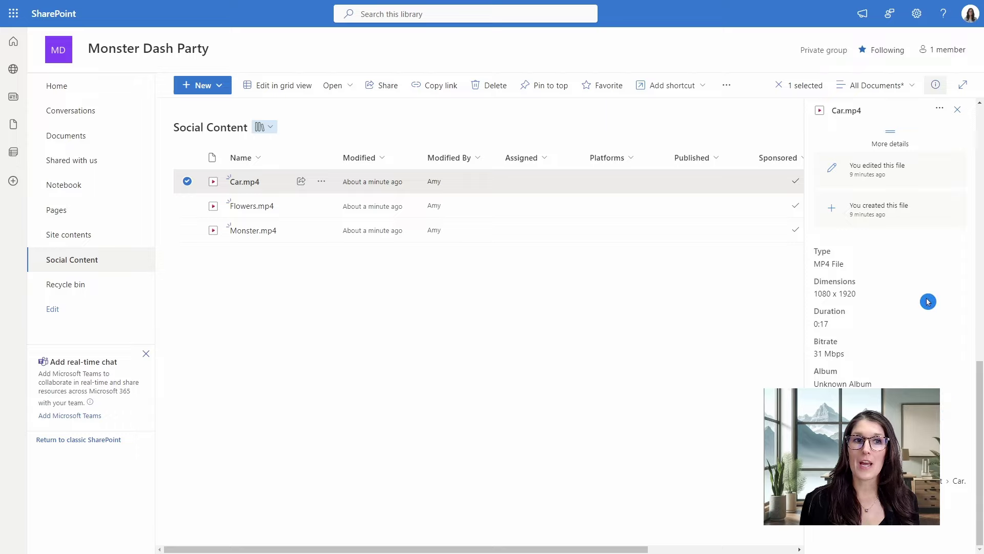
scroll(925, 334, "up", 8)
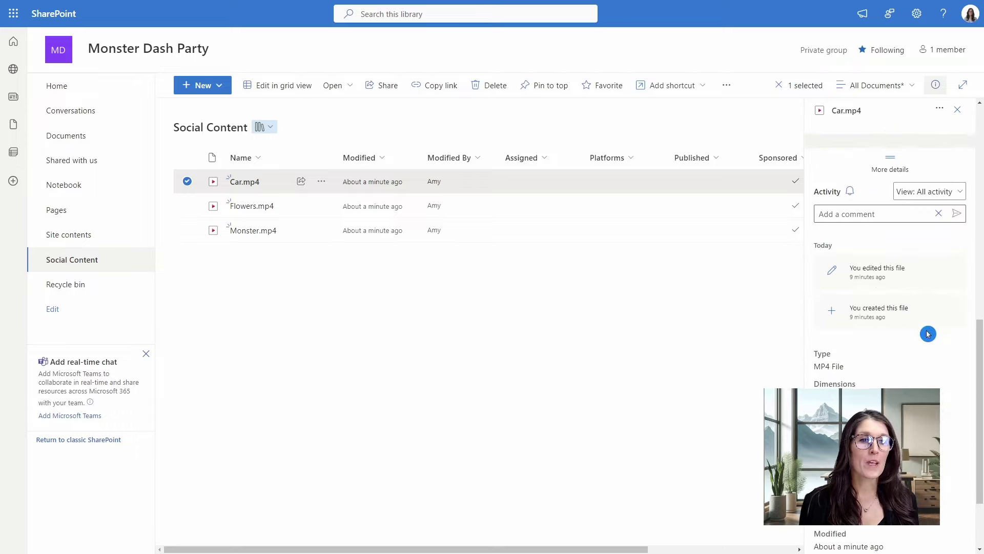
scroll(925, 333, "up", 1)
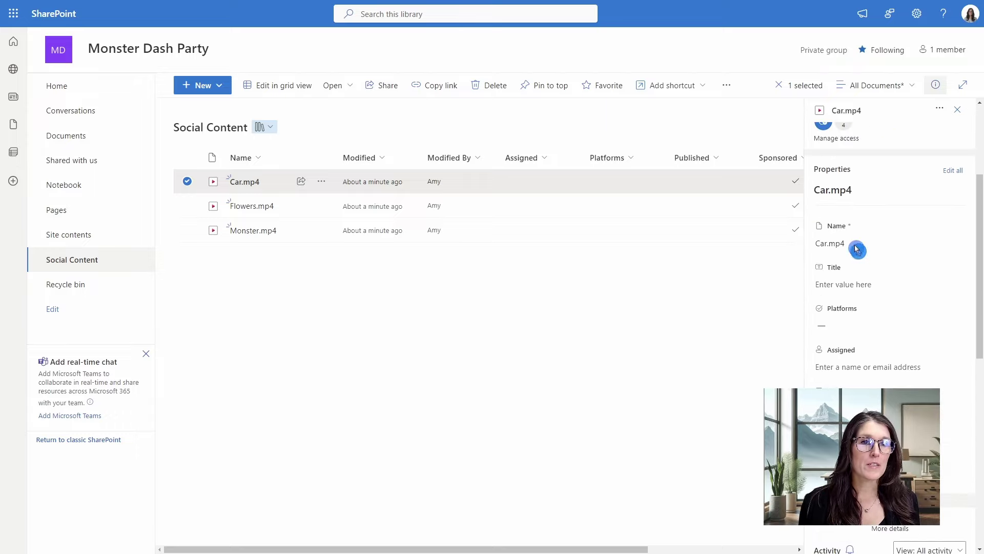
- In Car.mp4's properties, set Platforms to YouTube, fill Assigned with the team member's name and set Published to 10/1/2024
left_click(857, 332)
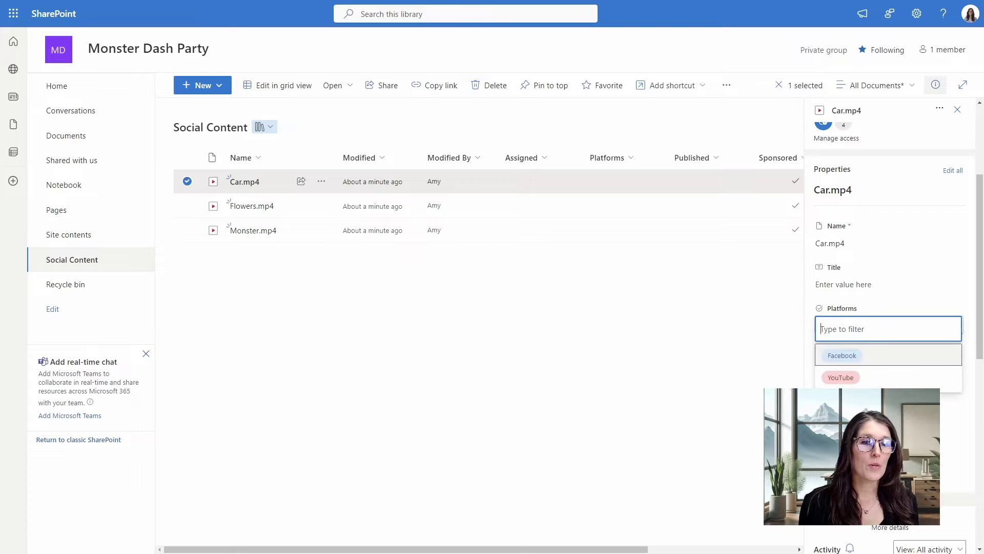
left_click(879, 359)
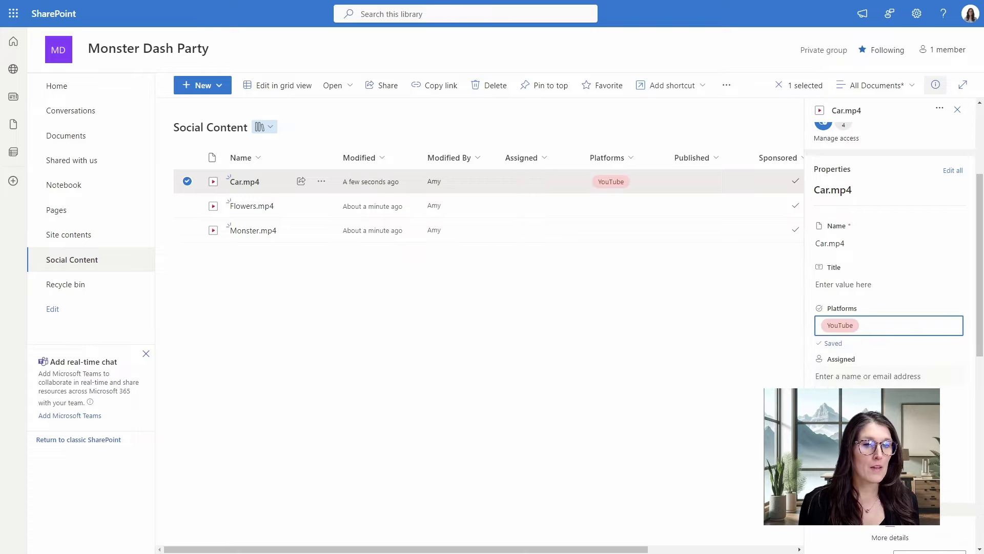
left_click(865, 381)
type("amy")
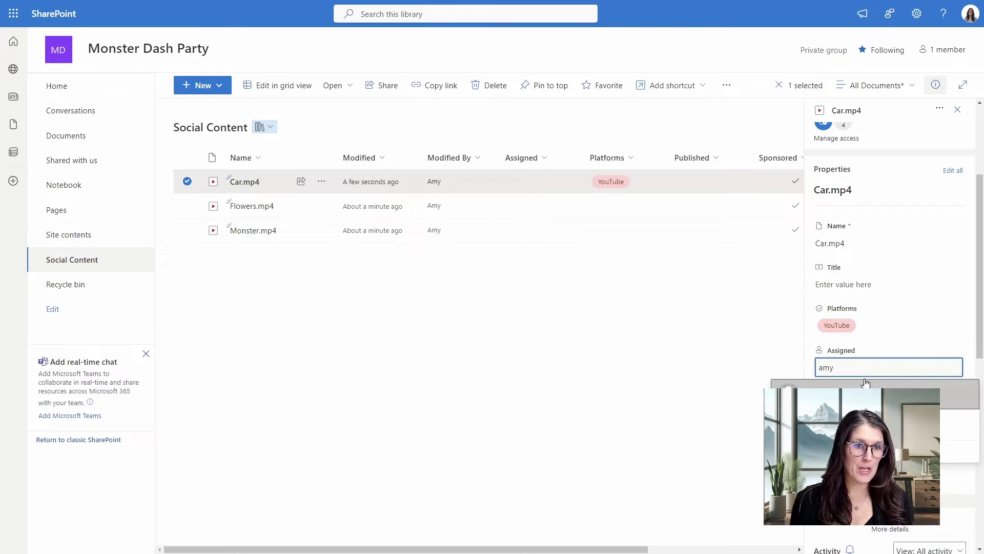
left_click(865, 382)
left_click(866, 405)
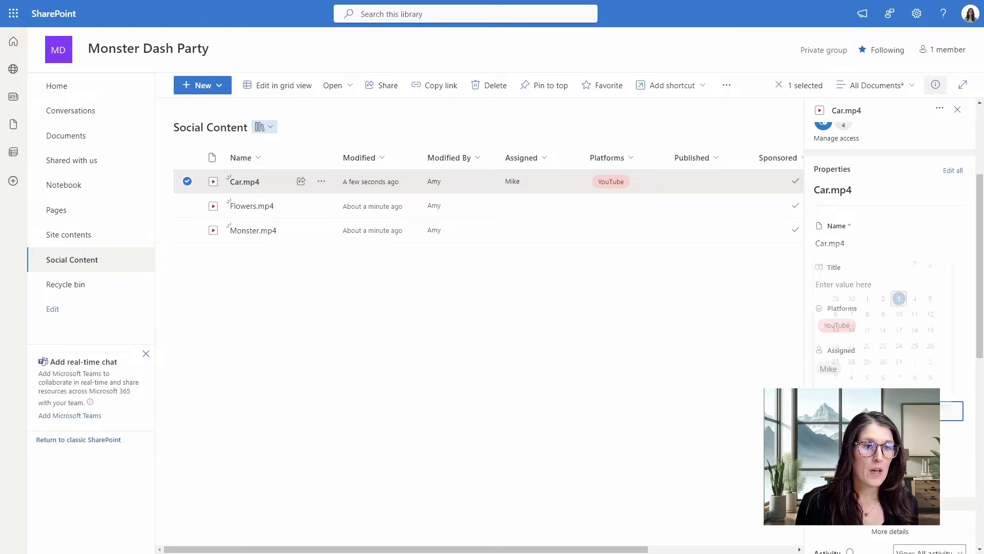
left_click(868, 294)
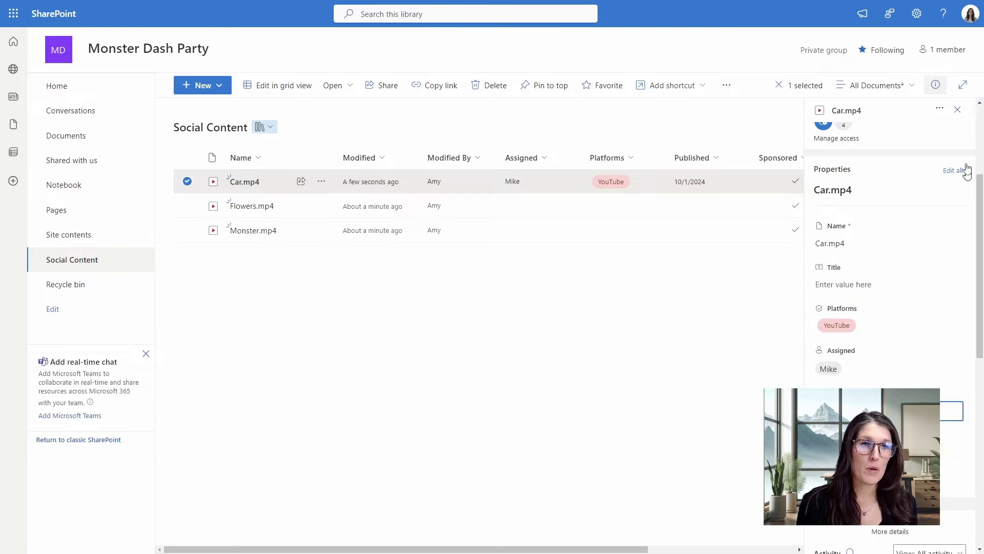
left_click(957, 109)
left_click(516, 402)
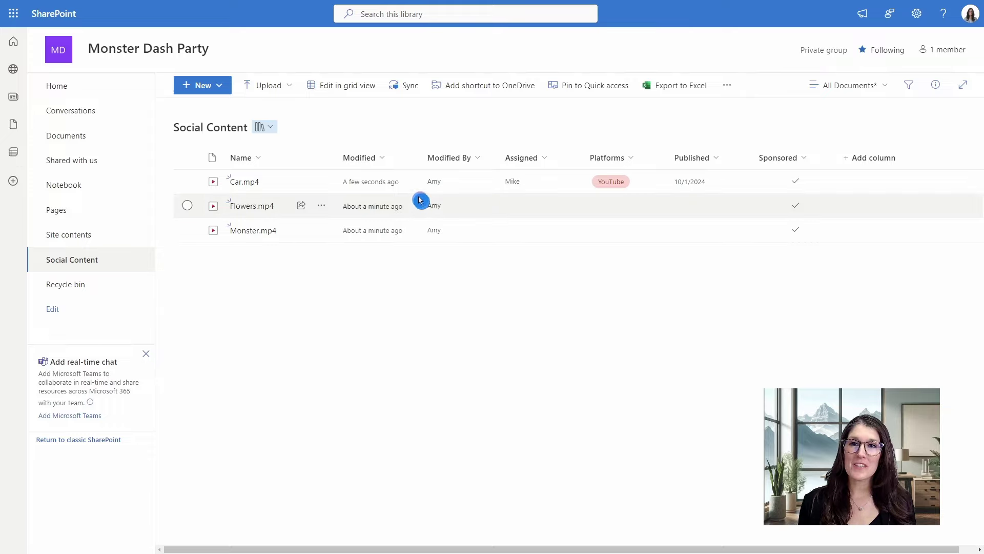
- Switch the library to grid view and fill Car.mp4's Assigned value down to Flowers.mp4 and Monster.mp4
left_click(352, 87)
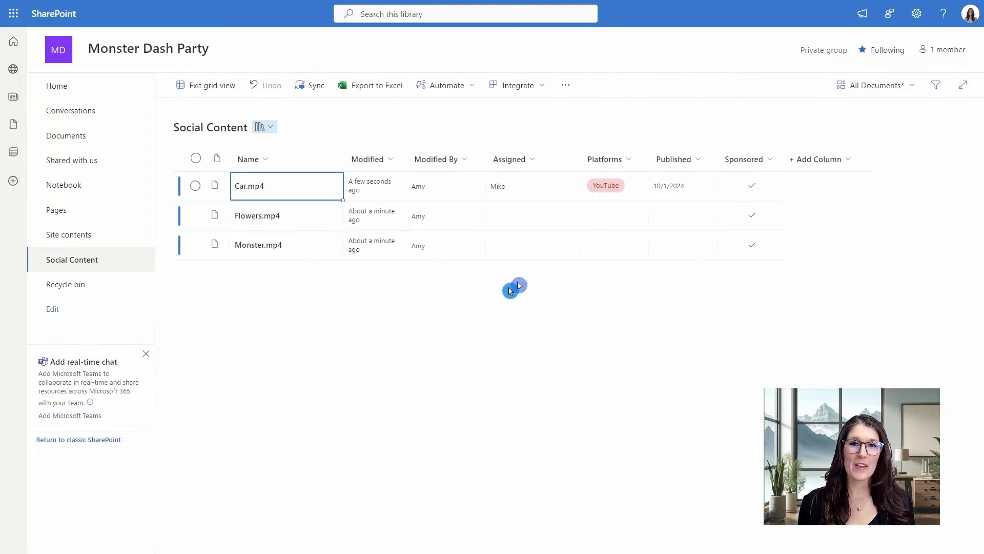
left_click(524, 217)
key("Up")
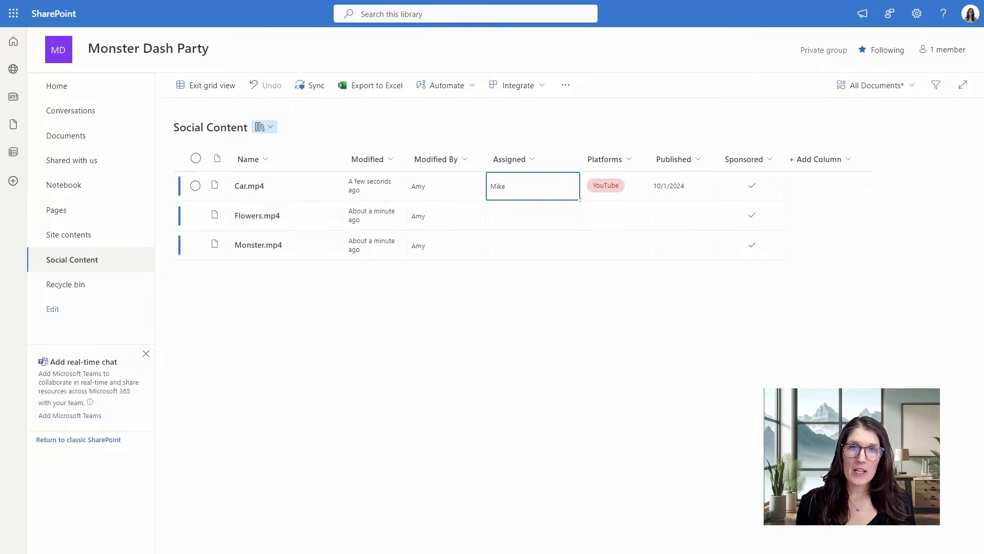
left_click_drag(579, 200, 578, 264)
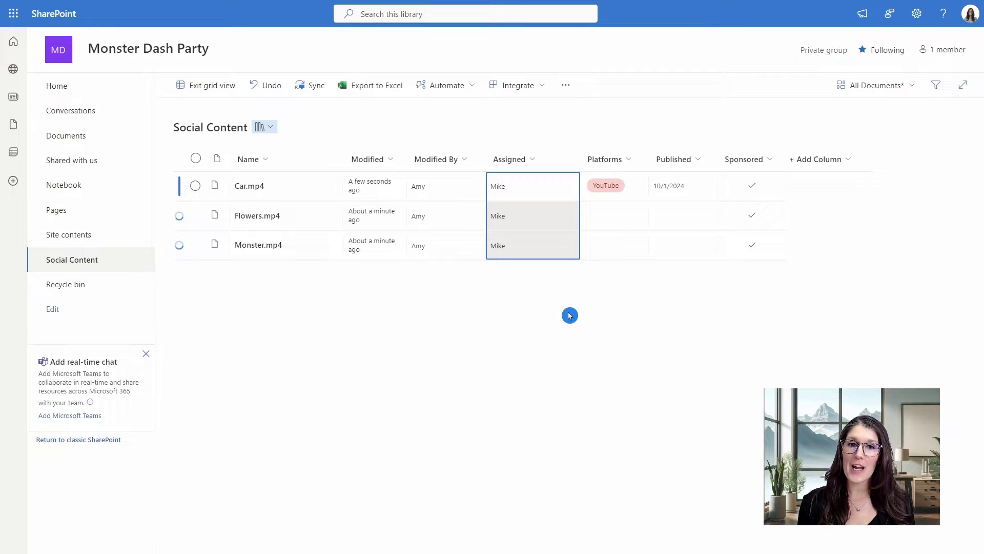
- Set Platforms to Facebook for Flowers.mp4 and to YouTube for Monster.mp4
left_click(622, 218)
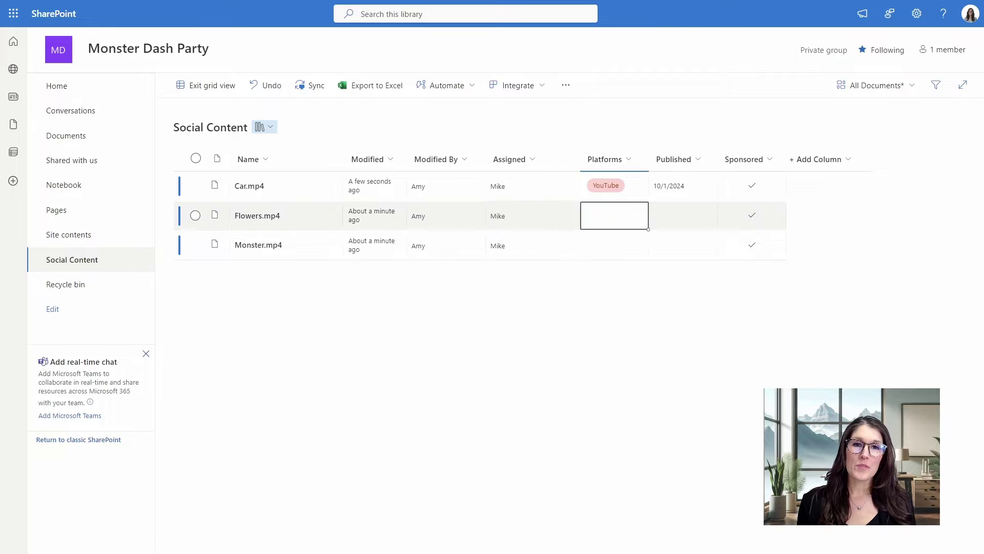
key("Return")
left_click(630, 244)
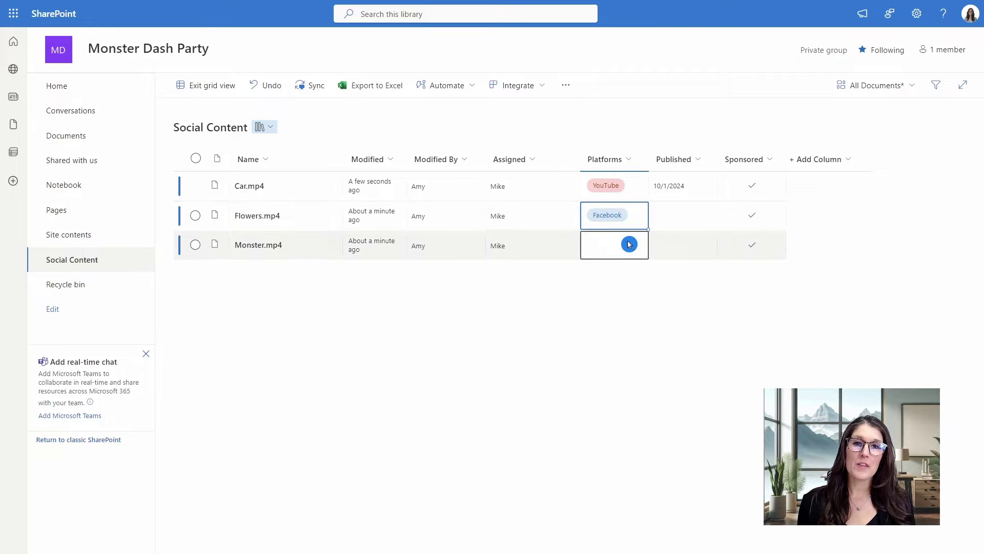
key("Return")
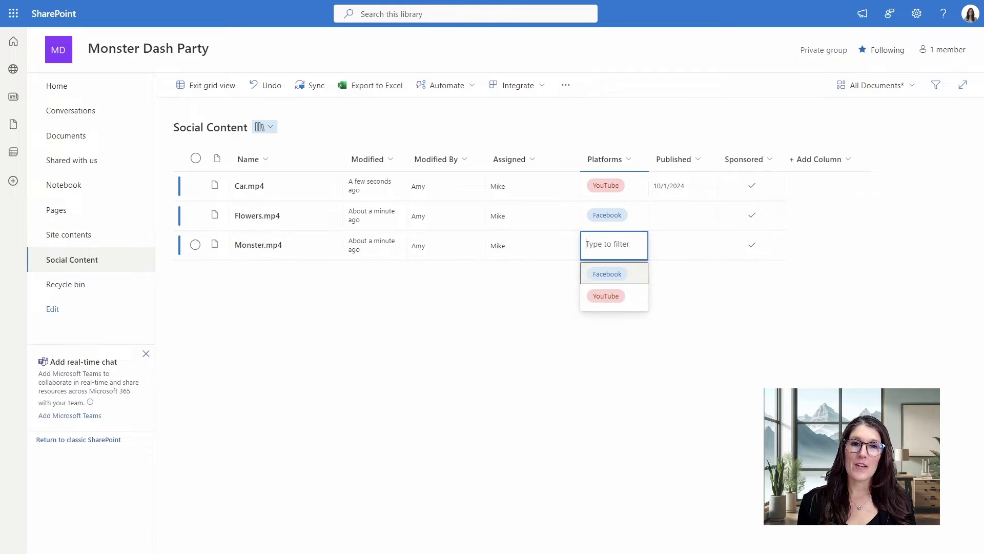
left_click(623, 296)
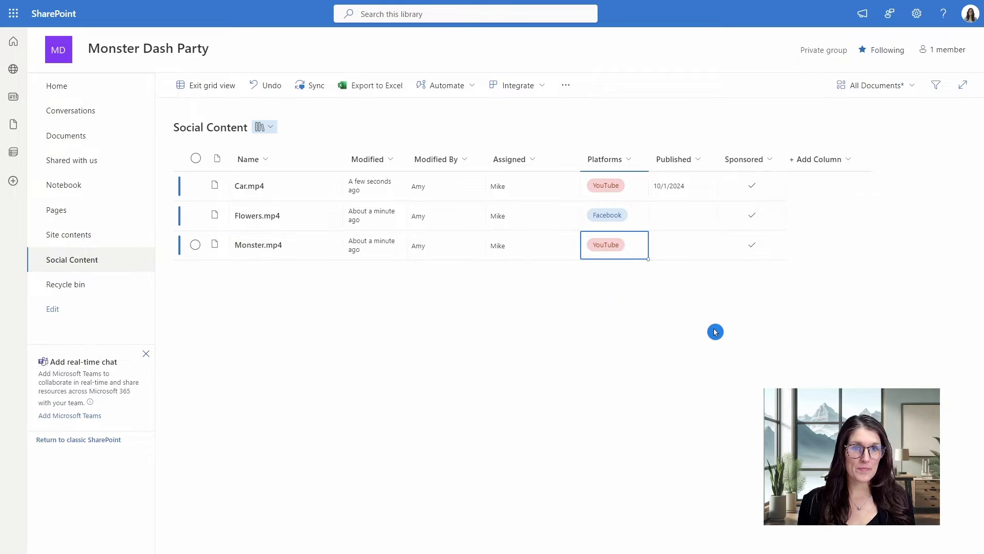
- Set the Published date to 10/3/2024 for Flowers.mp4 and 10/12/2024 for Monster.mp4, and leave grid view
left_click(691, 215)
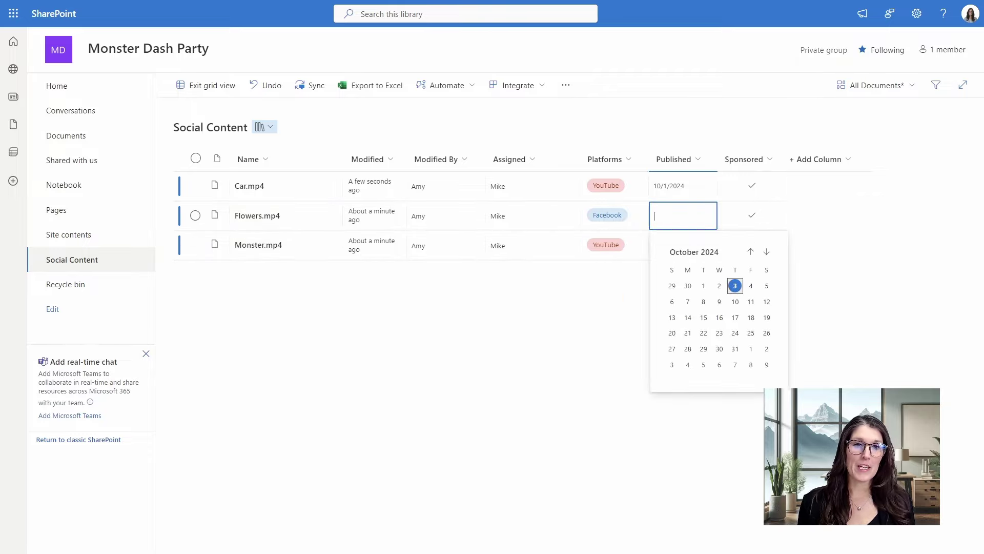
left_click(734, 283)
left_click(695, 245)
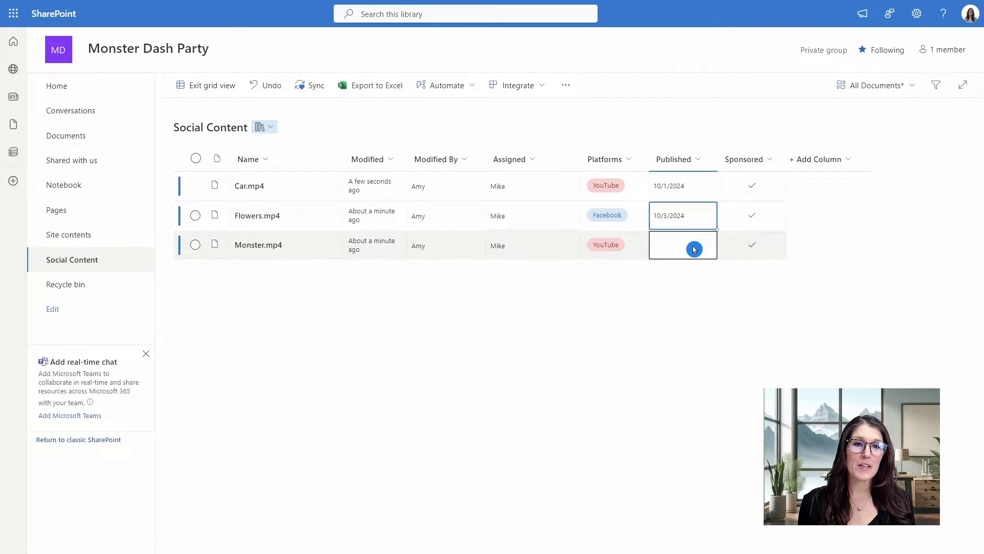
left_click(694, 245)
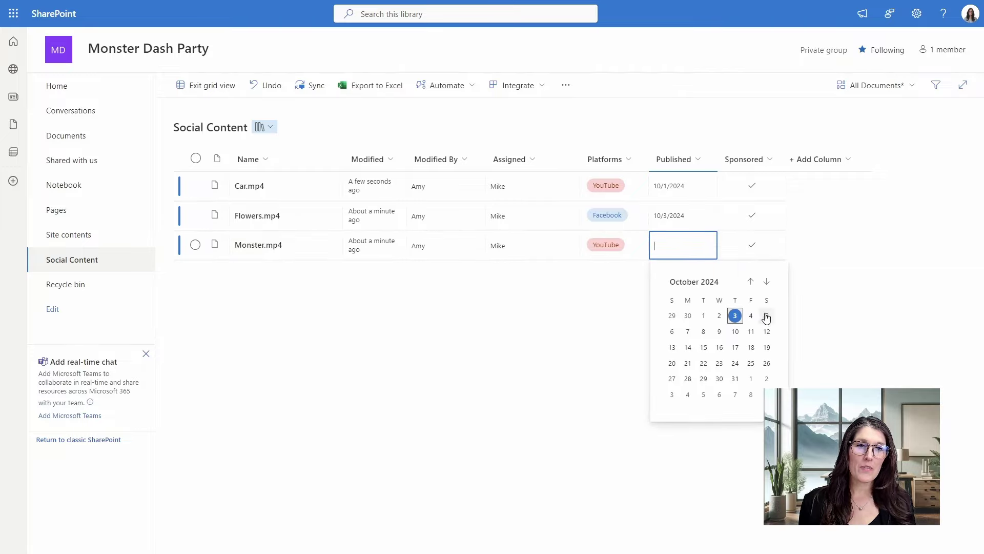
left_click(766, 331)
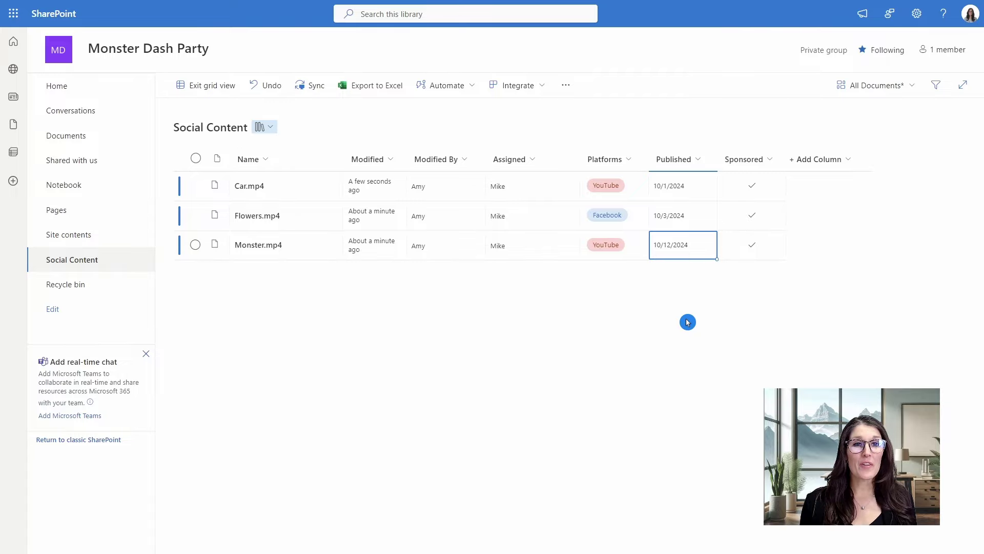
left_click(216, 87)
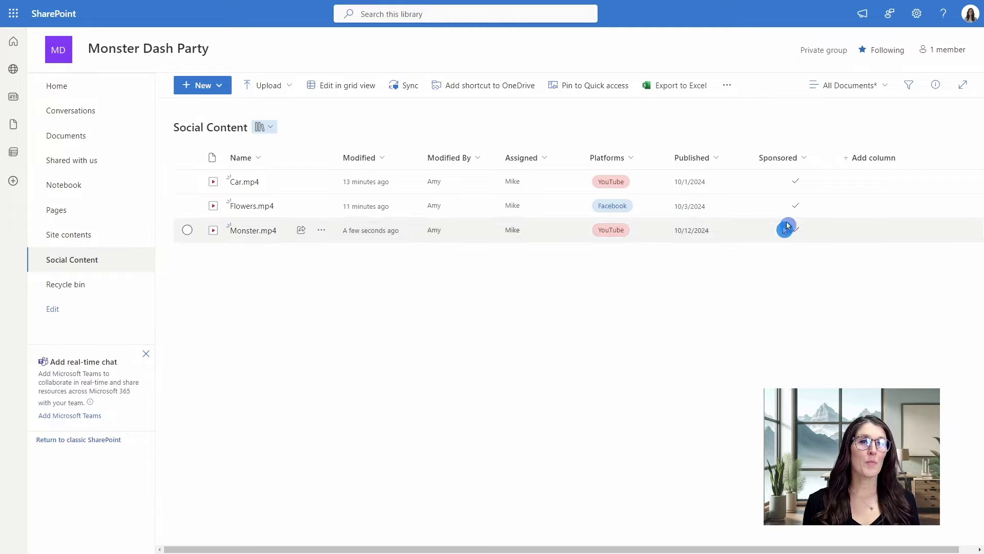
- Create a public list view named "YouTube - Comment" for the Social Content library
left_click(877, 91)
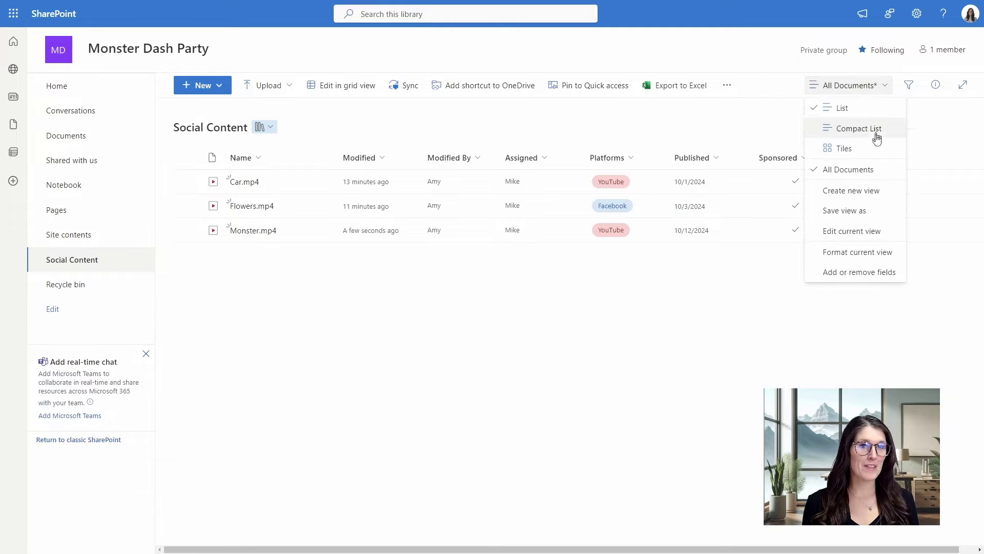
left_click(880, 190)
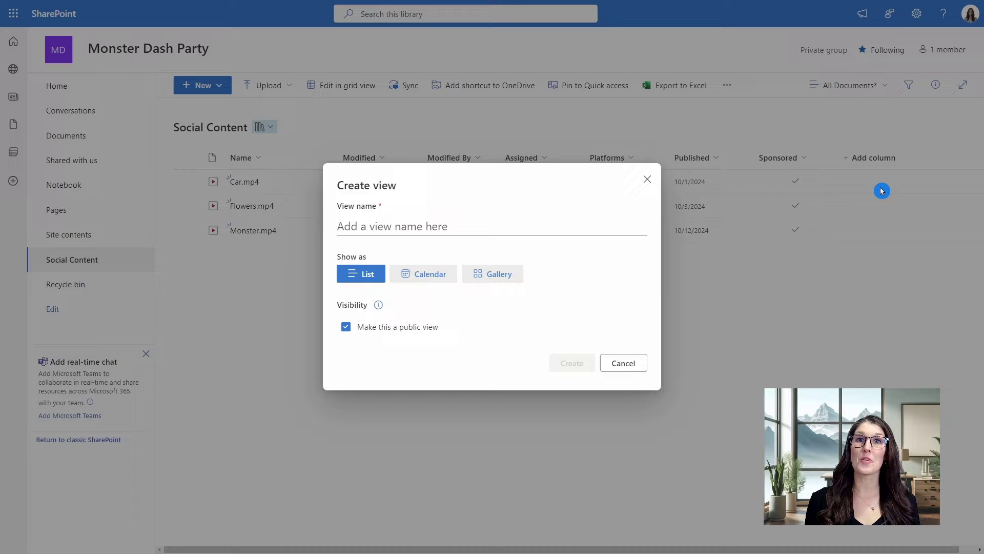
left_click(372, 225)
type("YouTube - Comment")
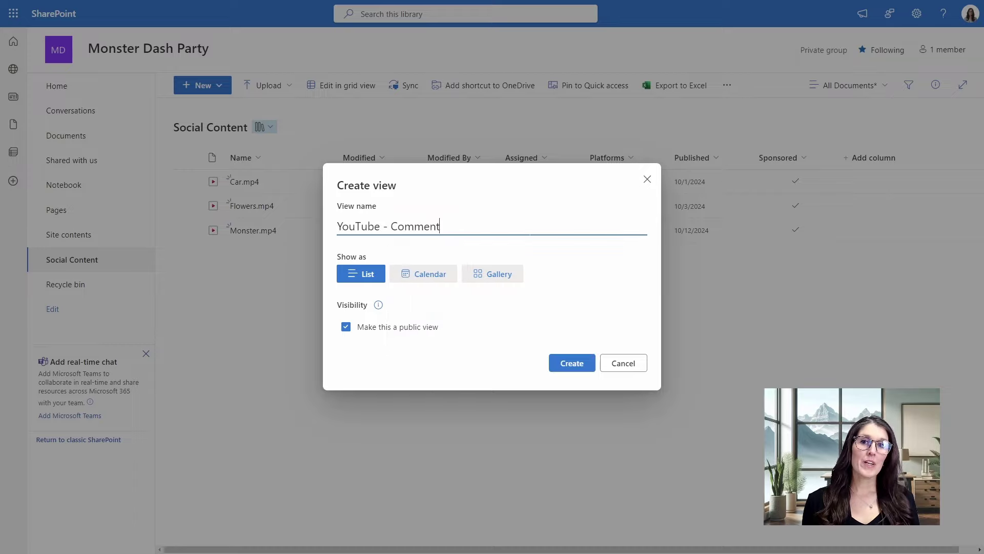
left_click(535, 243)
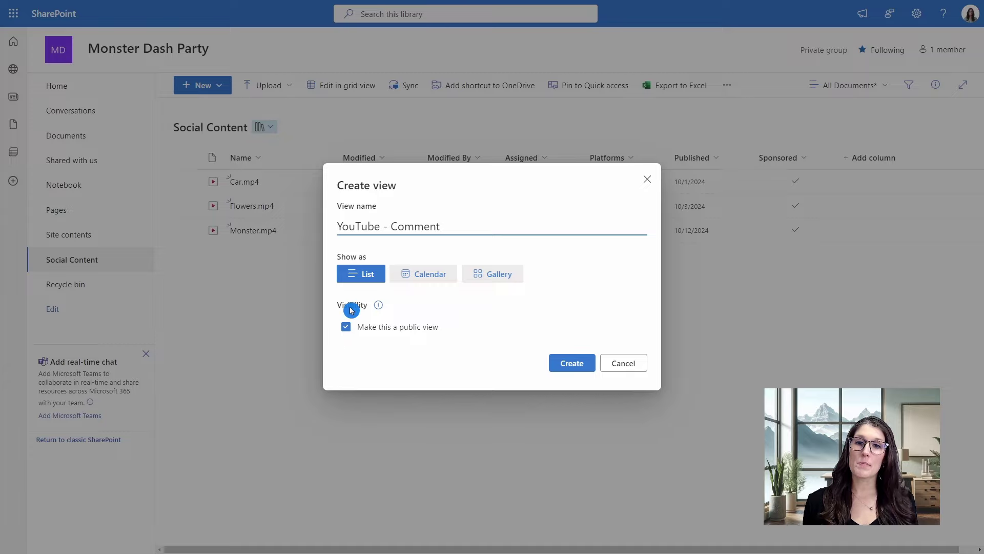
left_click(409, 341)
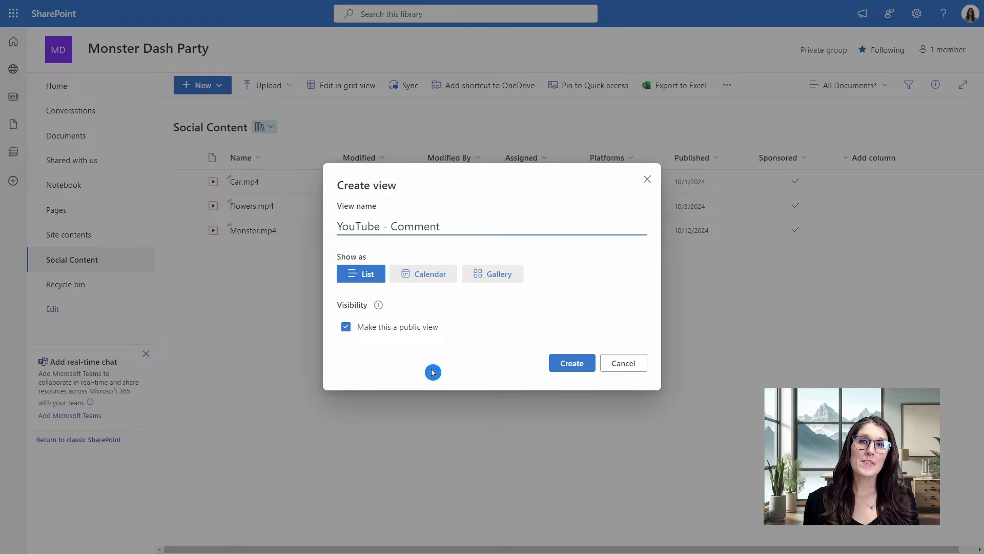
left_click(572, 364)
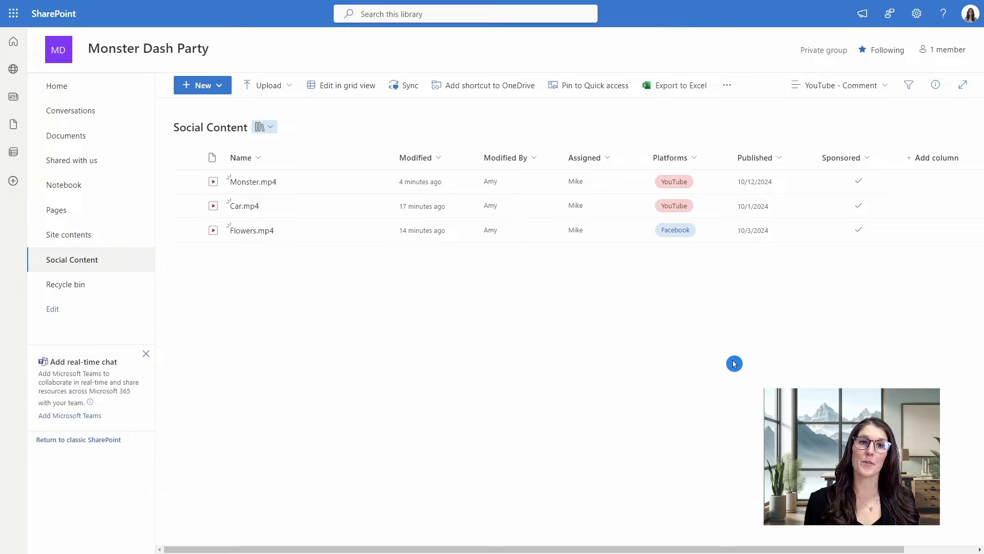
- Filter the view to items whose Platforms value is YouTube and sort the Published column from older to newer
left_click(909, 91)
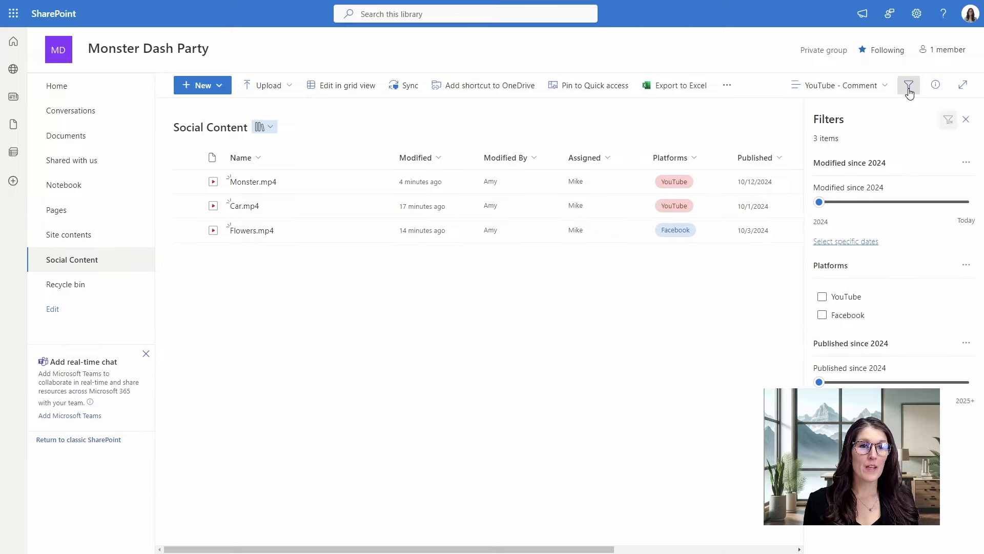
left_click(822, 297)
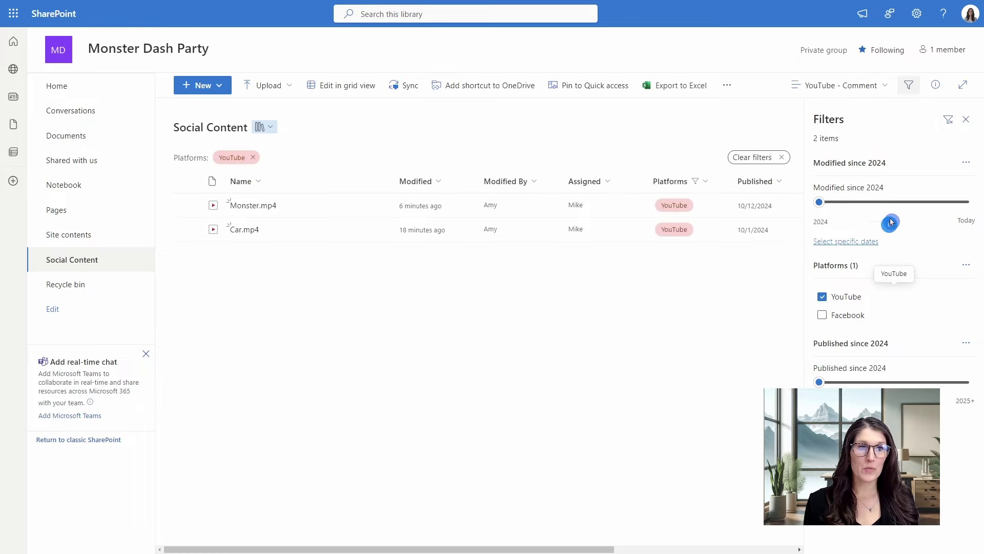
left_click(967, 119)
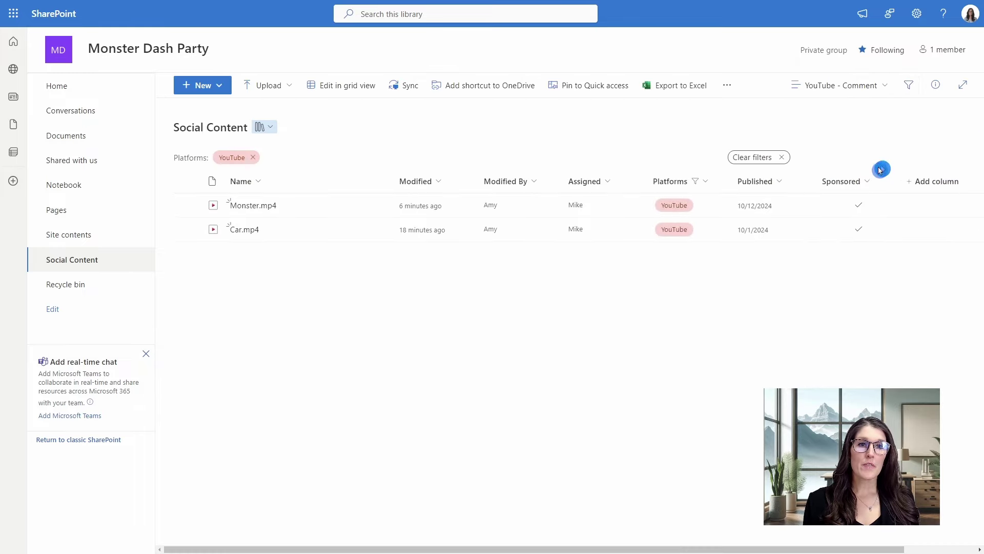
left_click(783, 183)
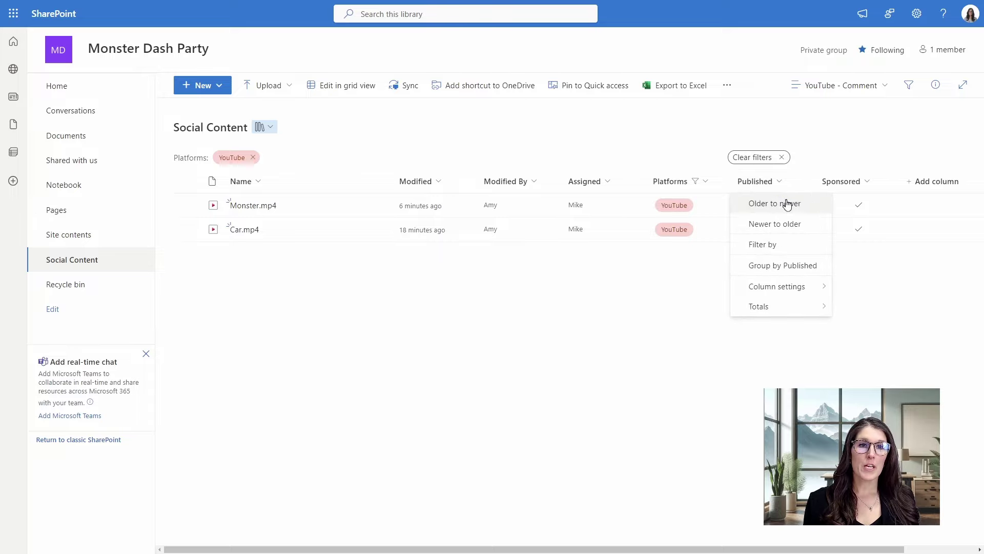
left_click(786, 200)
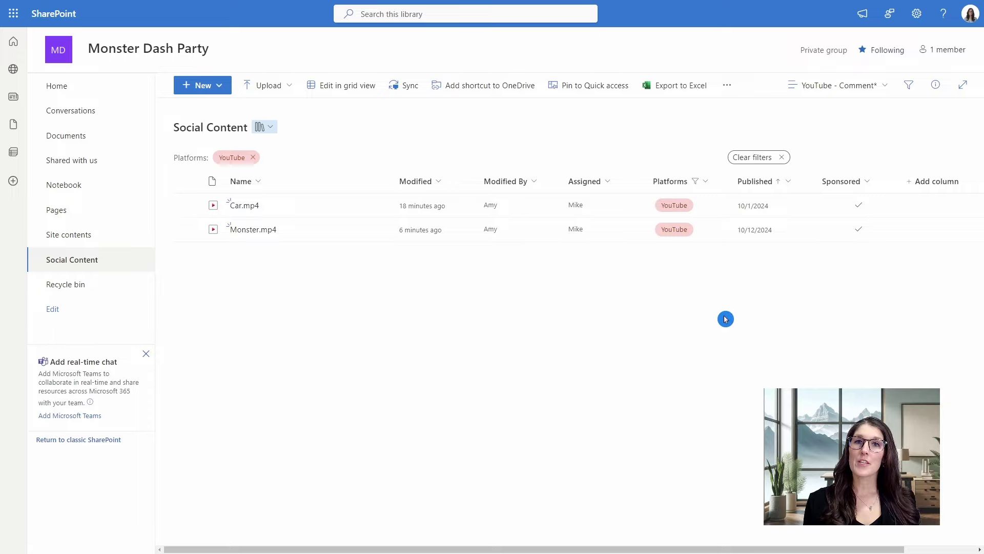
- Save the filtered and sorted view under its existing name, YouTube - Comment
left_click(879, 89)
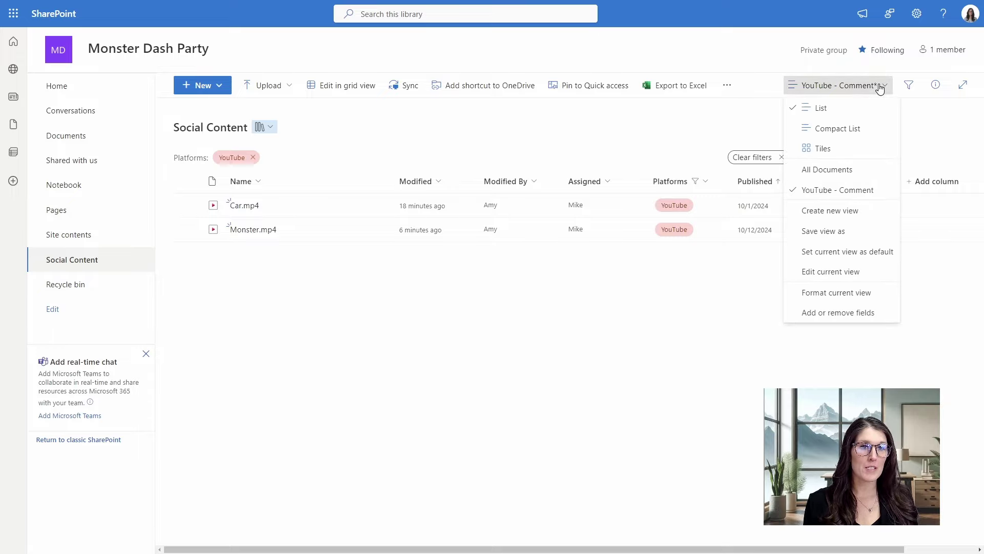
left_click(855, 230)
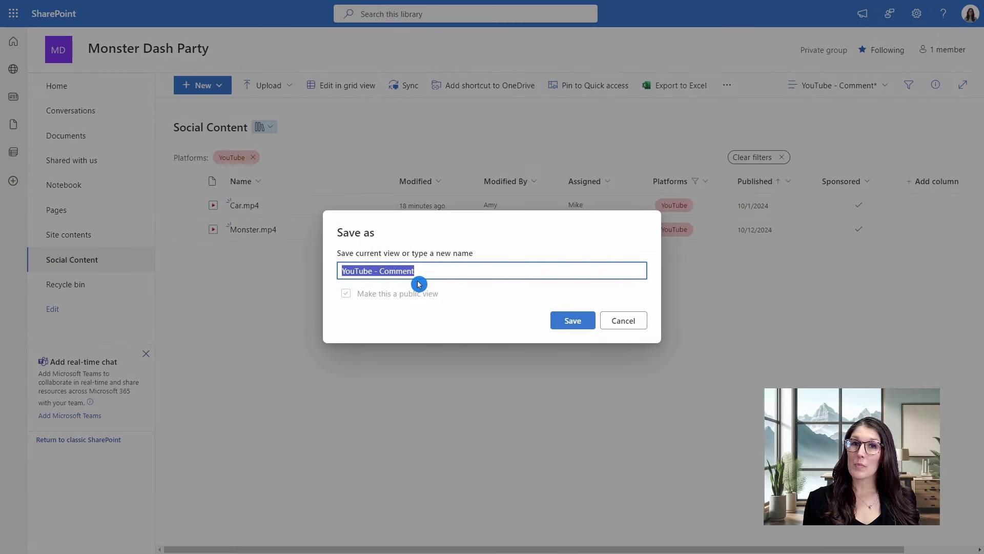
left_click(560, 320)
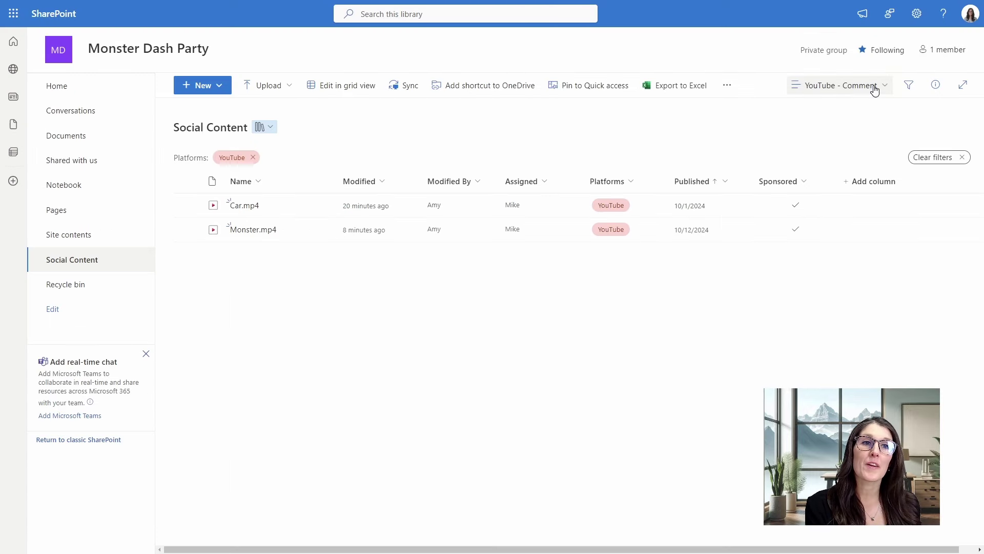
- Switch the library back to the All Documents view and check the list of saved views
left_click(874, 87)
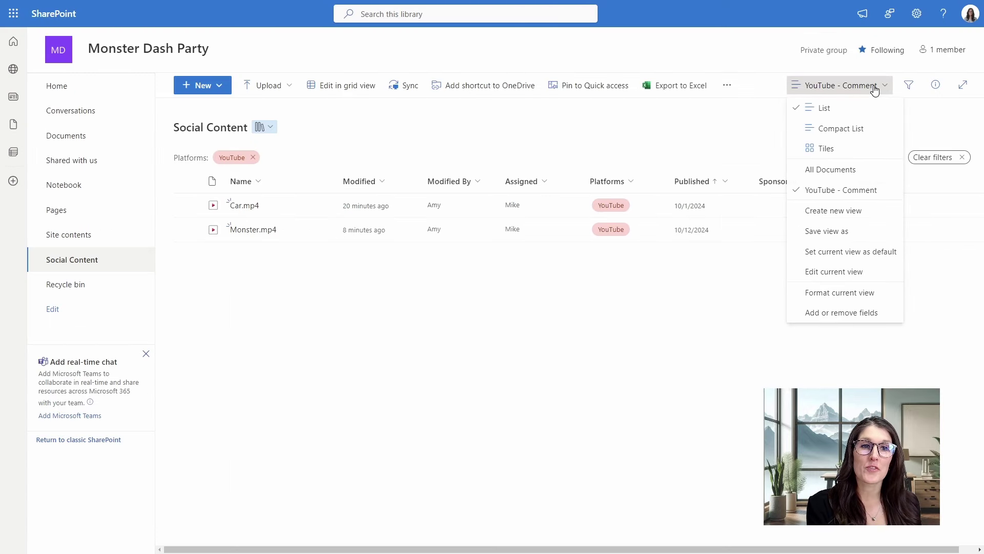
left_click(837, 170)
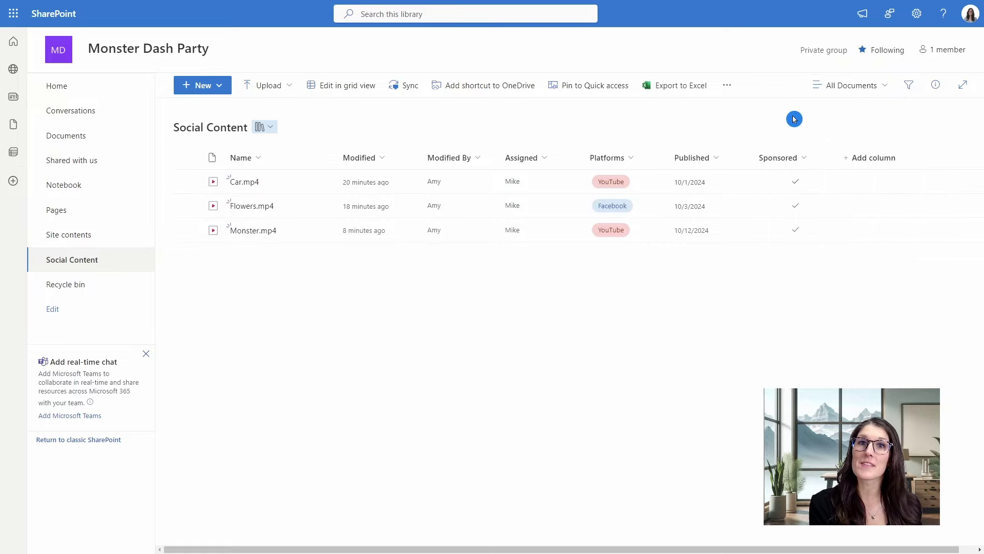
left_click(883, 87)
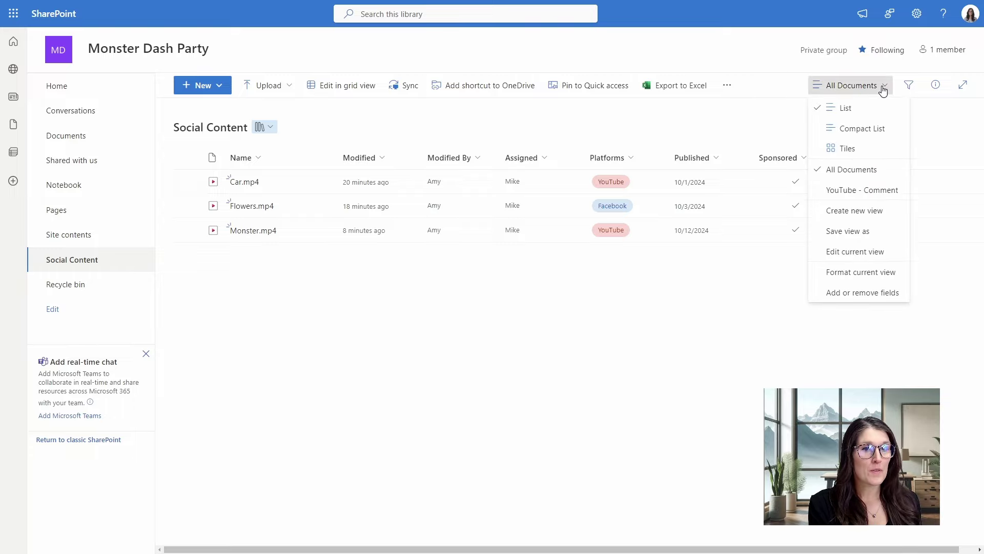
left_click(862, 190)
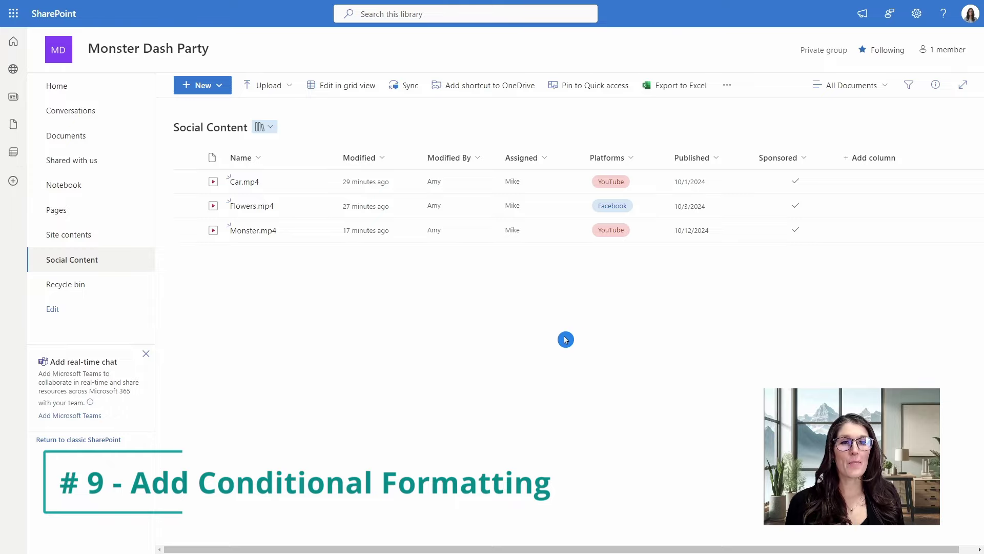
- Edit the Published column's conditional formatting rule to apply if Published is on or after Today (relative)
left_click(719, 159)
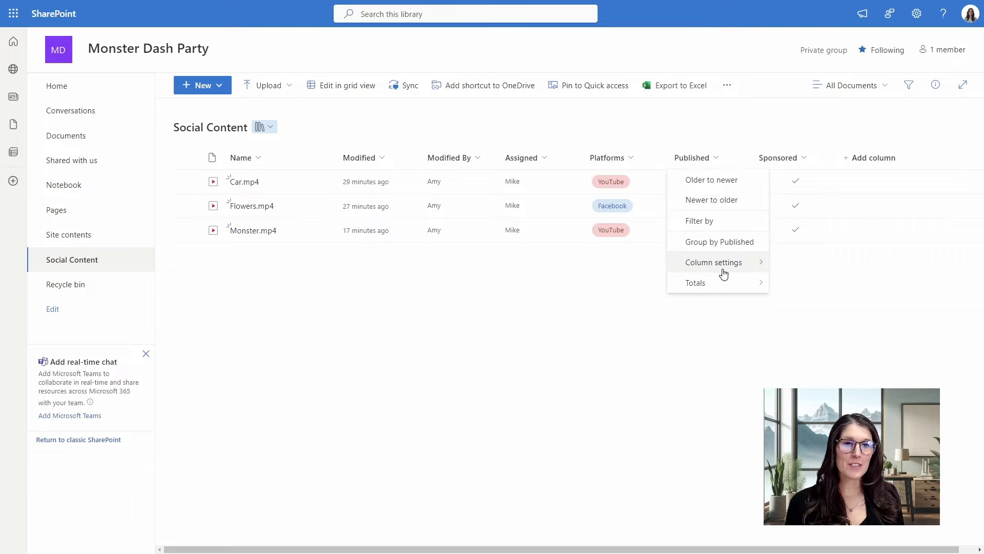
mouse_move(723, 272)
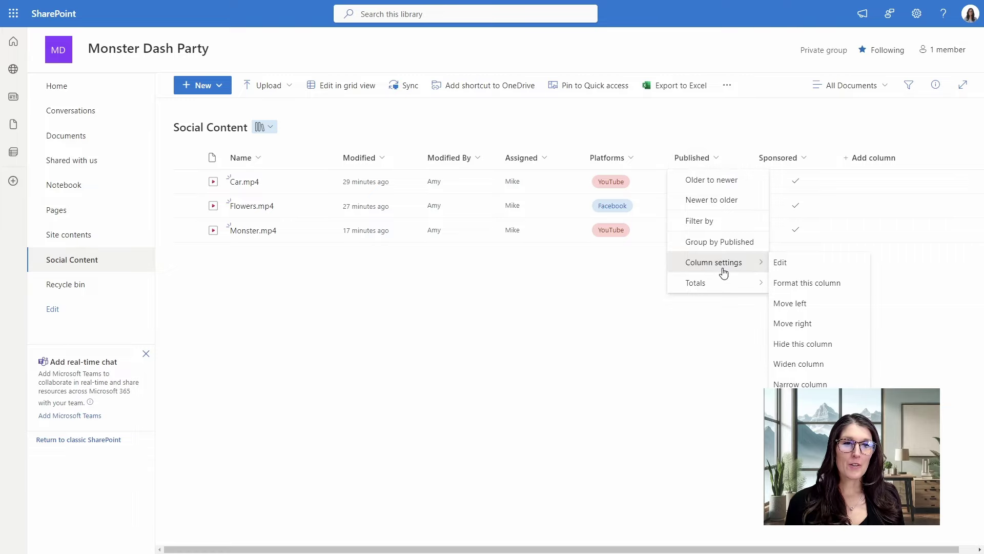
left_click(792, 285)
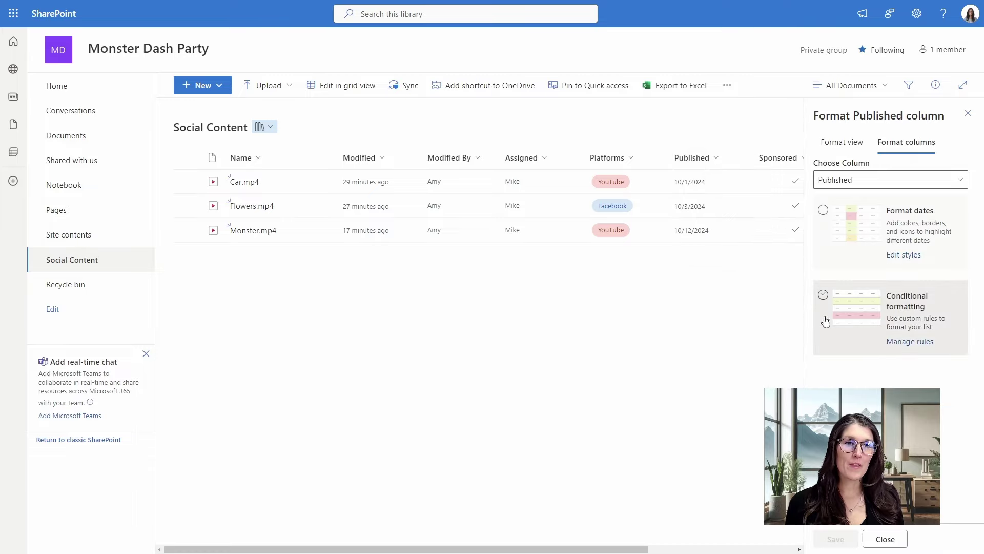
left_click(916, 343)
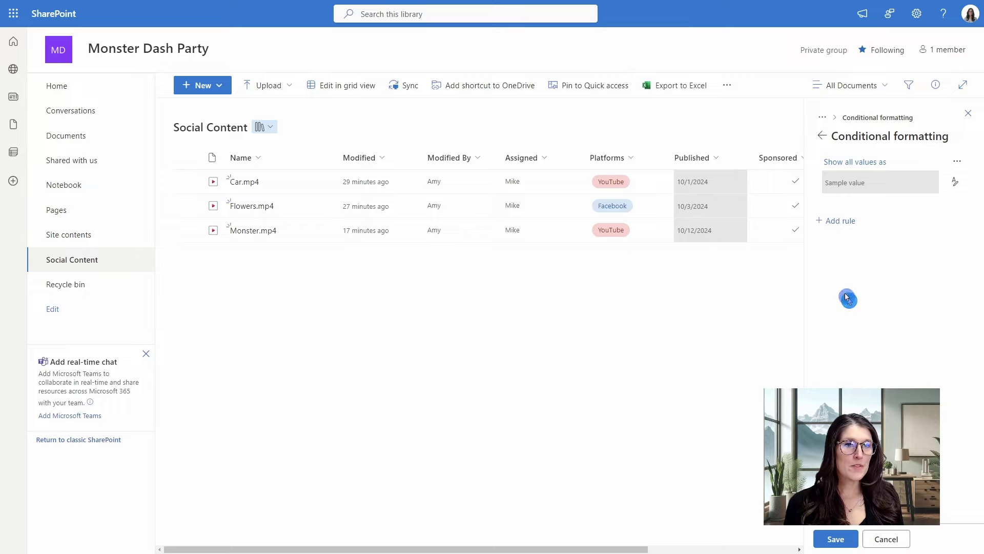
left_click(853, 167)
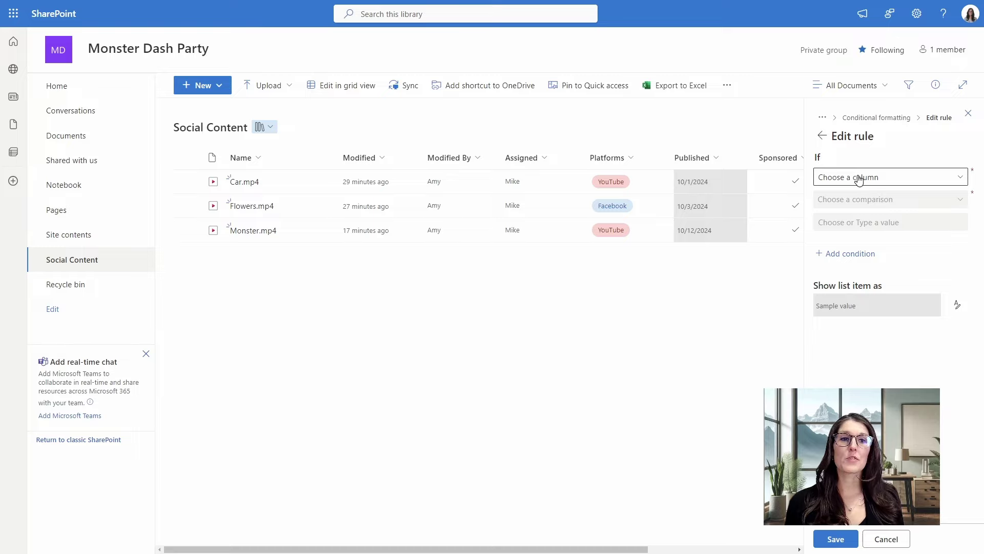
left_click(857, 178)
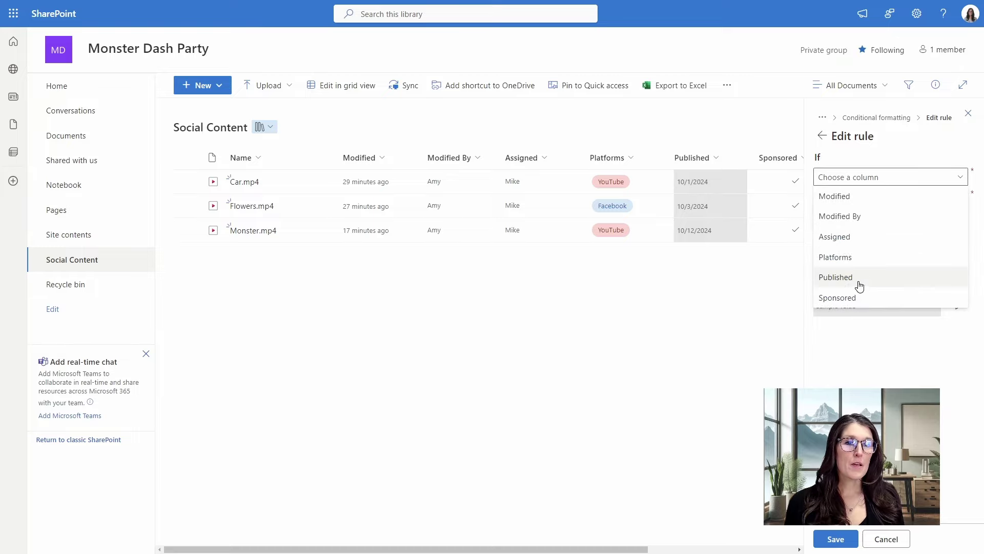
left_click(859, 280)
left_click(855, 202)
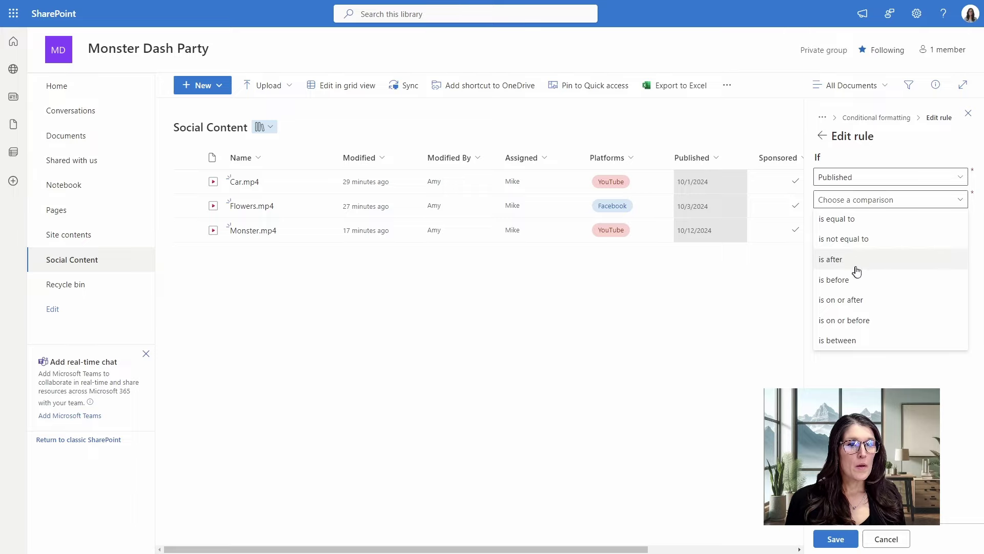
left_click(857, 300)
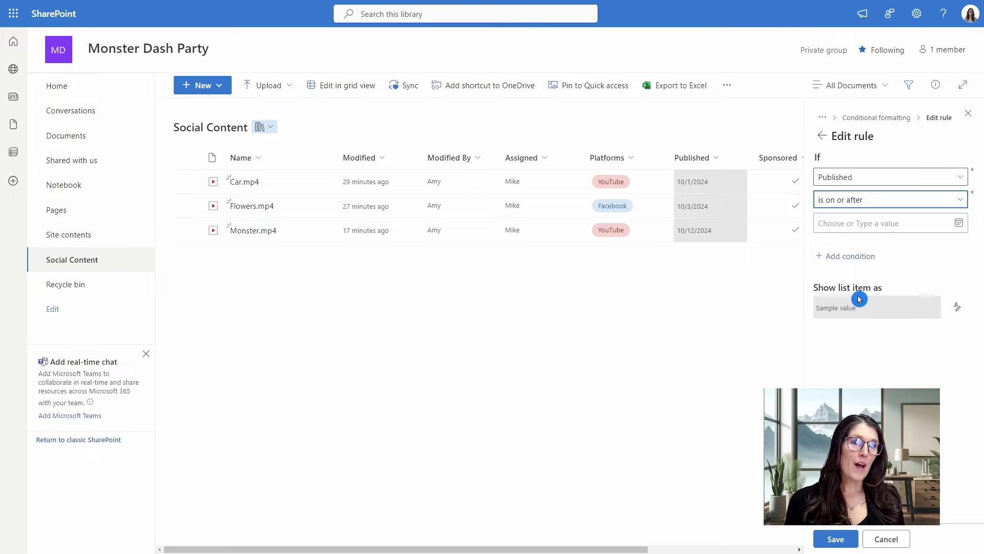
left_click(958, 223)
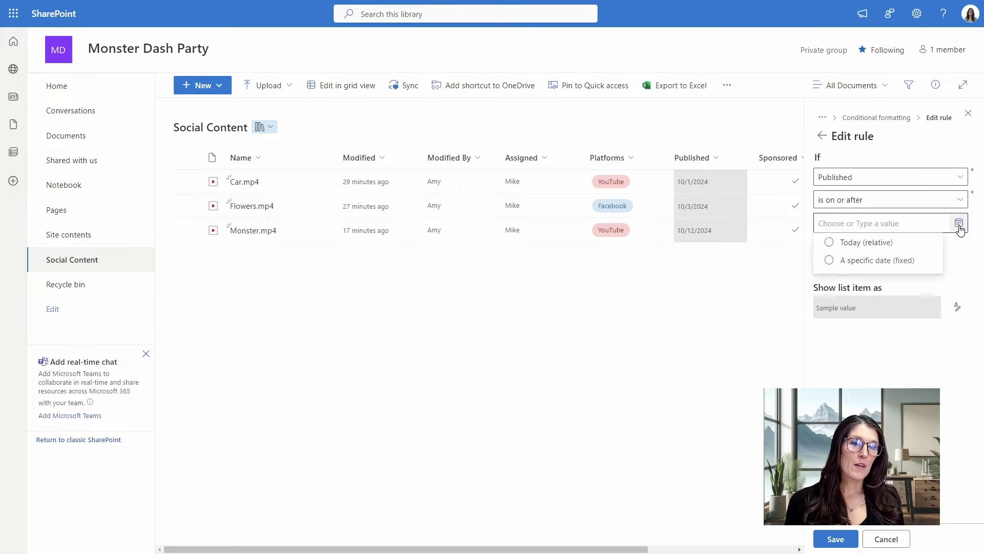
left_click(851, 242)
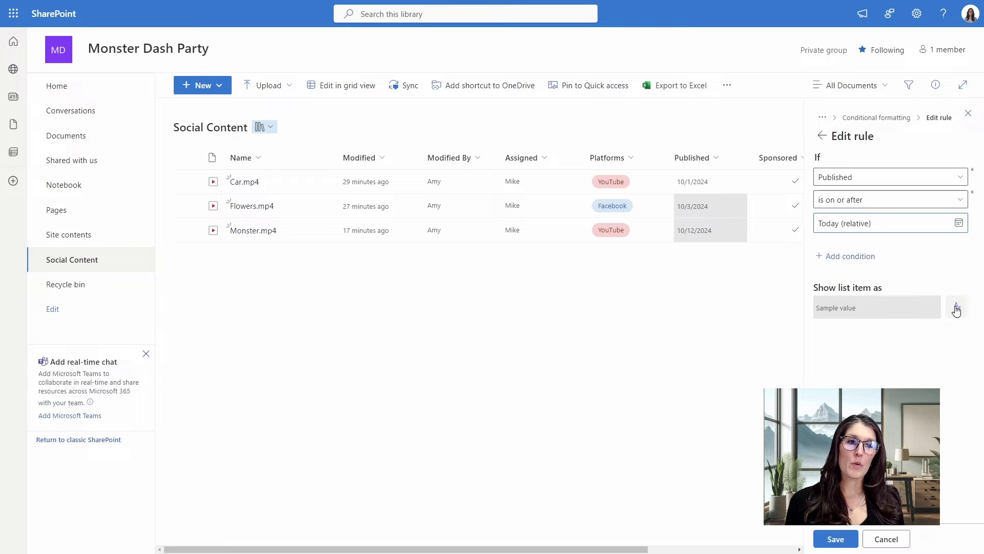
- Give the on-or-after-today rule a light turquoise fill color and return to the conditional formatting rules
left_click(957, 309)
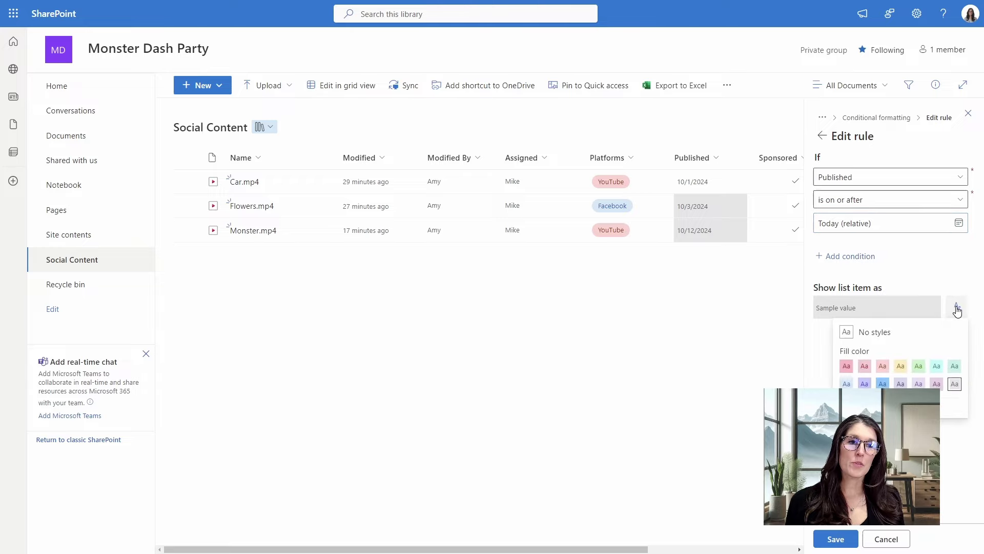
left_click(941, 369)
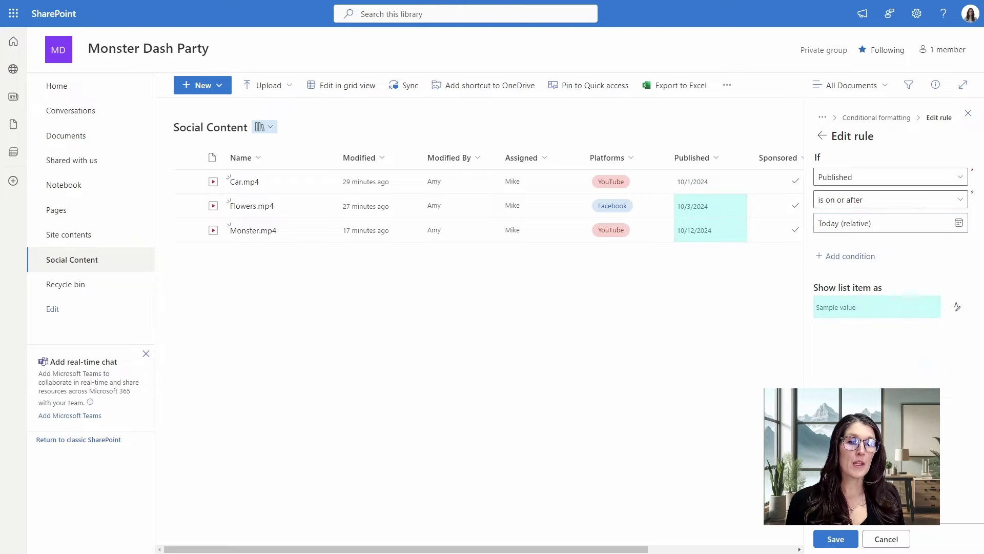
left_click(822, 136)
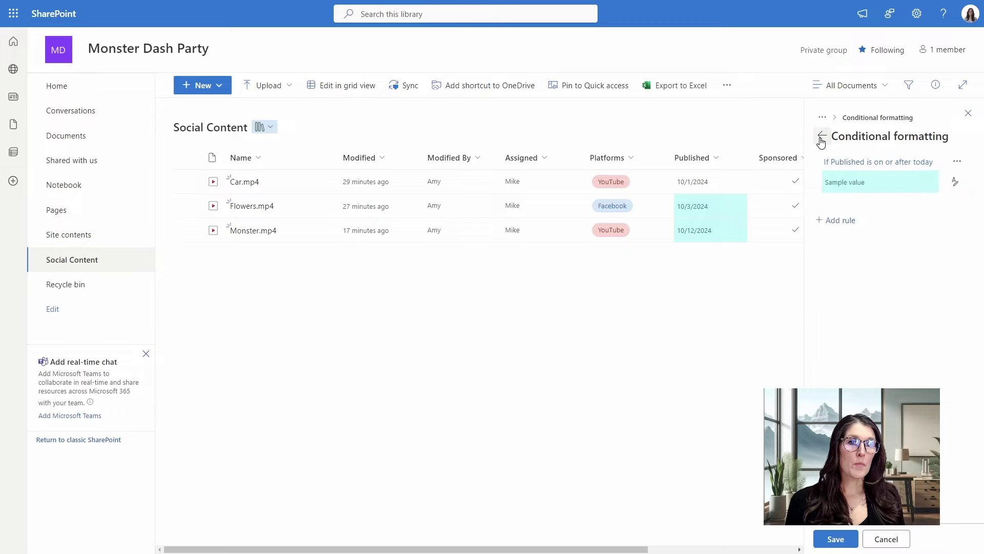
- Add a second conditional formatting rule that applies if Published is before Today (relative), save it and close the formatting pane
left_click(837, 225)
left_click(846, 179)
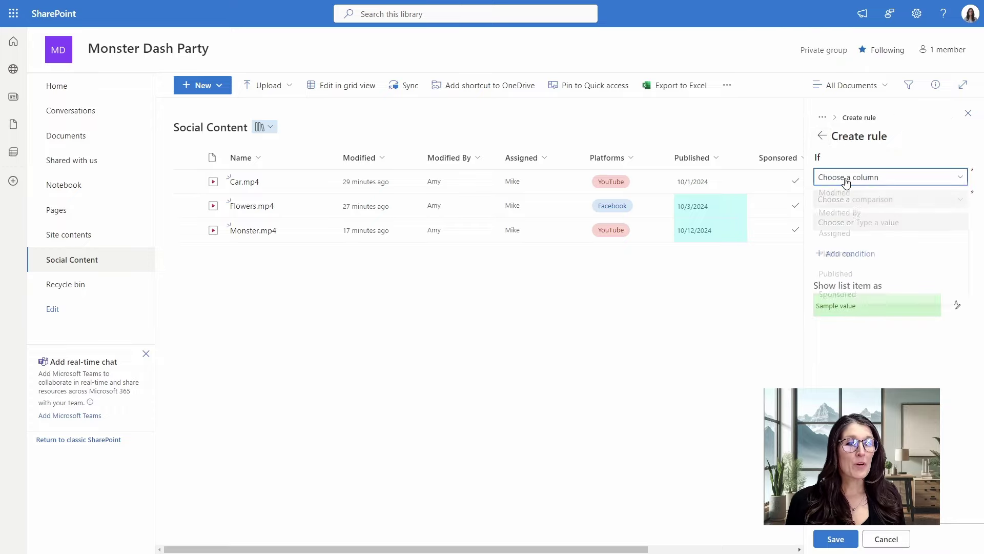
left_click(860, 281)
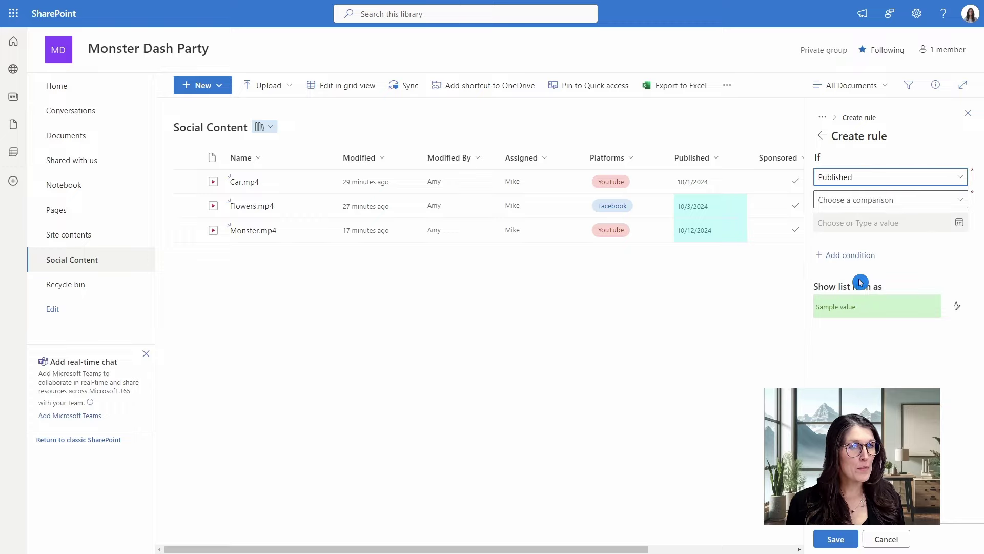
left_click(869, 205)
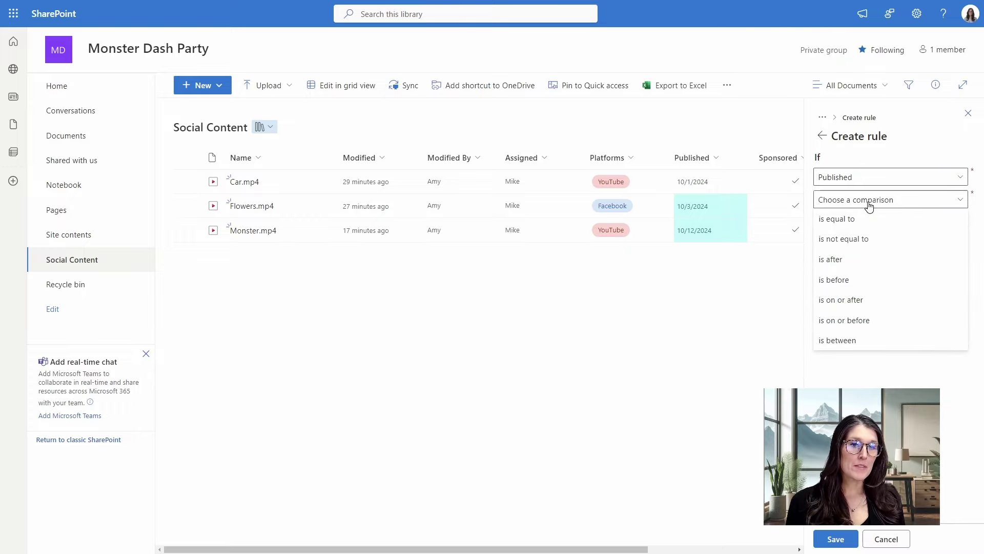
left_click(860, 279)
left_click(872, 223)
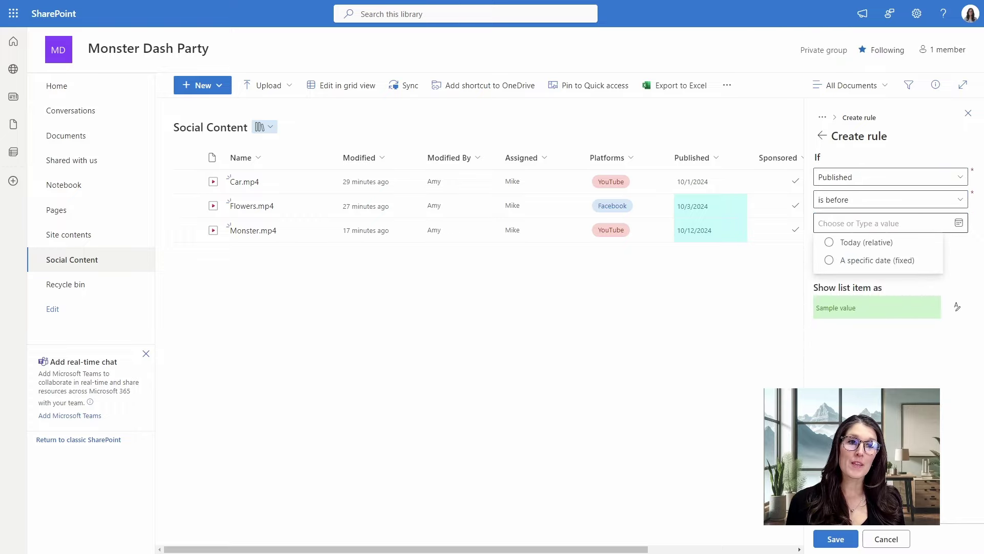
left_click(869, 246)
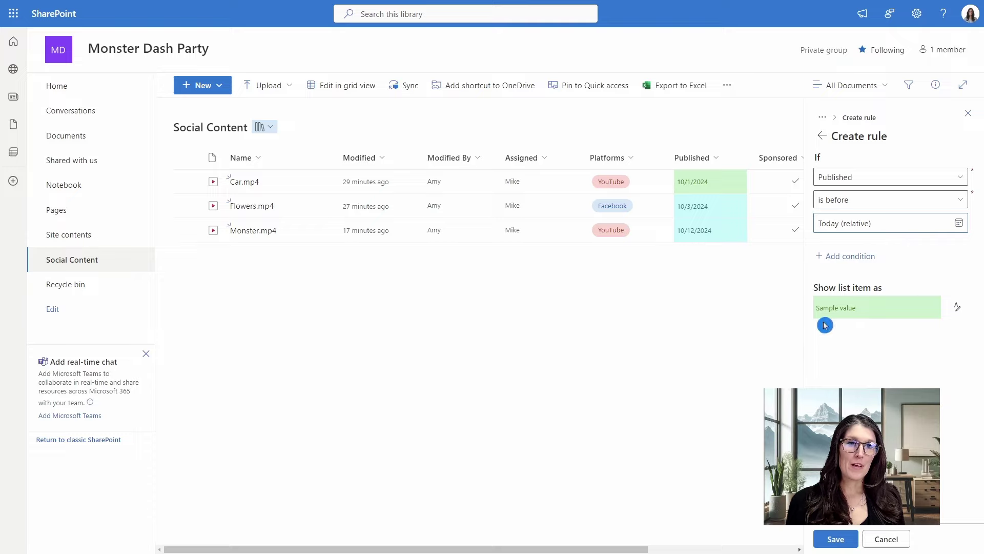
left_click(836, 539)
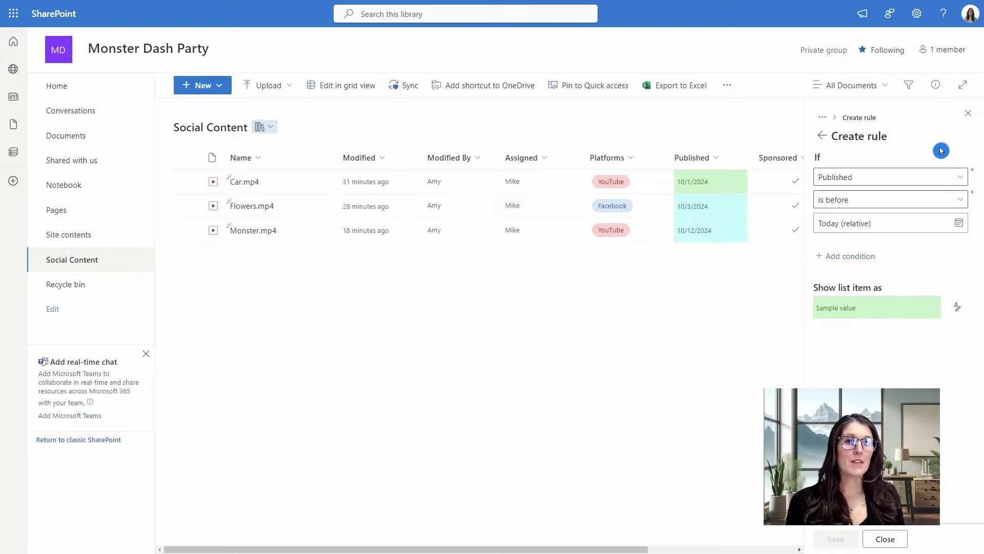
left_click(967, 116)
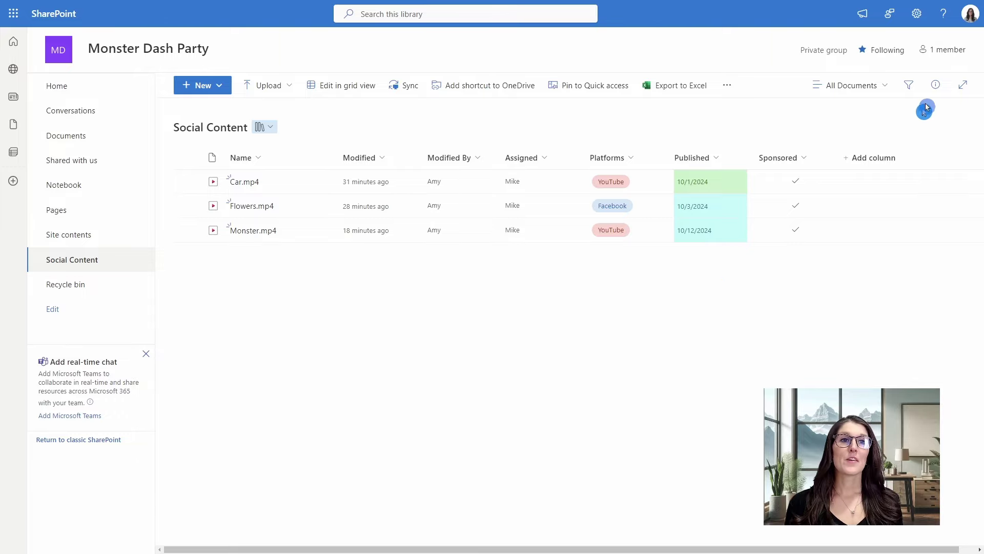
- Add the colleague assigned to the videos to the site's group with the Member role and save the membership
left_click(949, 55)
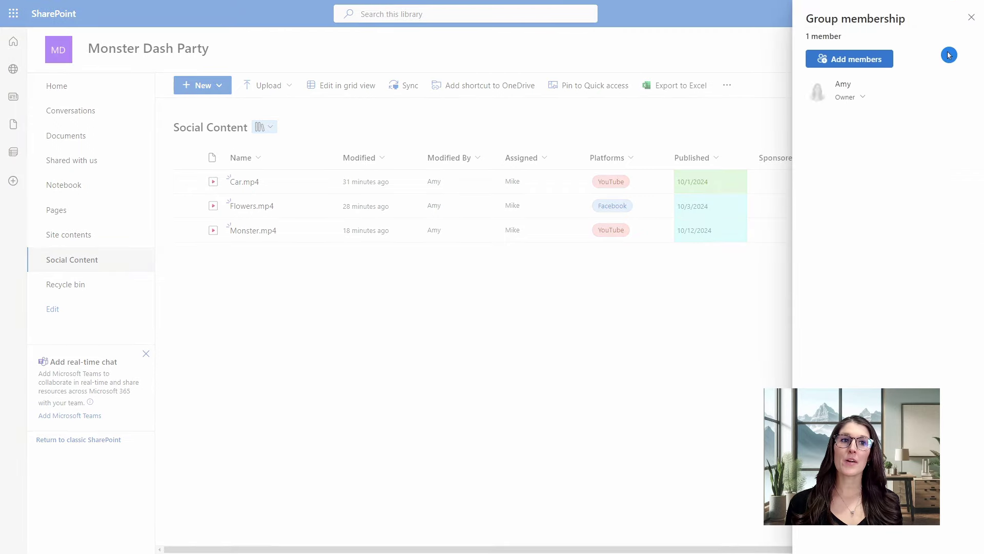
left_click(859, 62)
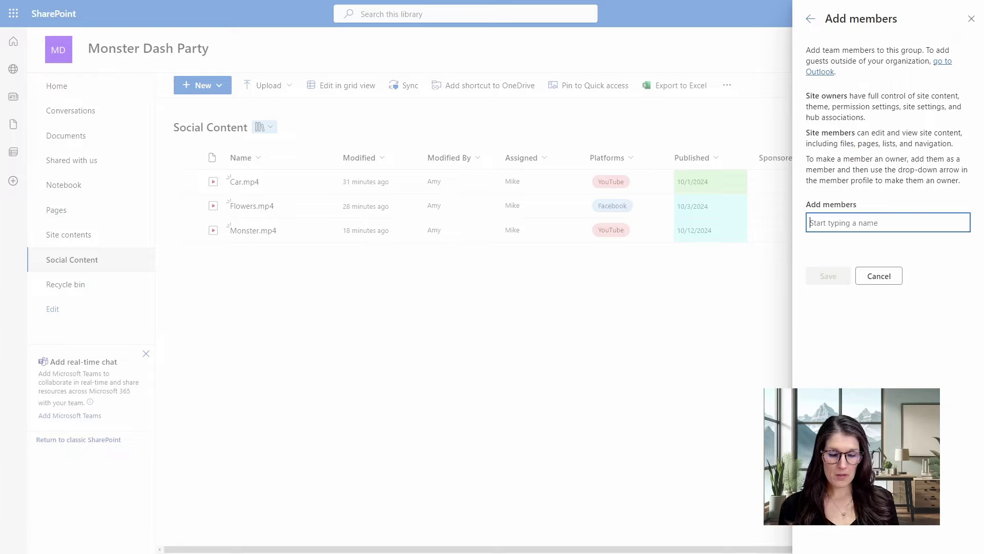
type("mike")
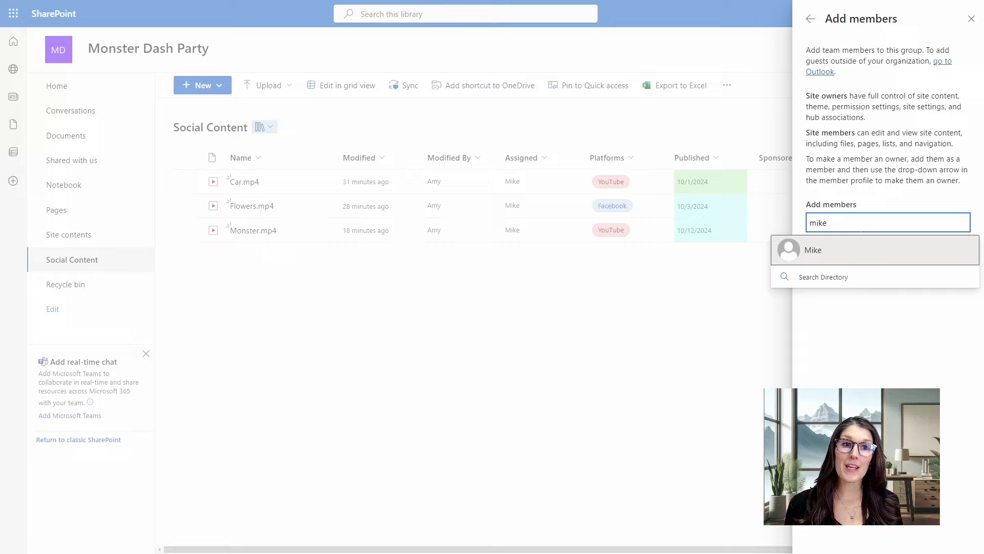
left_click(850, 259)
left_click(869, 289)
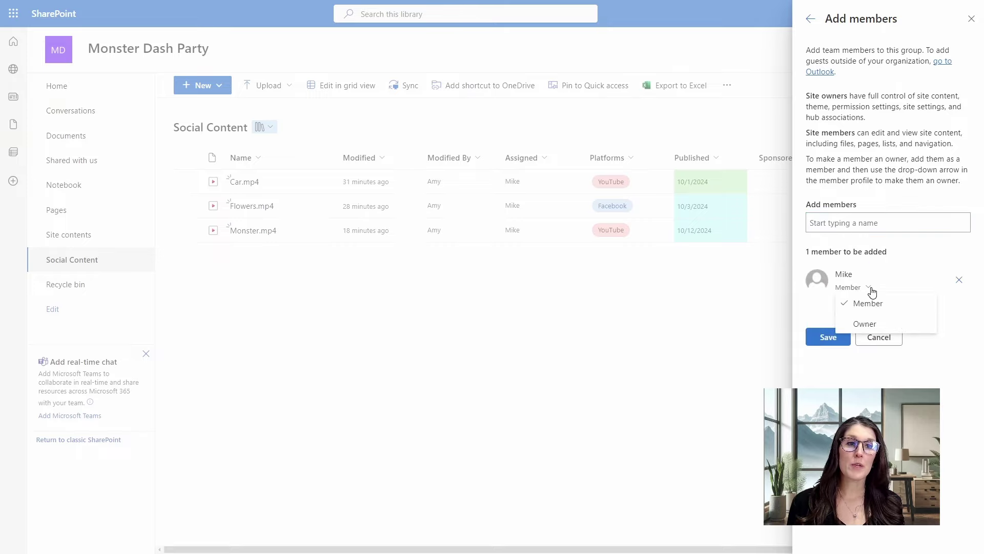
left_click(959, 312)
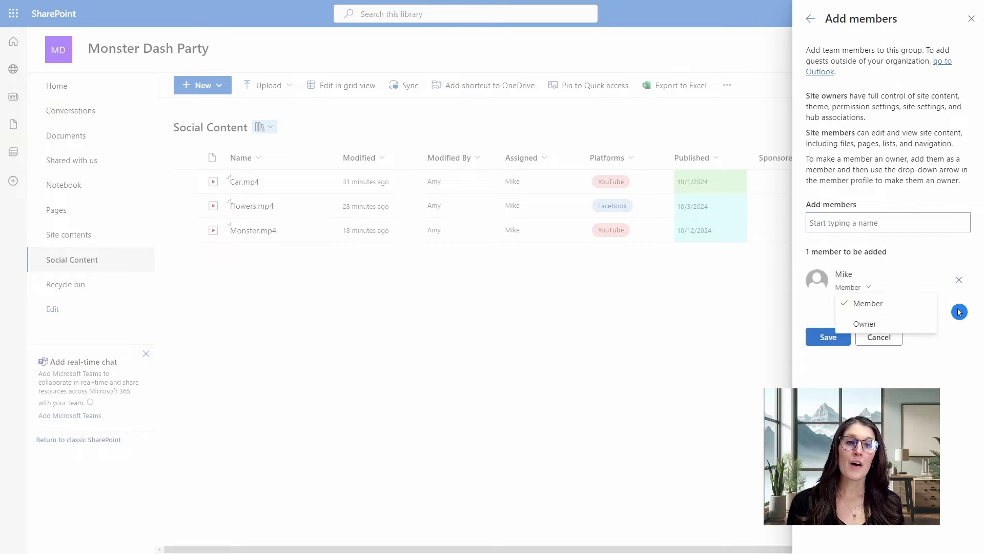
left_click(831, 336)
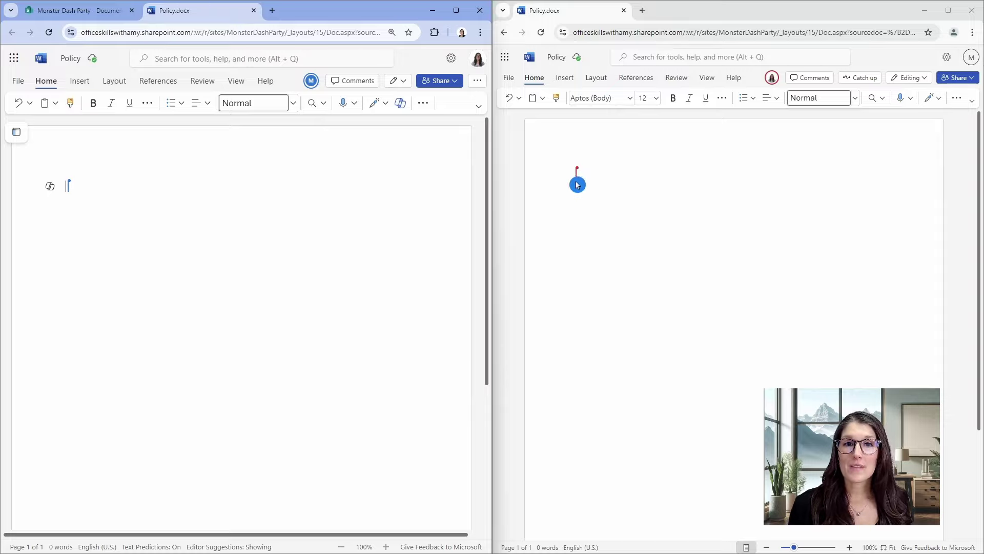
- Identify both co-authors' cursors in the shared Policy.docx Word document, and enter the word Like in the body
mouse_move(584, 170)
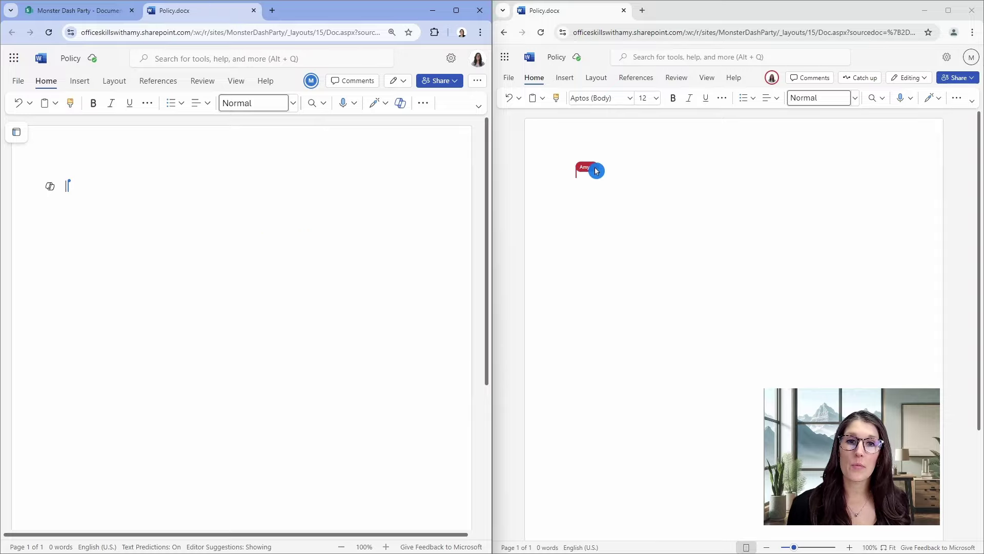
mouse_move(85, 185)
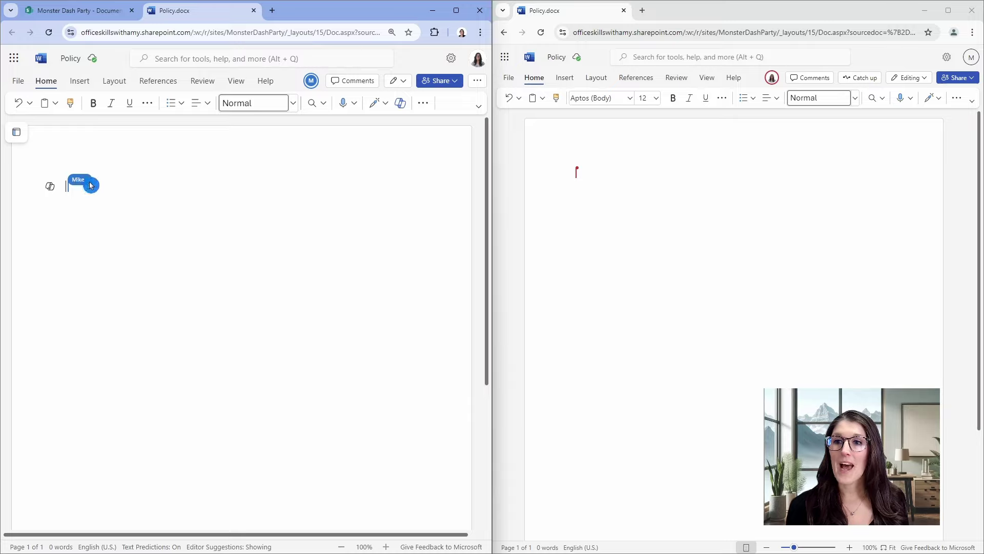
type("Like")
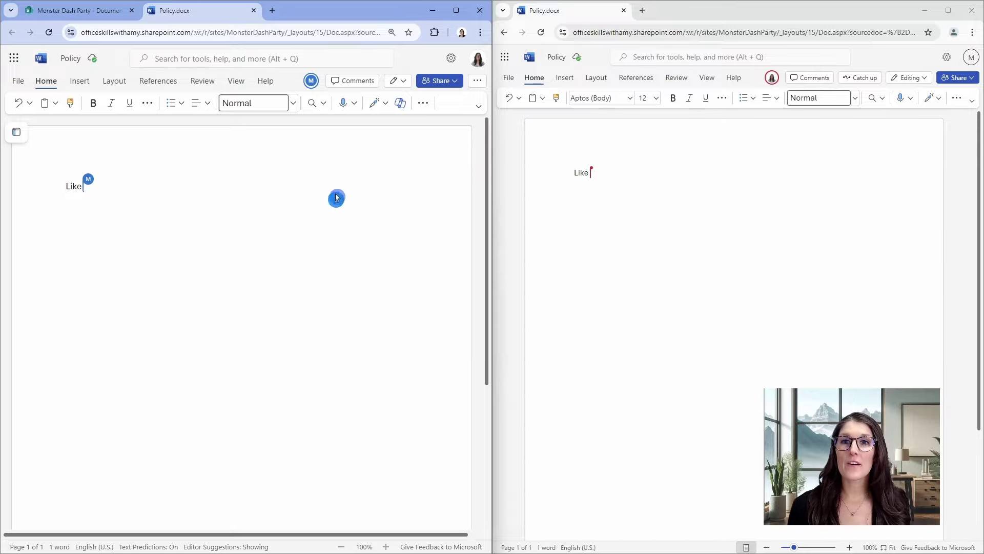
- Post a new comment in Policy.docx that mentions the newly added member and assigns the task to them
left_click(364, 83)
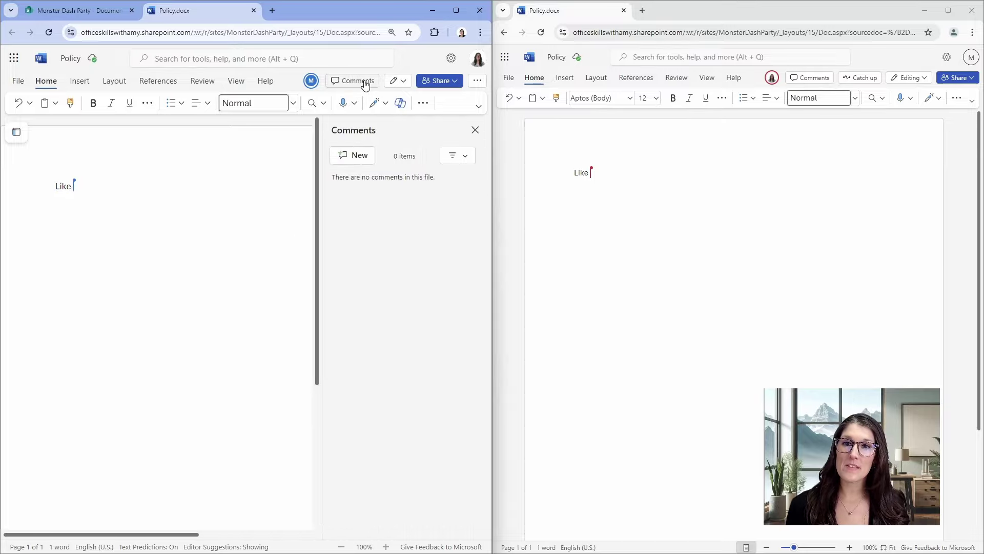
left_click(361, 159)
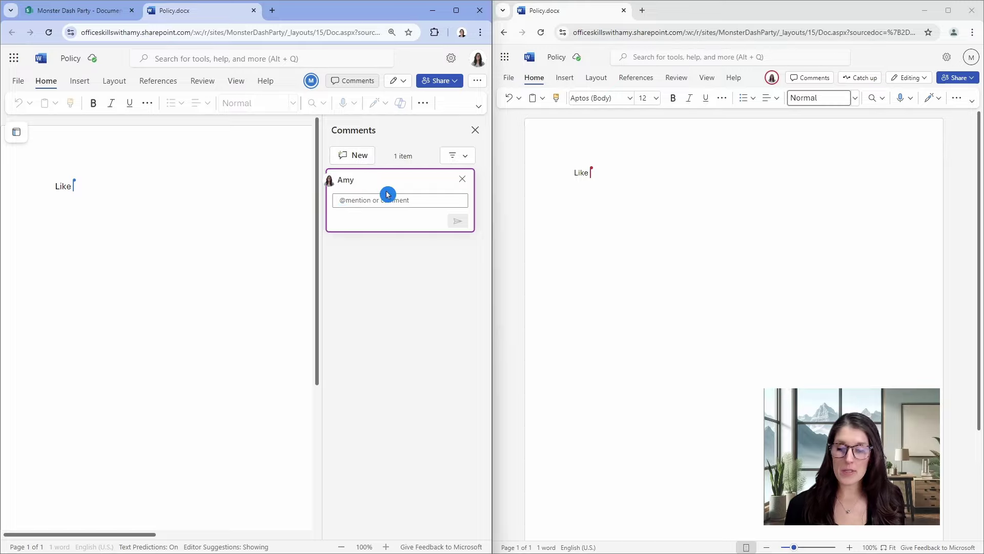
type("@")
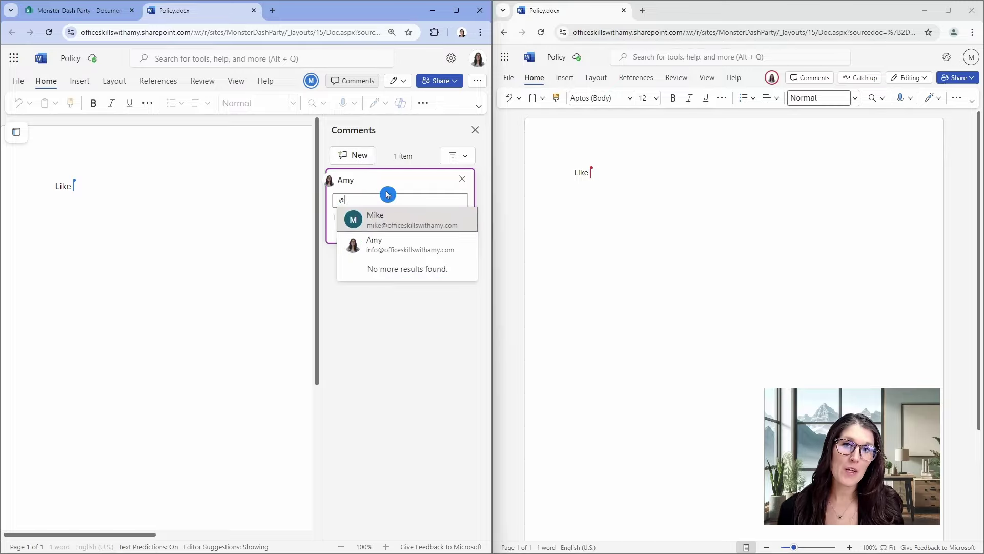
type("mike")
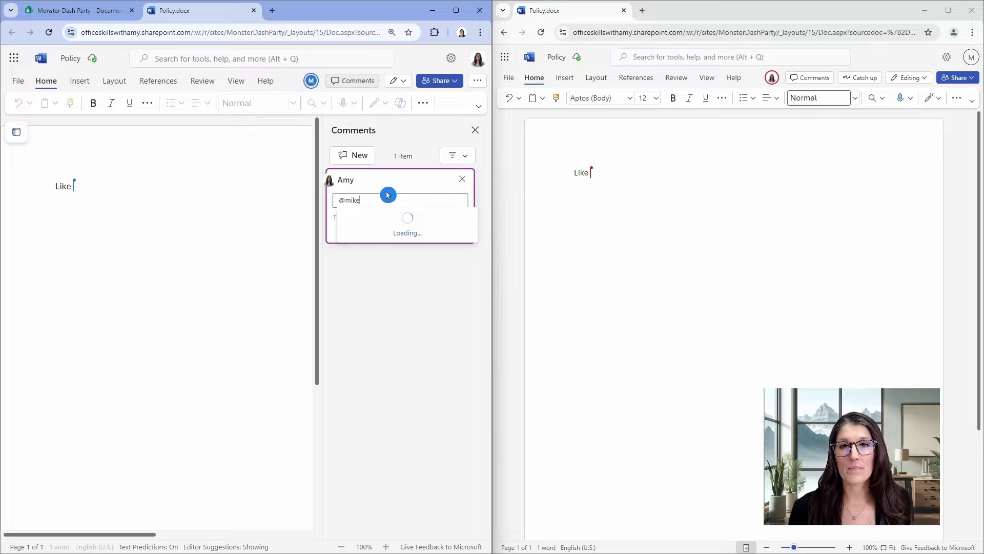
left_click(378, 219)
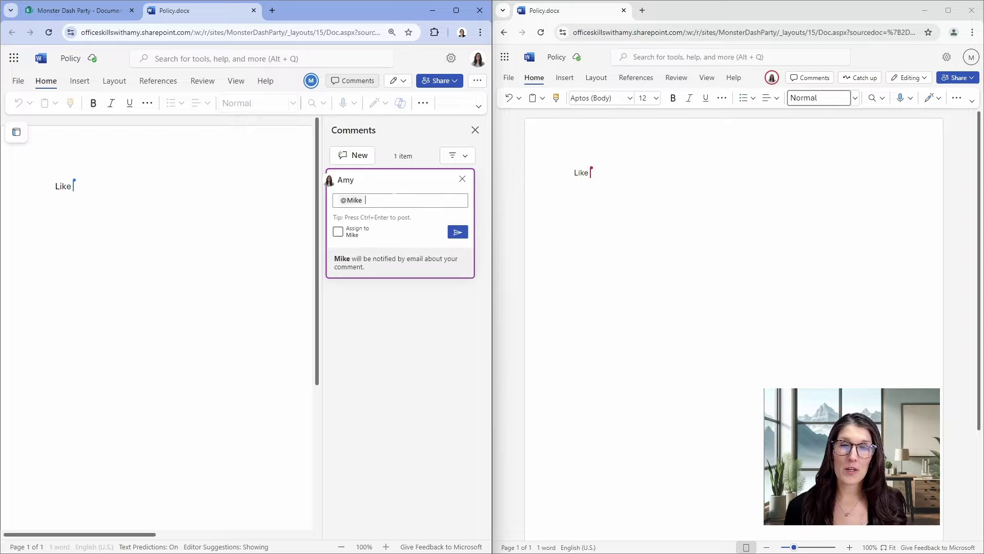
left_click(338, 233)
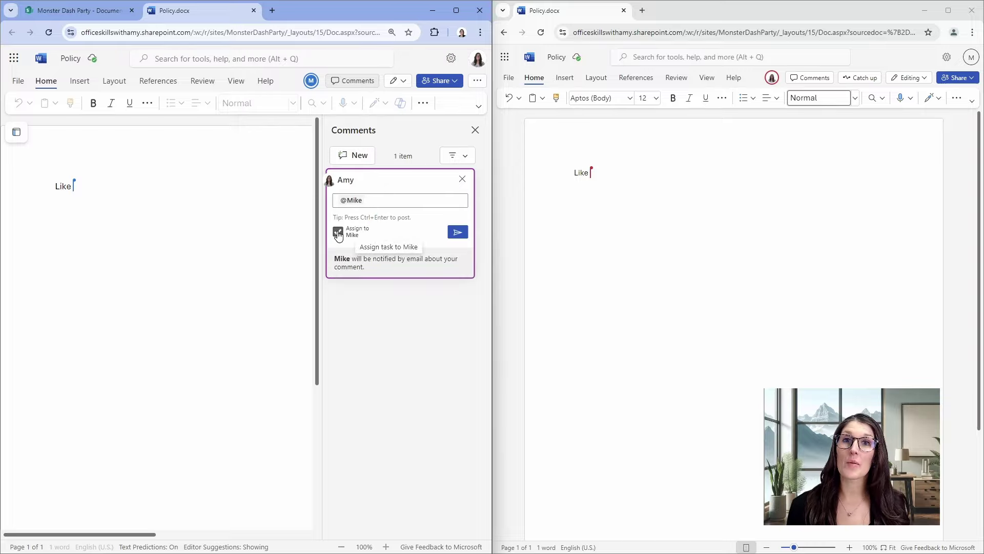
left_click(457, 232)
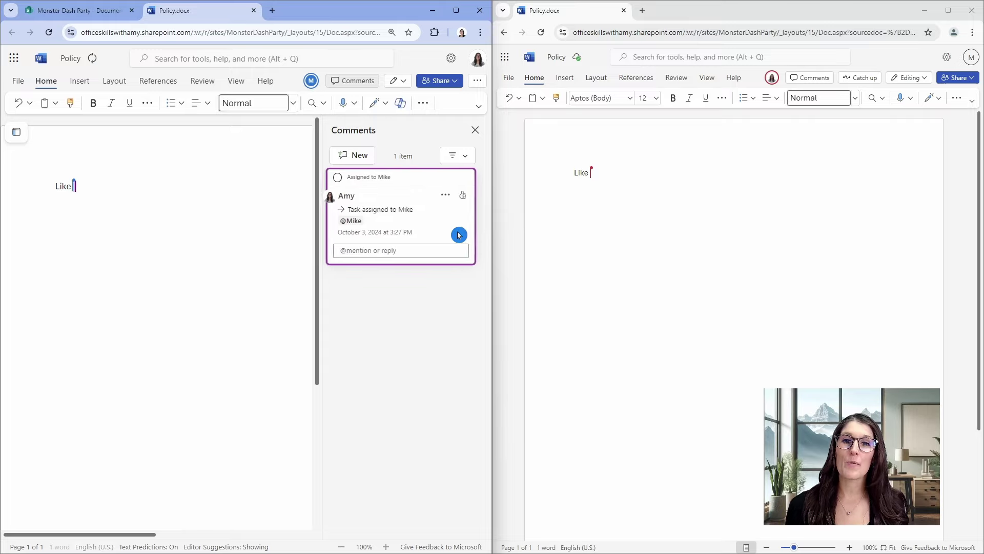
left_click(425, 313)
- In the assignee's copy of Policy.docx, reply to the comment by mentioning its author with Done!, and resolve the task
left_click(924, 201)
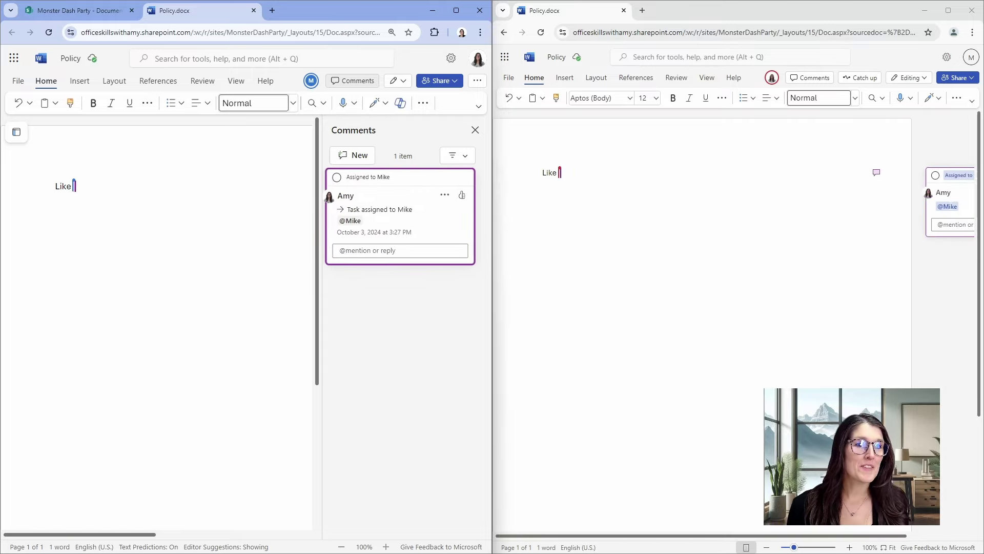
left_click(956, 189)
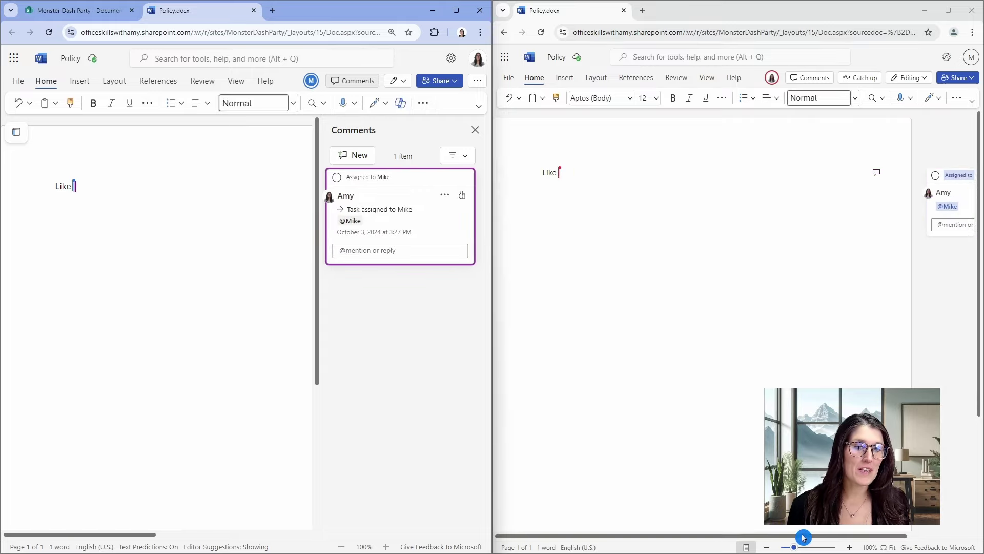
left_click_drag(802, 536, 877, 543)
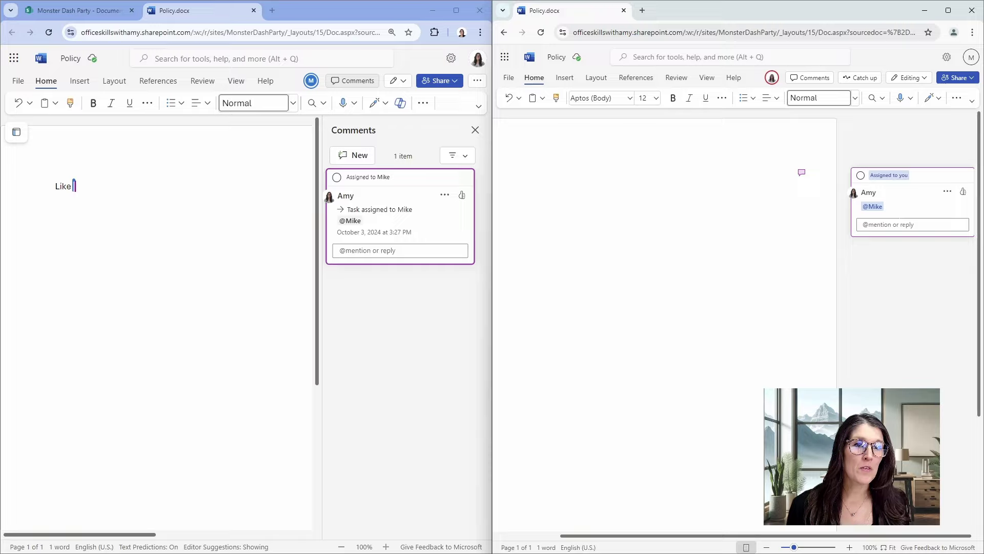
left_click(913, 224)
type("@amy")
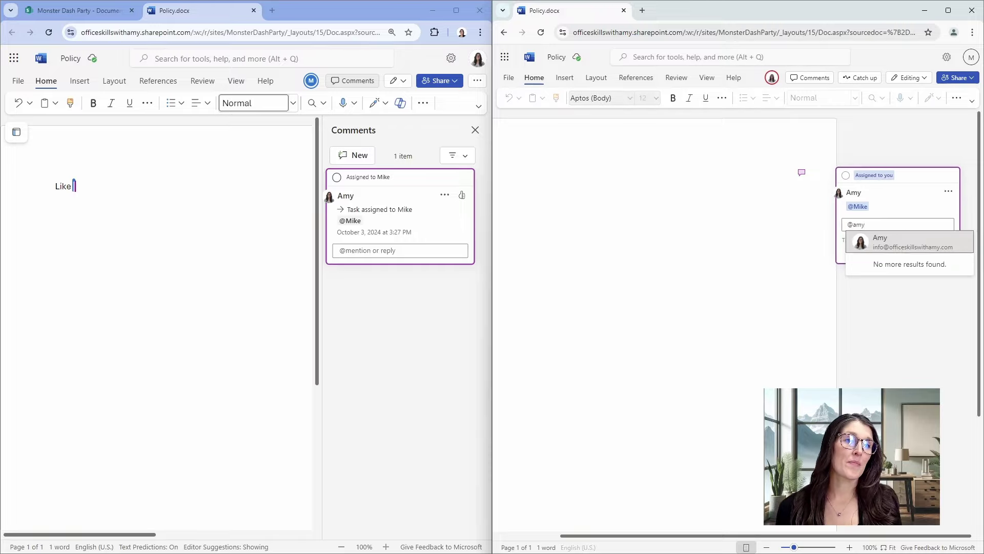
key("Return")
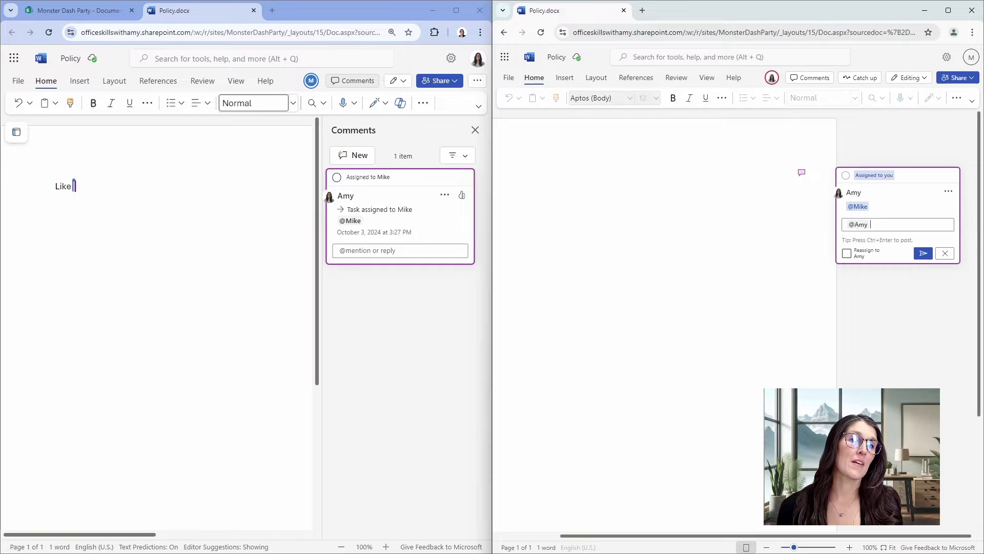
type("Done")
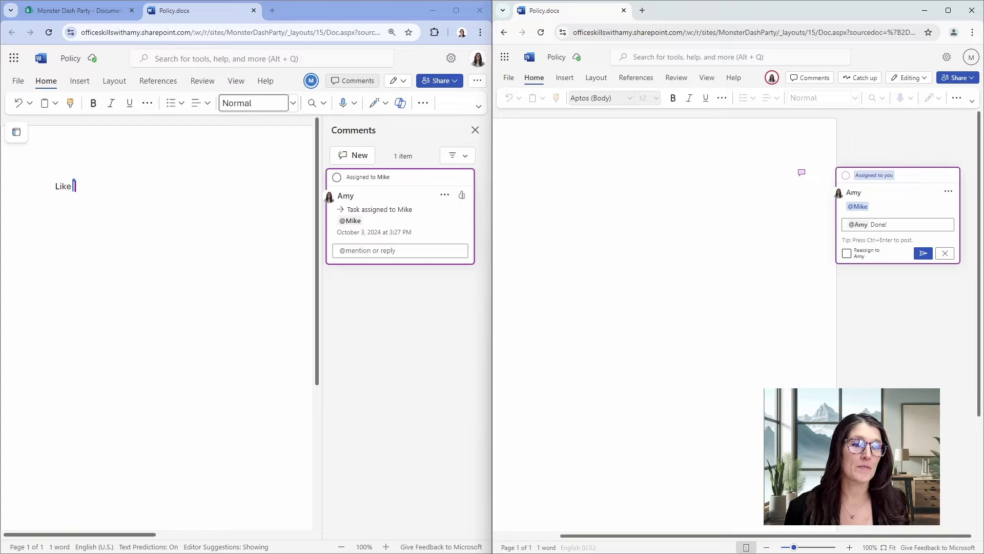
type("!")
left_click(924, 254)
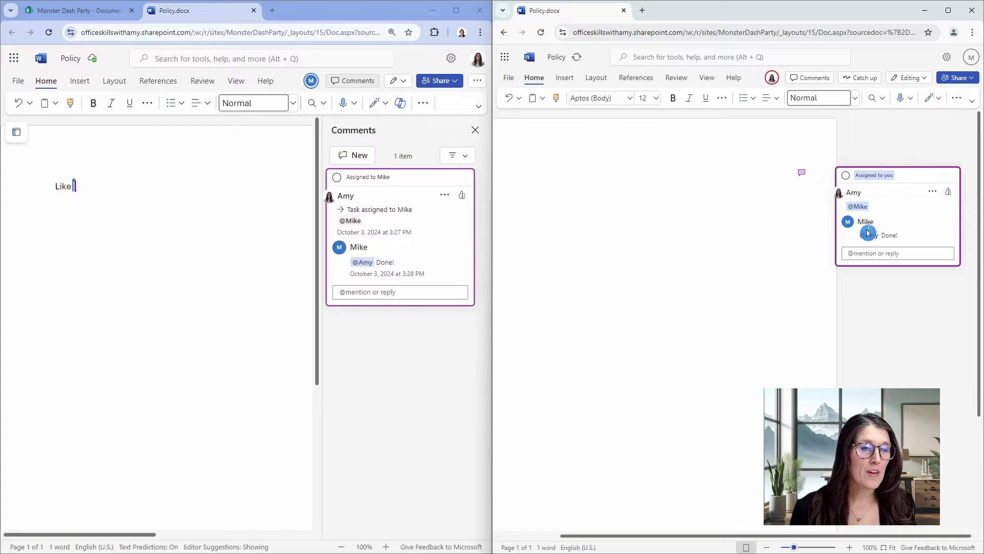
left_click(933, 191)
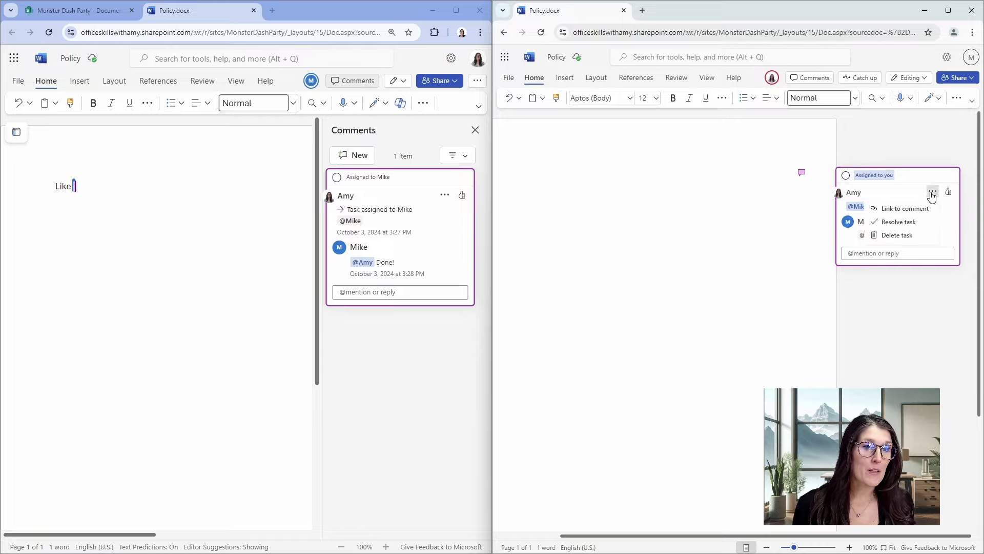
left_click(917, 222)
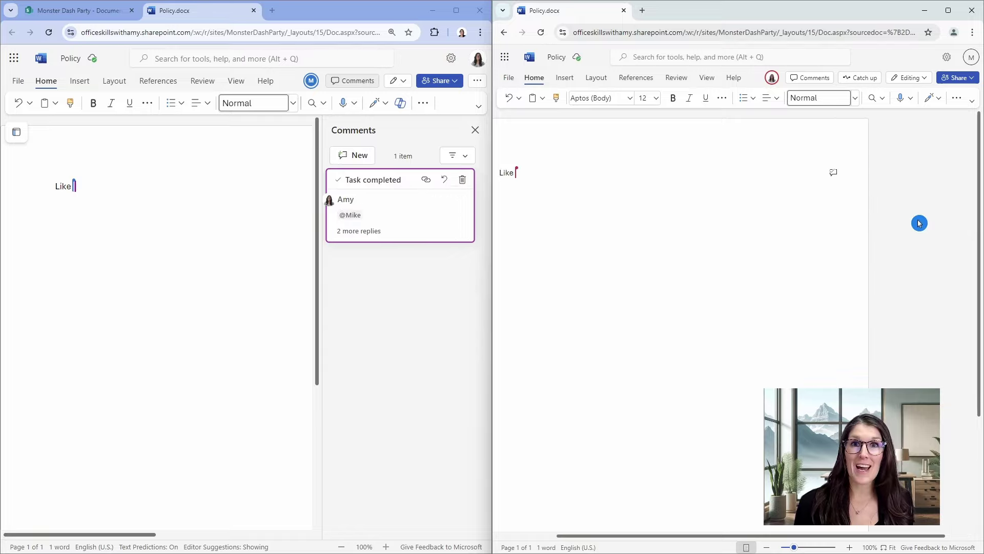
- Check the assignee's catch-up activity for Policy.docx and examine the 1 hour ago version in Version History
left_click(871, 81)
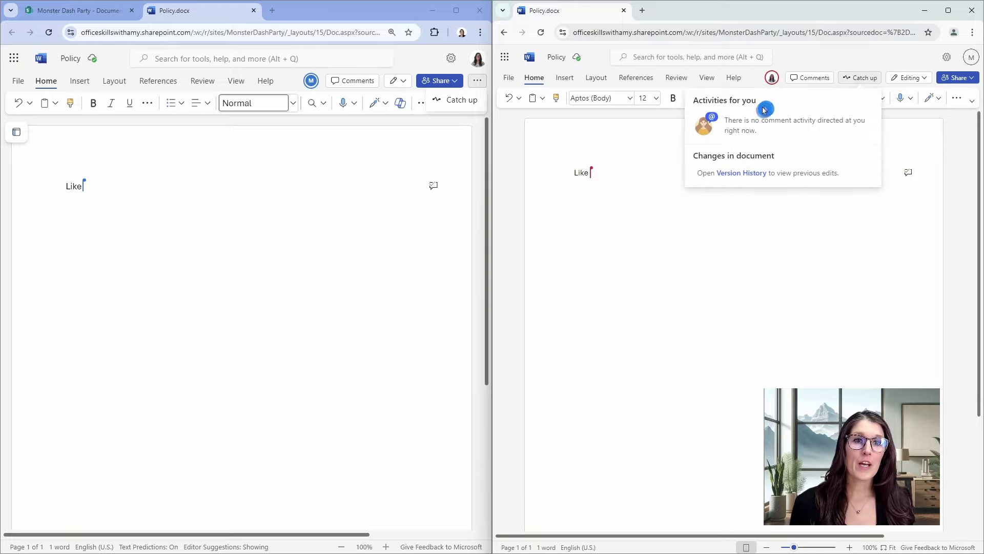
left_click(739, 175)
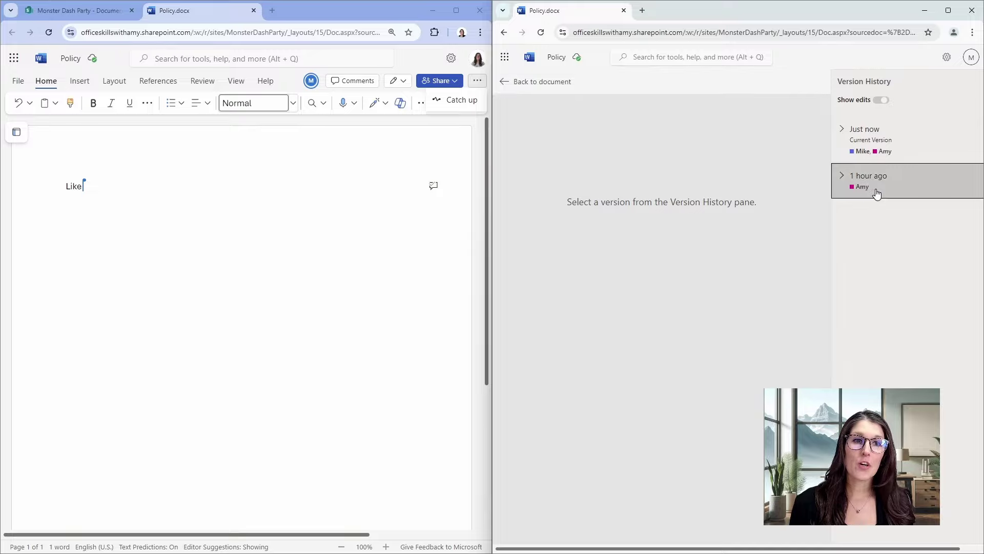
left_click(876, 193)
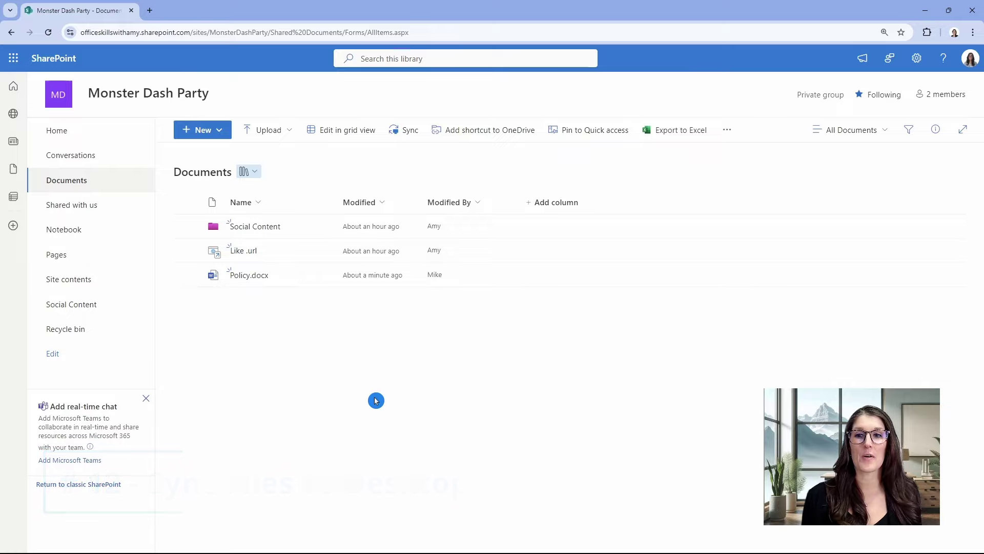
- View Policy.docx online, and sync the Monster Dash Party Documents library to File Explorer and open the synced Policy file
left_click(248, 279)
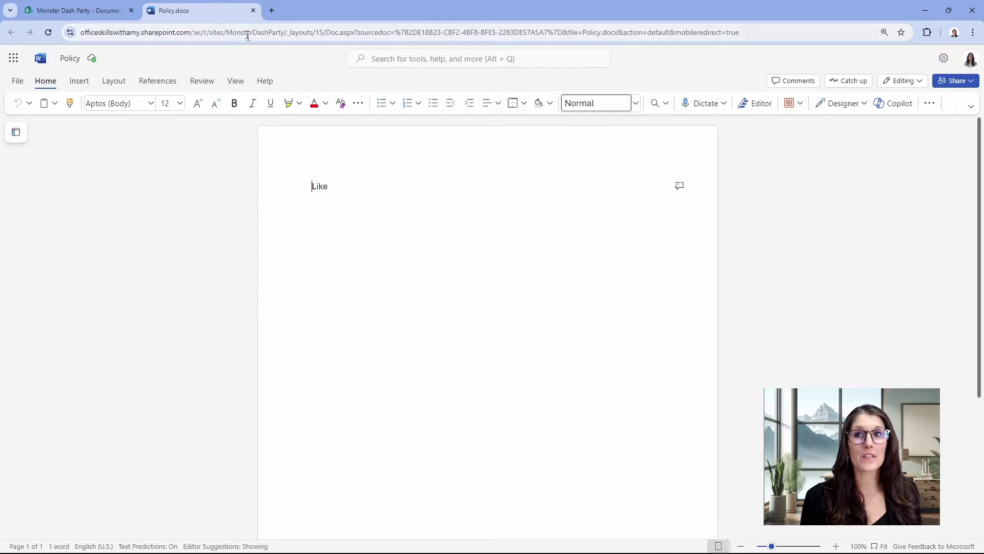
left_click(107, 14)
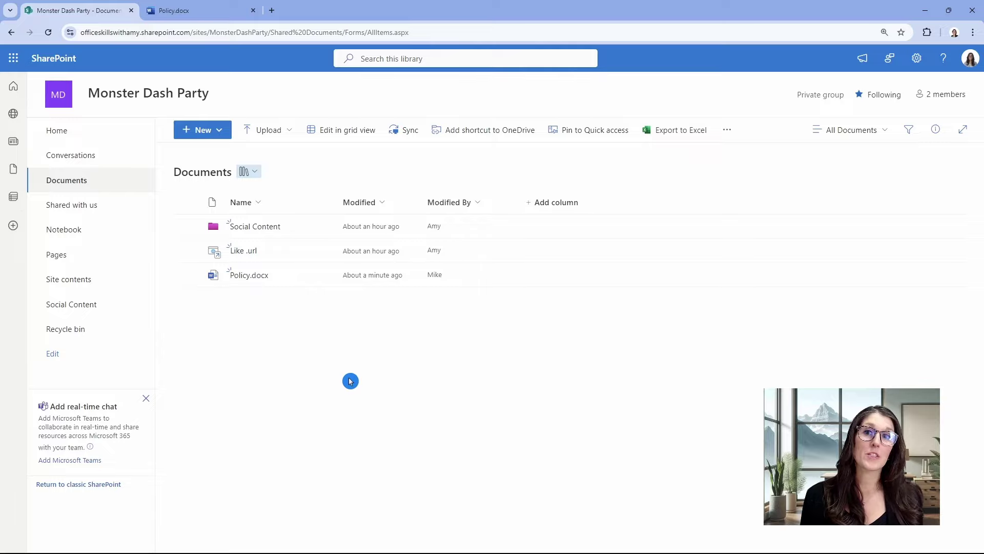
left_click(406, 134)
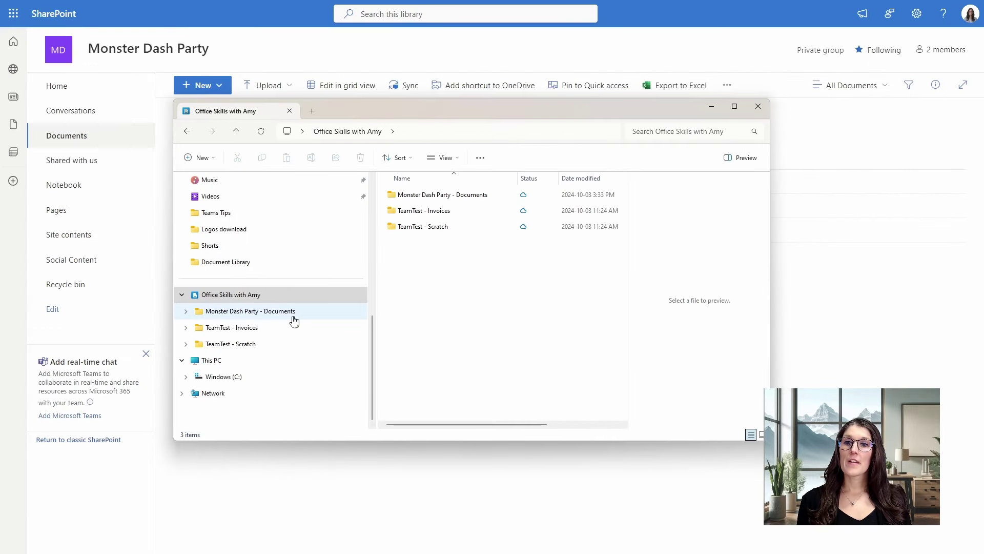
left_click(273, 317)
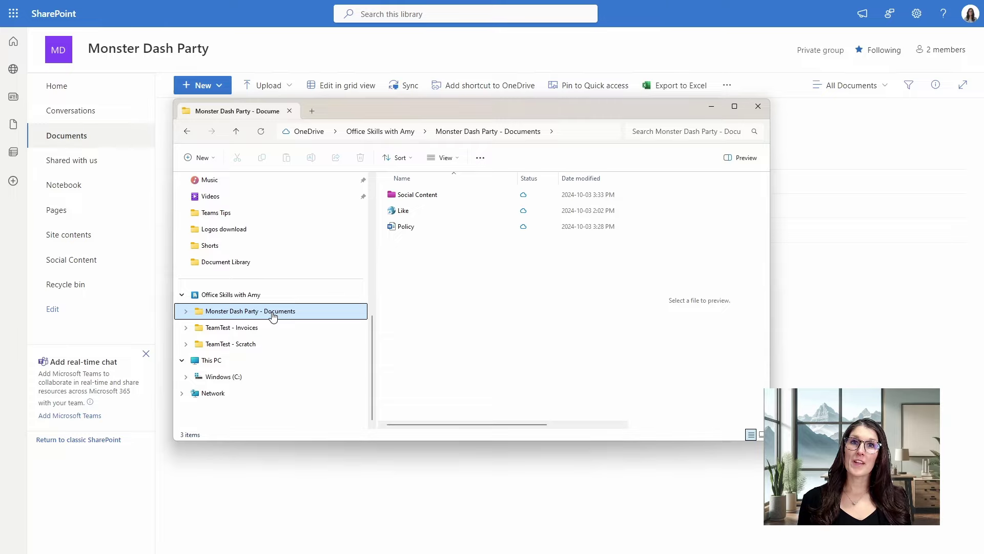
left_click(418, 228)
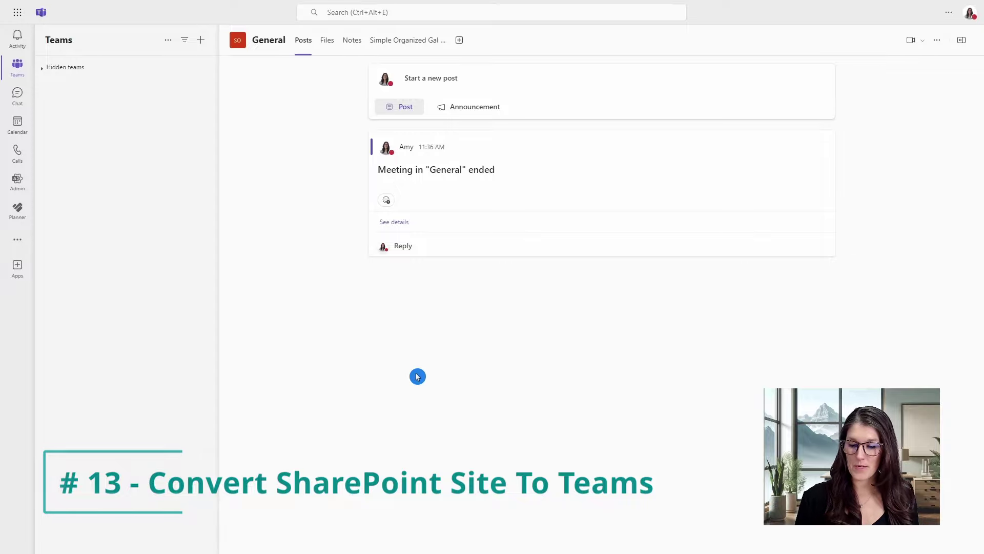
- In Microsoft Teams, create a team from the existing Monster Dash Party Microsoft 365 group
left_click(204, 41)
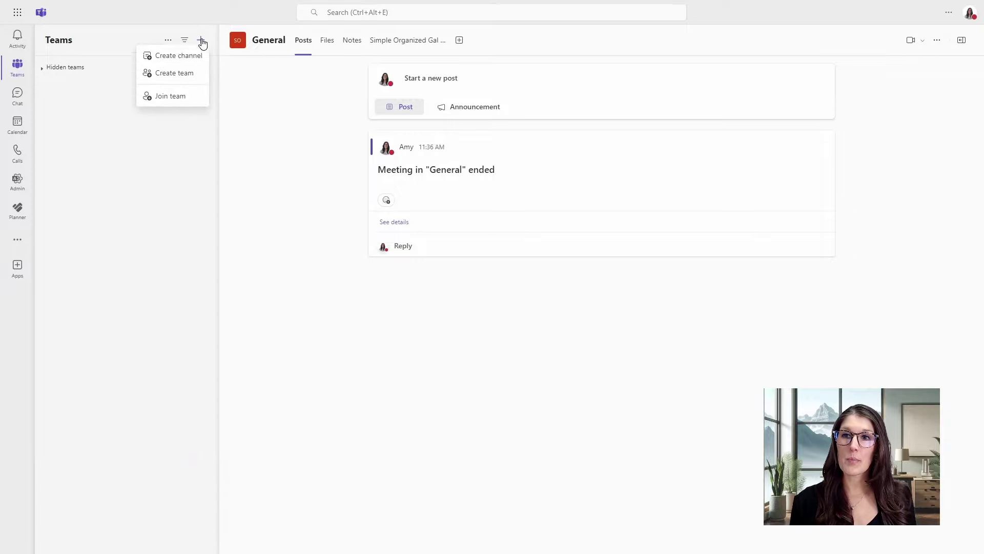
left_click(198, 77)
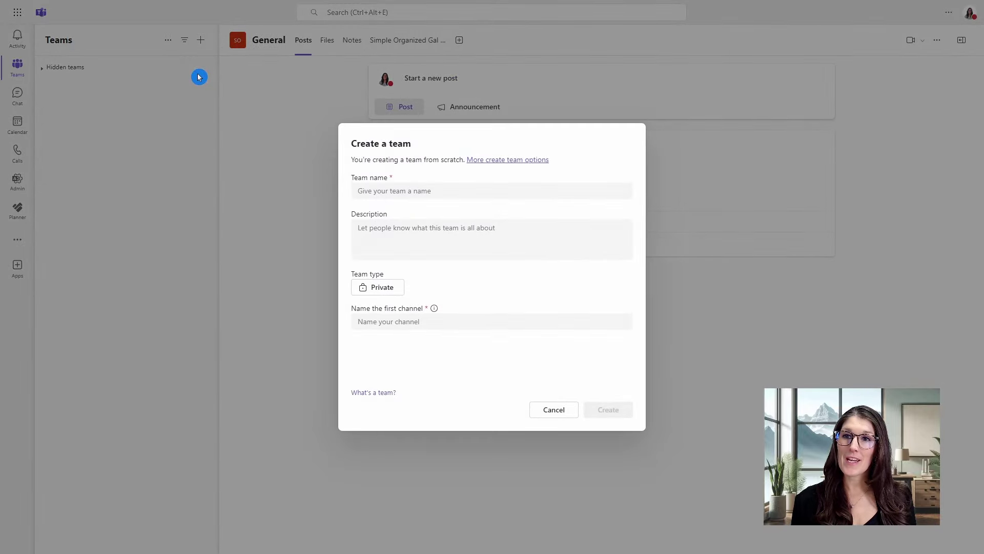
left_click(501, 159)
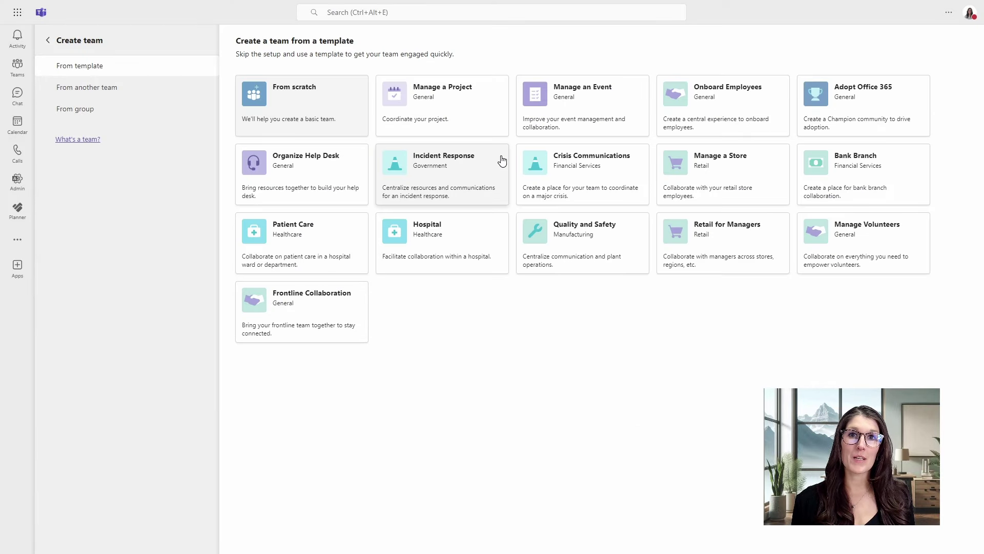
left_click(174, 115)
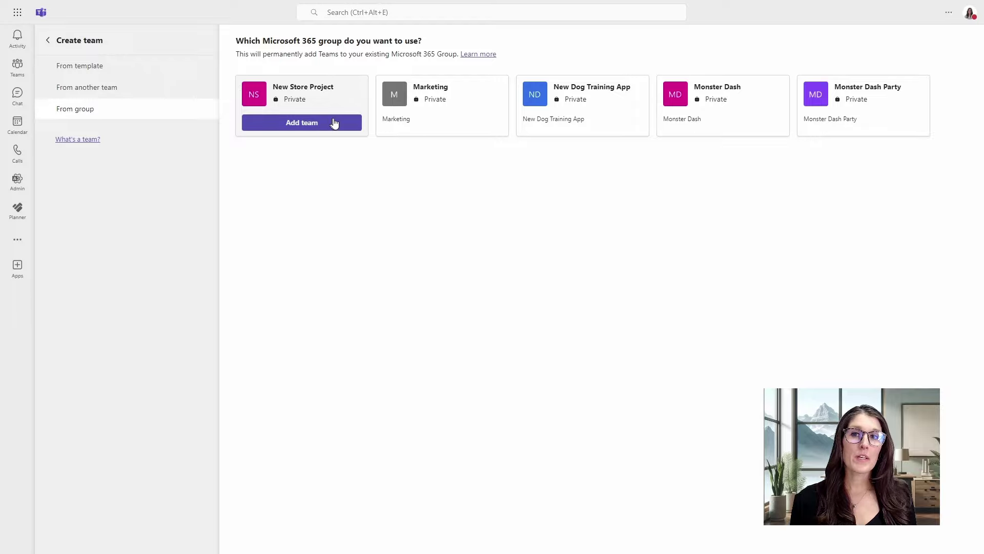
mouse_move(624, 129)
mouse_move(852, 115)
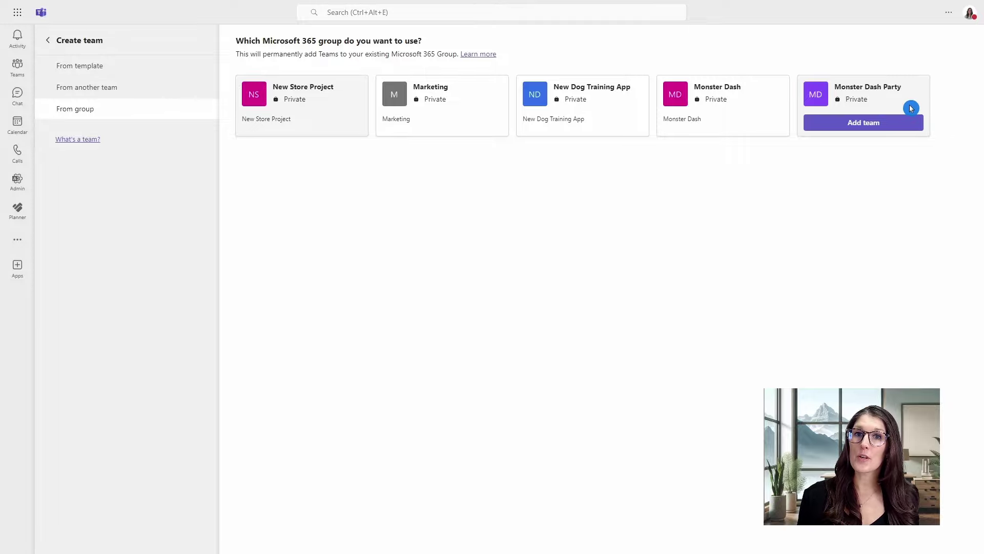
left_click(882, 126)
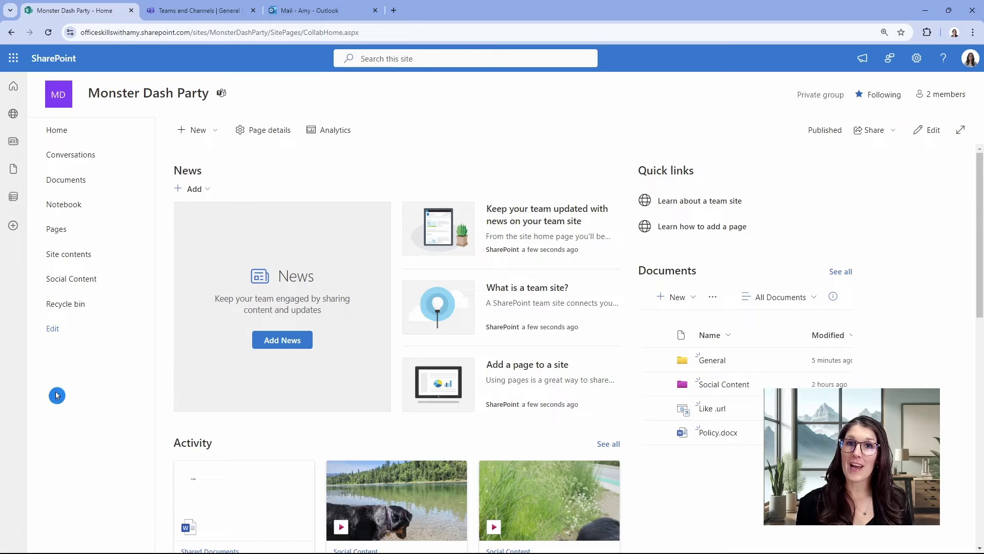
- Open OneDrive from the SharePoint site, and switch to Teams to open its OneDrive app and pin it
left_click(15, 57)
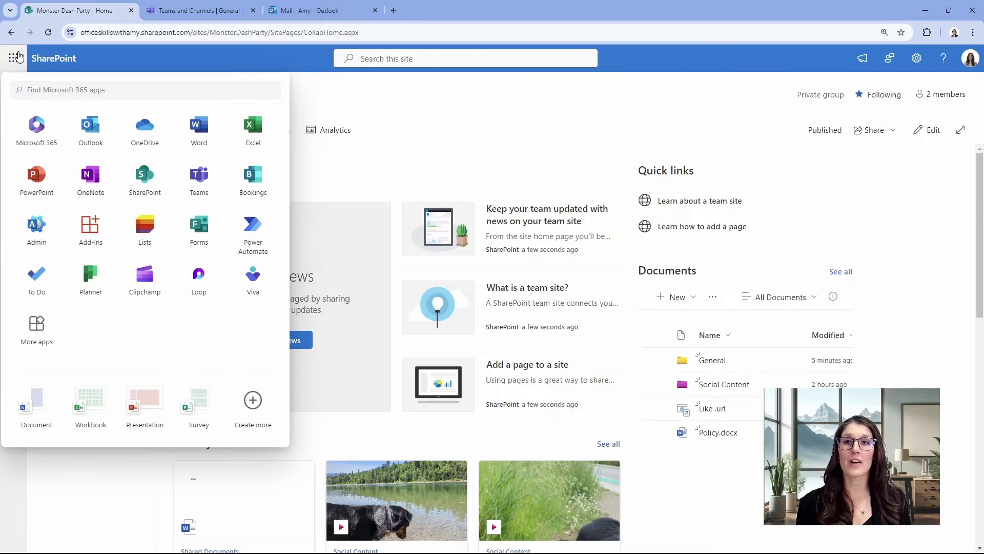
left_click(137, 129)
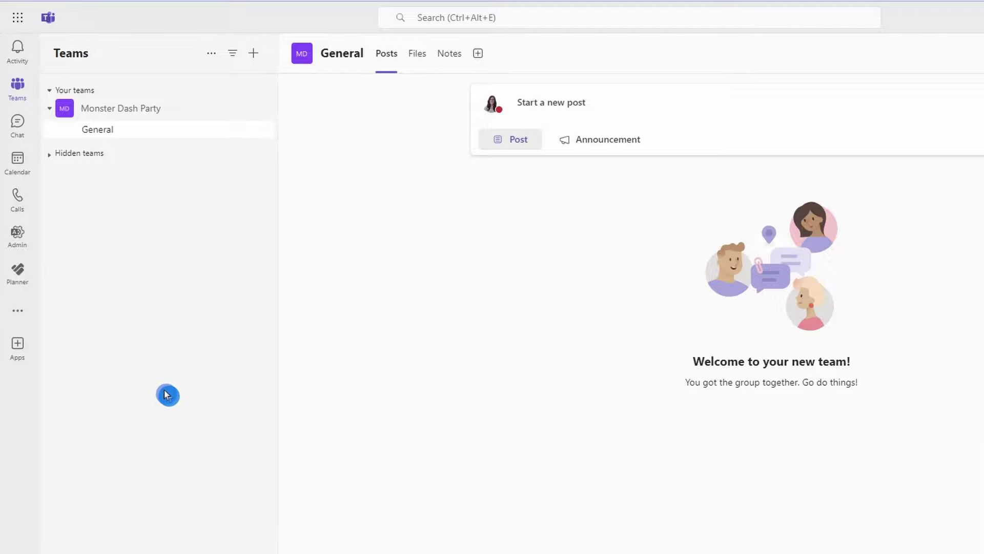
left_click(18, 310)
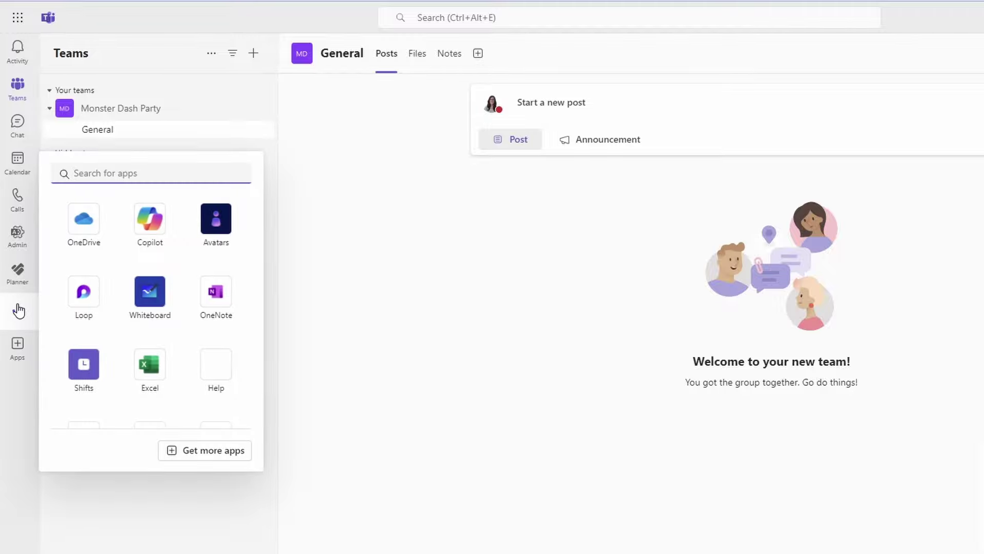
left_click(88, 225)
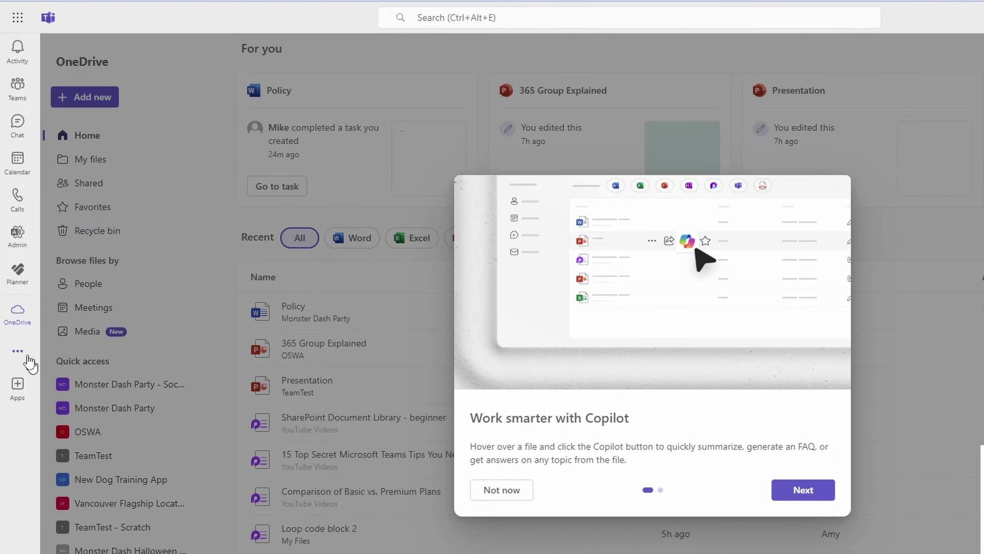
right_click(12, 312)
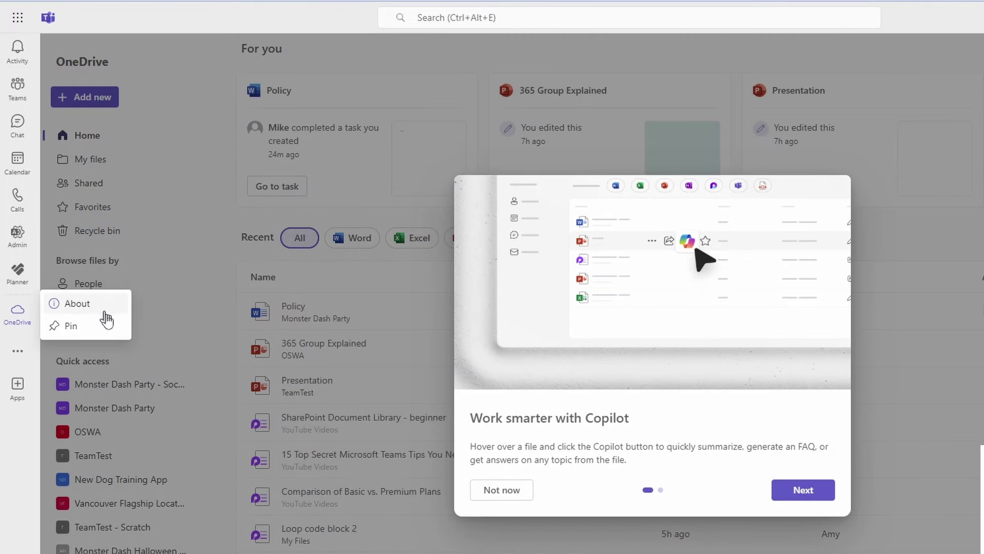
left_click(107, 332)
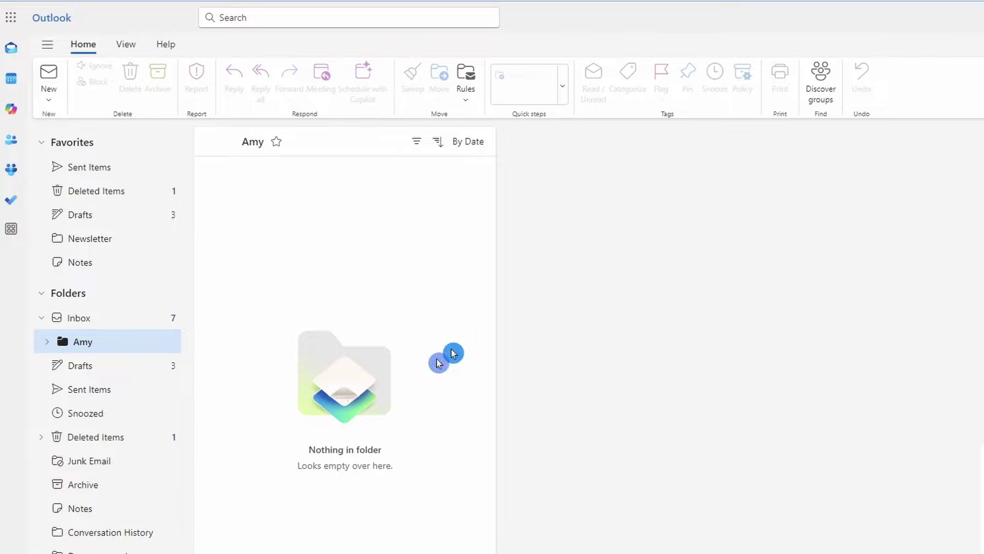
- Switch to Outlook, open the OneDrive app there and pin it
left_click(15, 229)
left_click(203, 226)
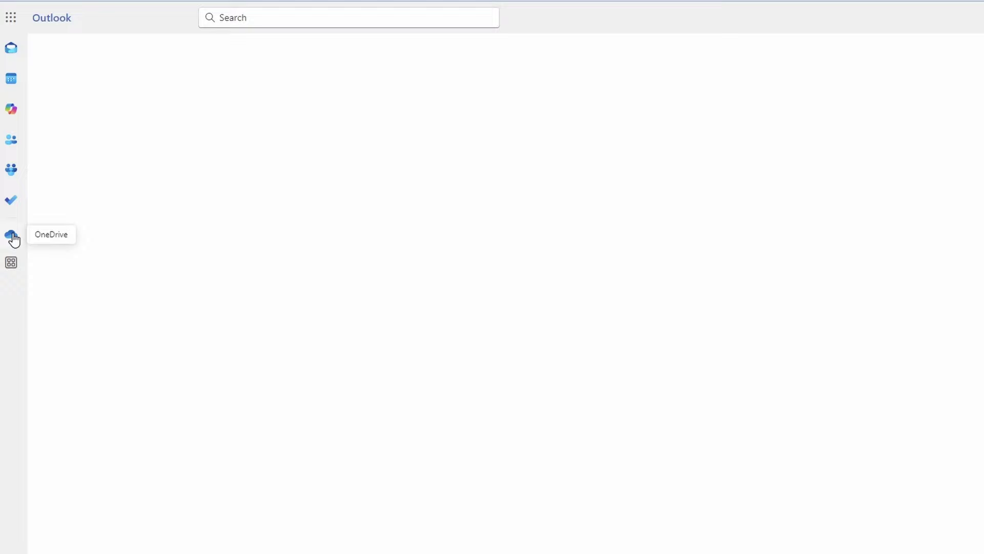
right_click(13, 237)
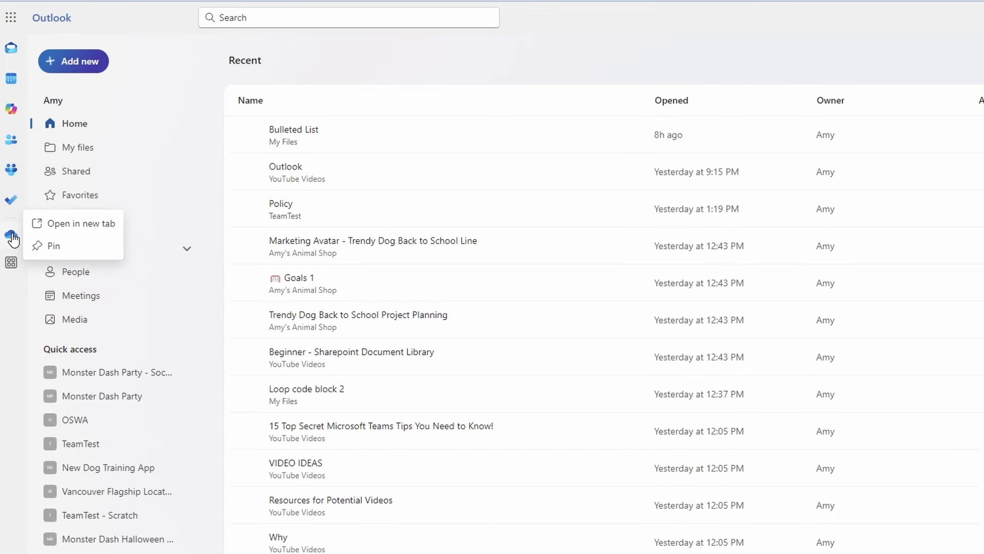
left_click(68, 246)
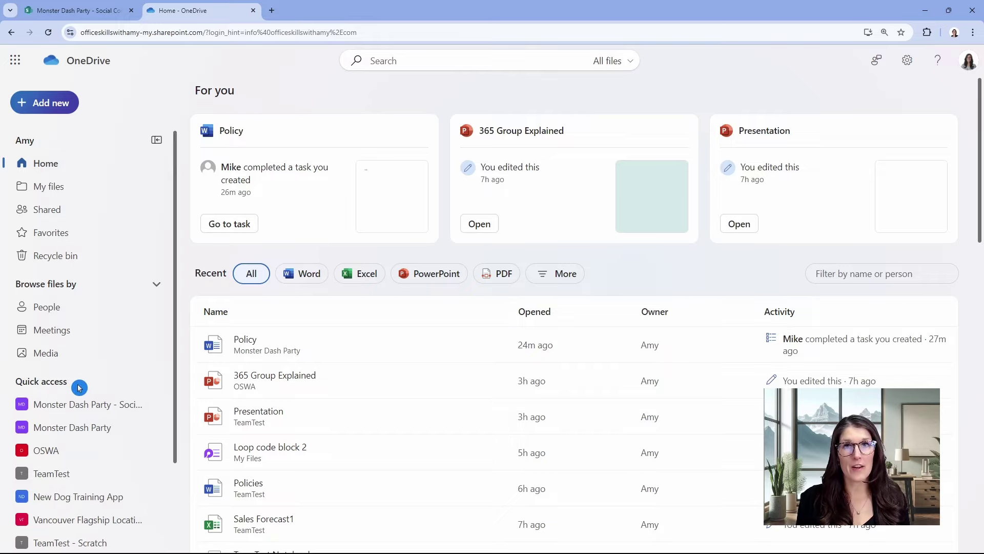
- In OneDrive, browse the Monster Dash Party Documents and Social Content libraries, and review the available search scopes
scroll(60, 375, "down", 2)
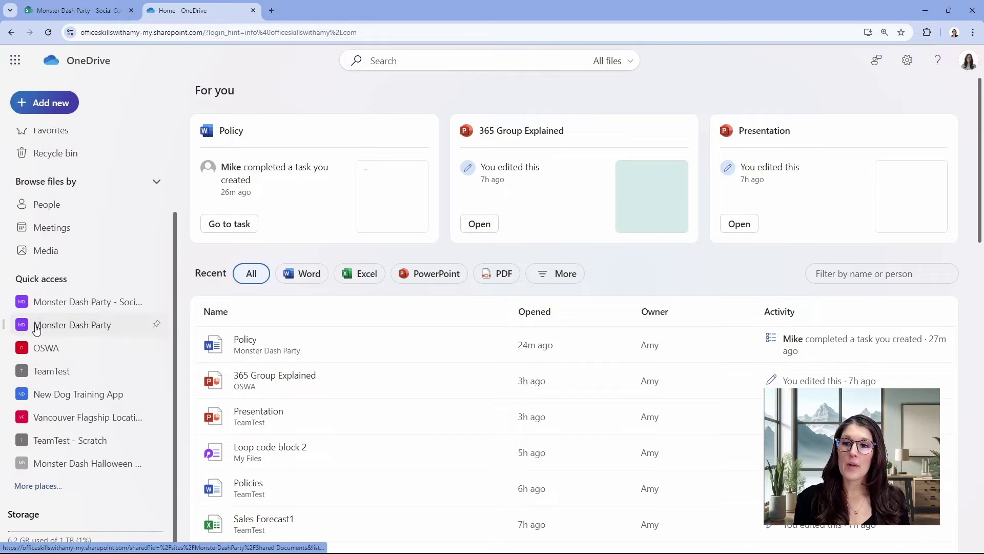
left_click(92, 327)
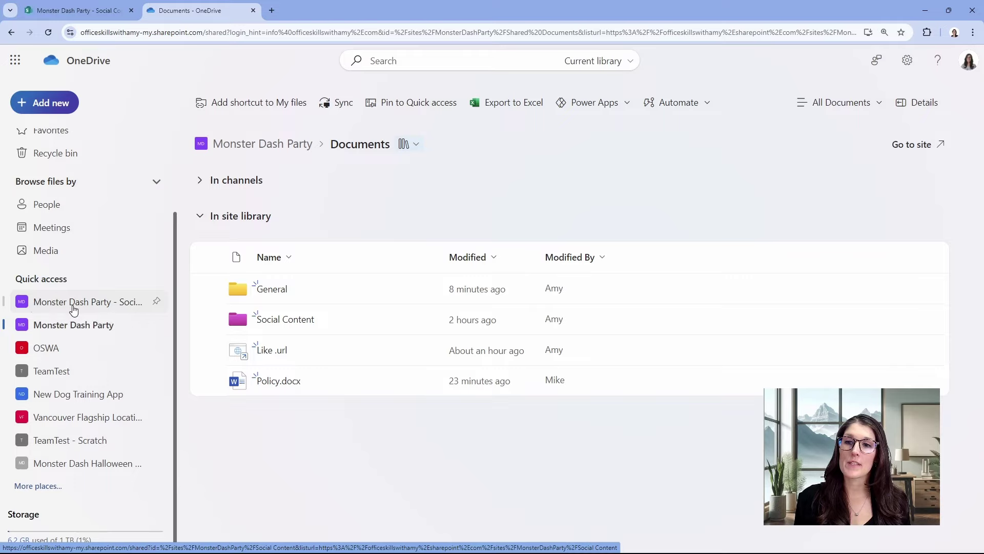
left_click(114, 303)
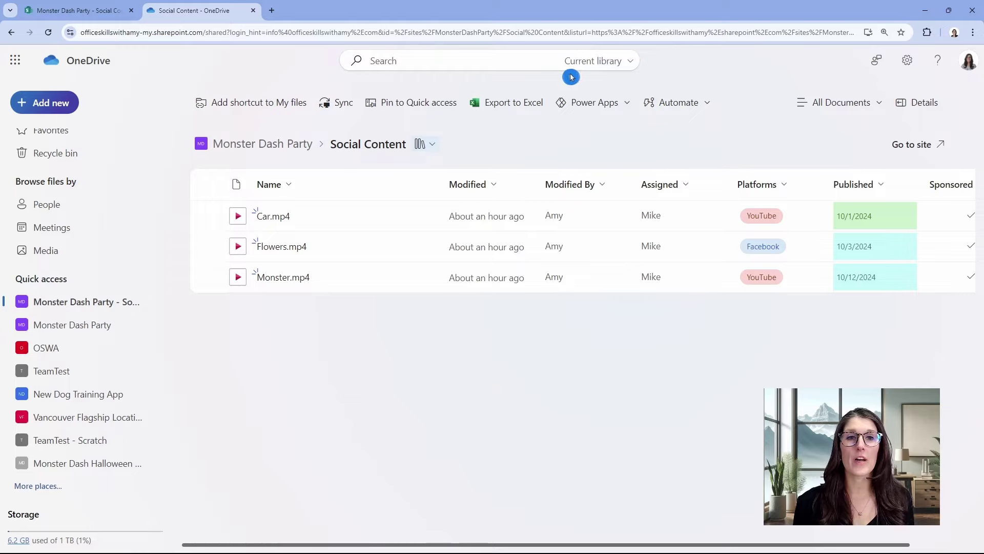
left_click(631, 62)
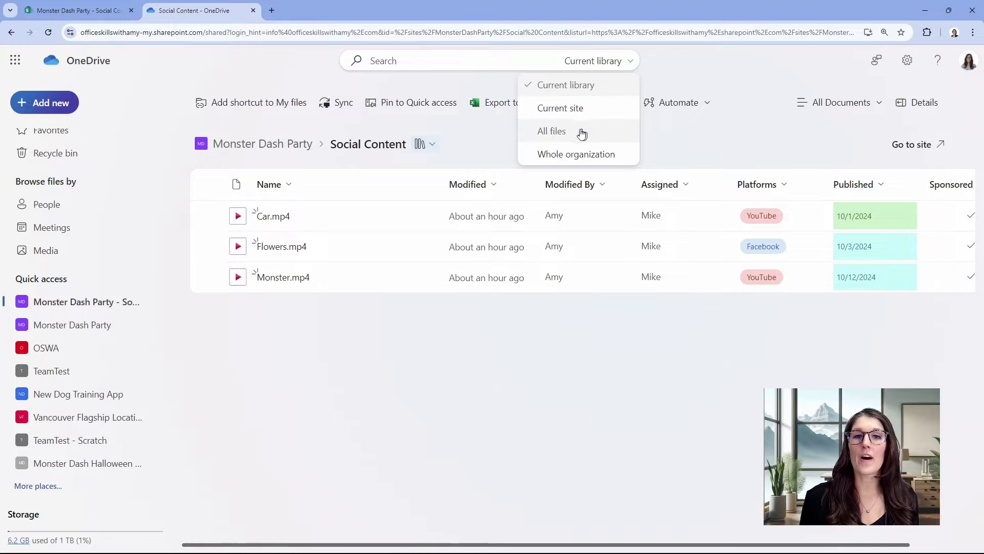
left_click(672, 68)
- Switch to the SharePoint Social Content library, and search it for ca and for youtube
left_click(91, 7)
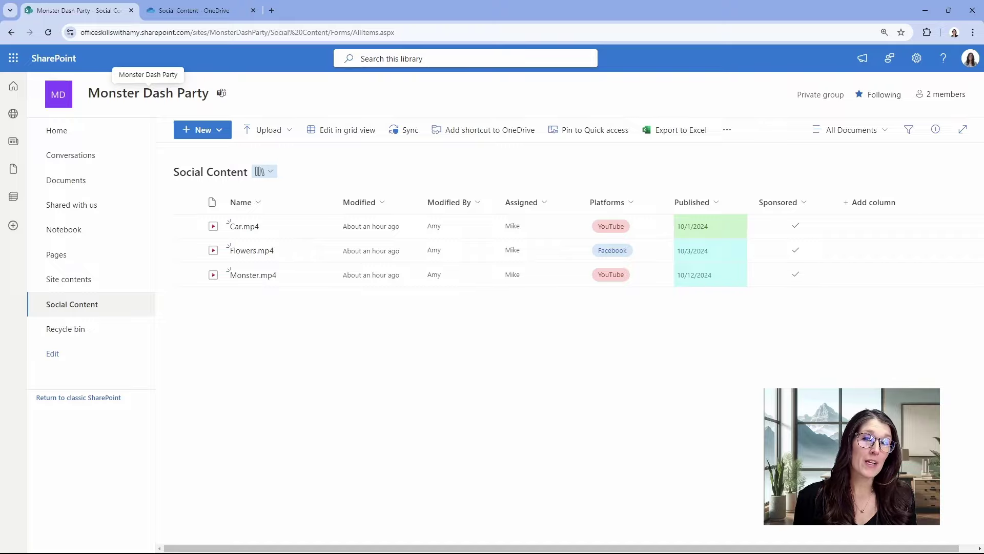
left_click(361, 59)
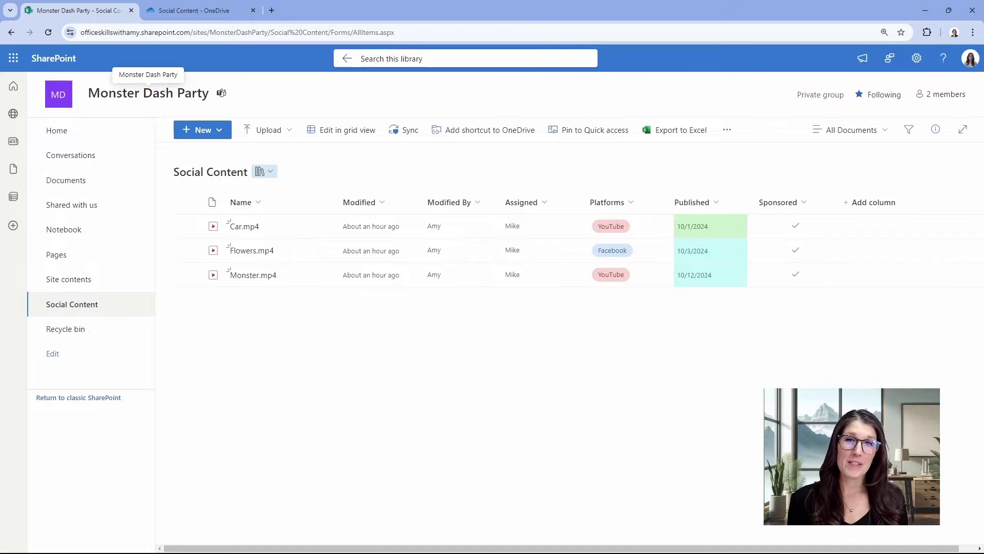
type("ca")
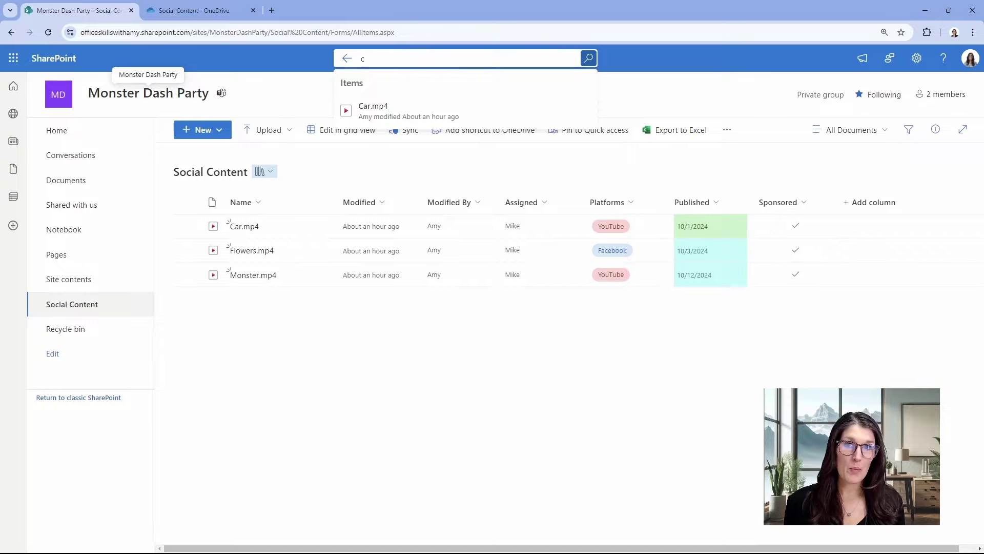
key("BackSpace")
type("youtube")
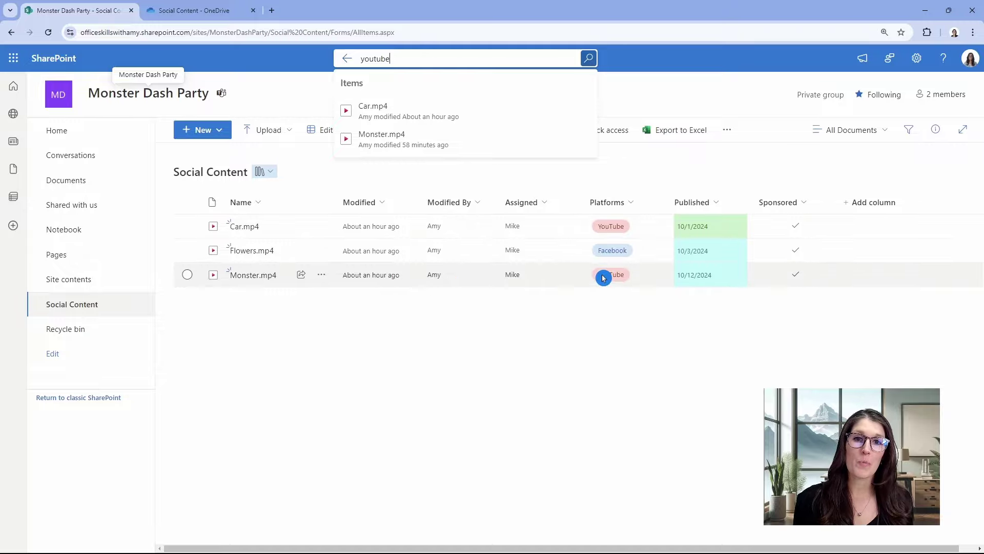
key("Escape")
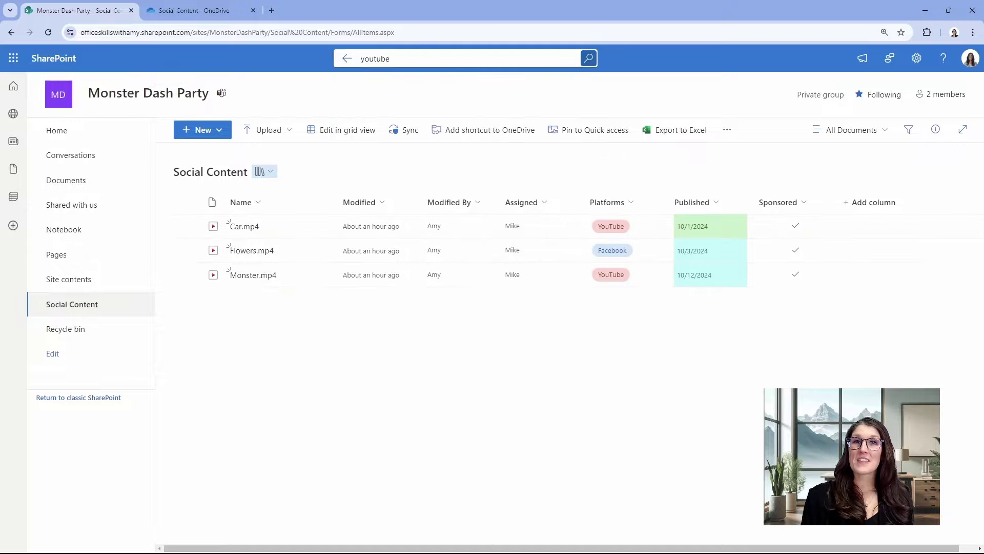